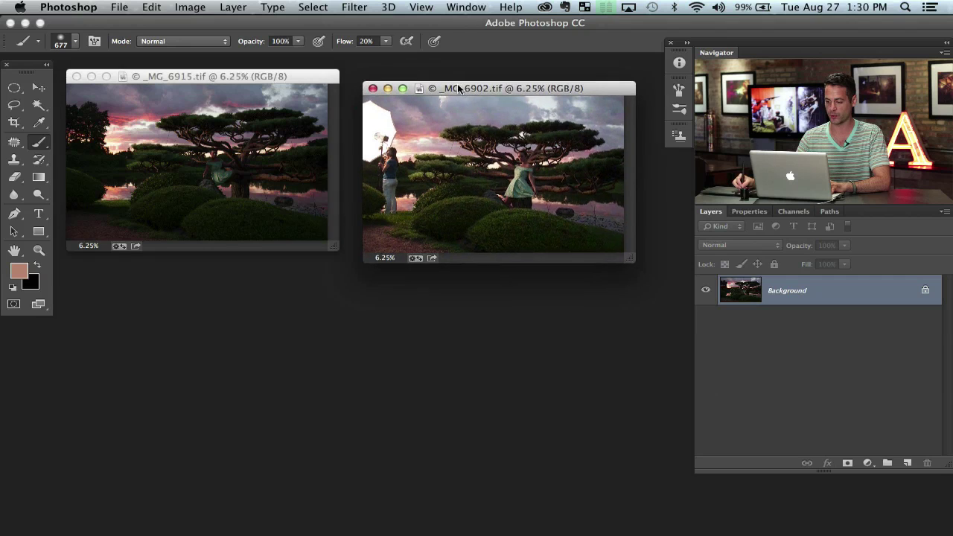
Arrange the two photo windows side by side and copy _MG_6915.tif into _MG_6902.tif as a layer with the Move tool
{"action": "left_click_drag", "start_coordinate": [242, 71], "coordinate": [250, 79]}
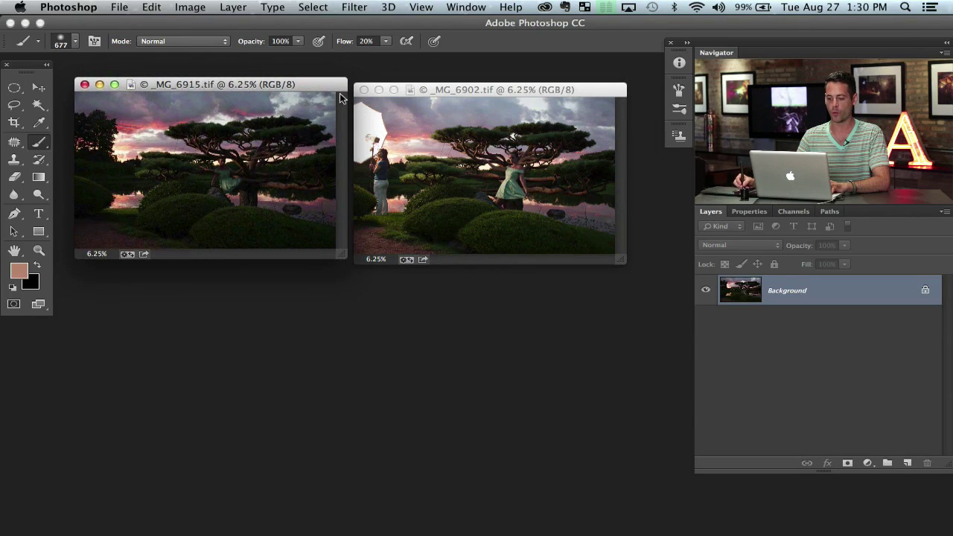
{"action": "left_click_drag", "start_coordinate": [310, 84], "coordinate": [309, 87]}
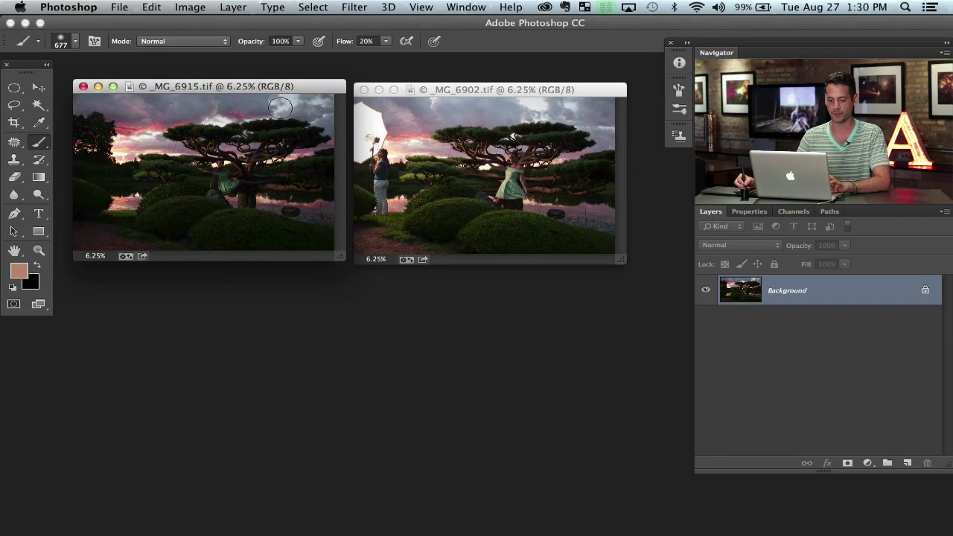
{"action": "left_click", "coordinate": [39, 89]}
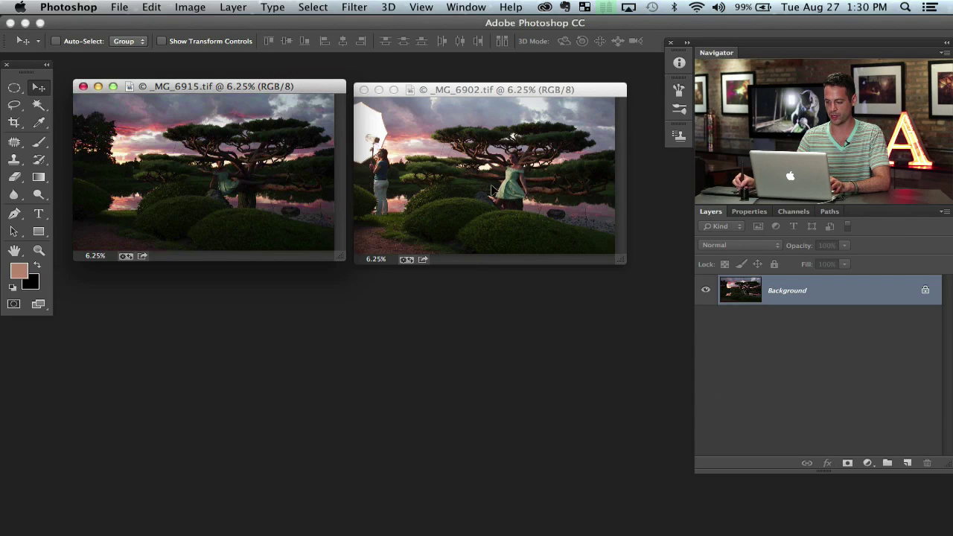
{"action": "left_click_drag", "start_coordinate": [491, 190], "coordinate": [494, 192]}
Toggle the visibility of Layer 1 repeatedly to compare it with the Background photo, leaving it visible
{"action": "left_click", "coordinate": [705, 291]}
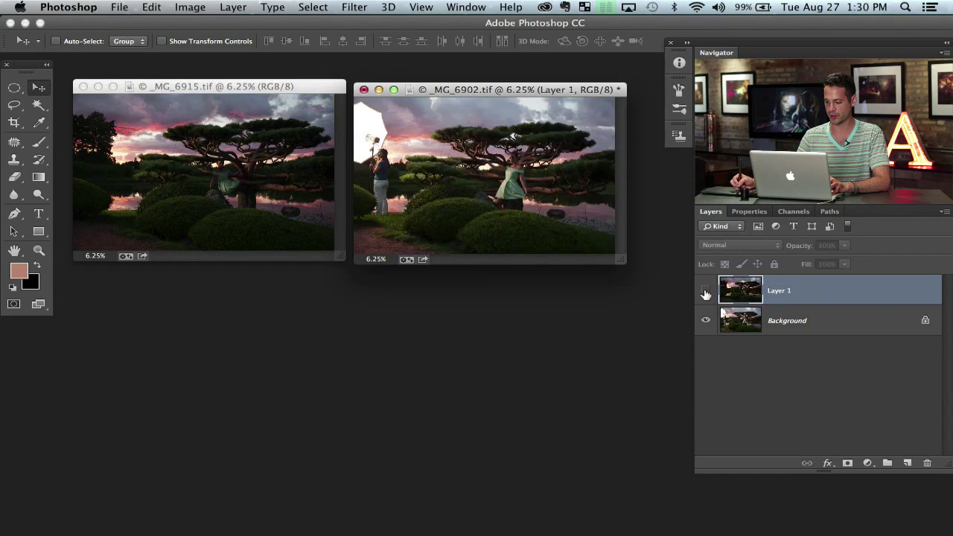
{"action": "left_click", "coordinate": [705, 291]}
{"action": "left_click", "coordinate": [706, 291]}
{"action": "left_click", "coordinate": [705, 291]}
{"action": "left_click", "coordinate": [706, 291]}
{"action": "left_click", "coordinate": [706, 291]}
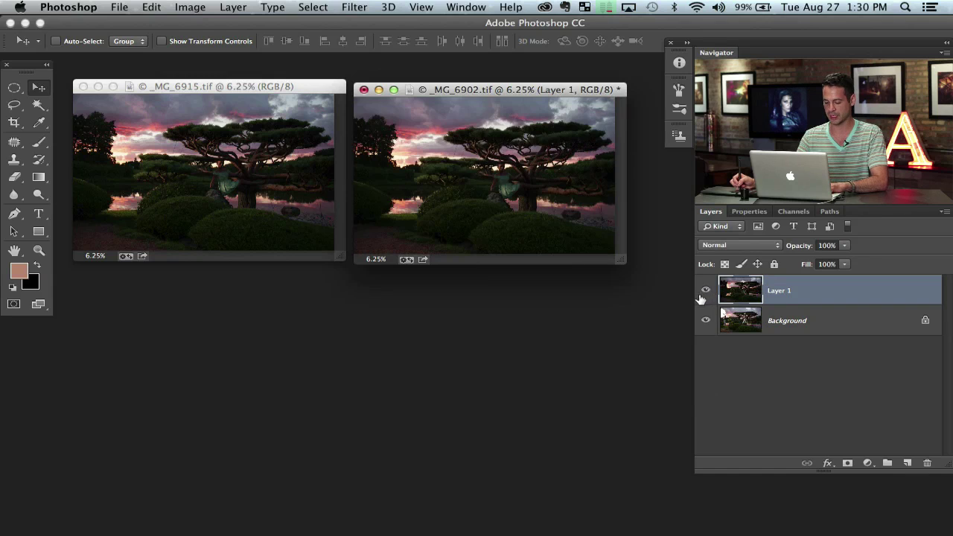
Display the composite in full-screen mode and hide Layer 1 so only the Background photo shows
{"action": "key", "text": "f"}
{"action": "key", "text": "super+0"}
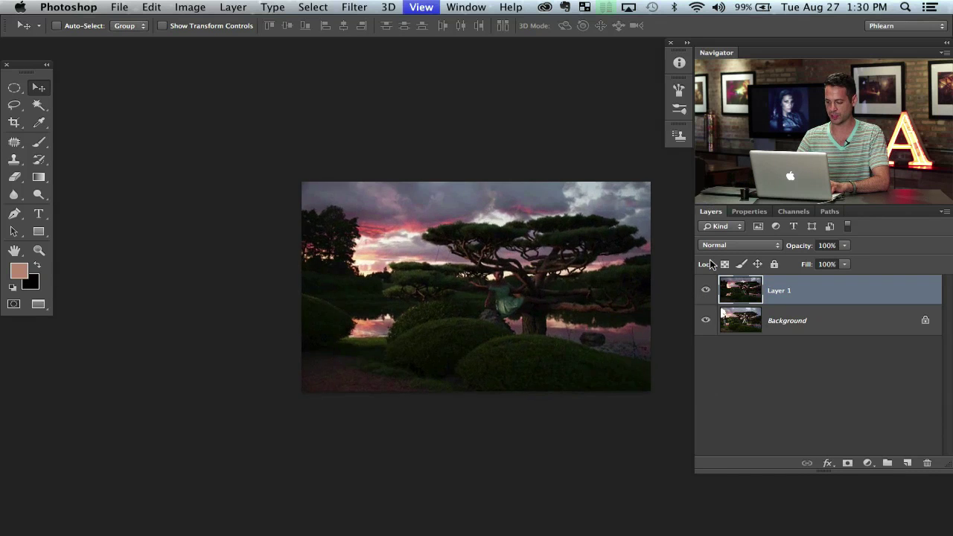
{"action": "left_click_drag", "start_coordinate": [424, 309], "coordinate": [328, 274]}
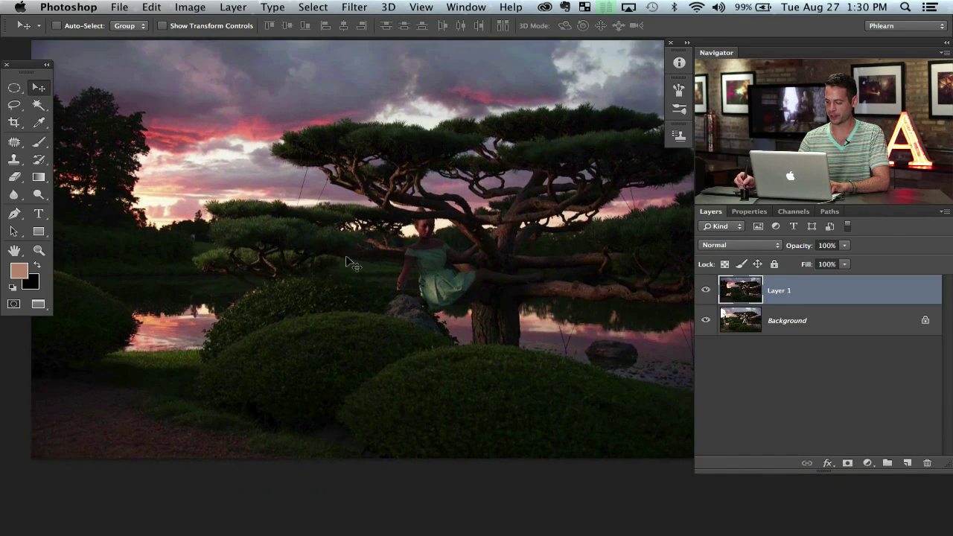
{"action": "left_click", "coordinate": [705, 293]}
{"action": "scroll", "coordinate": [446, 335], "scroll_direction": "left", "scroll_amount": 2}
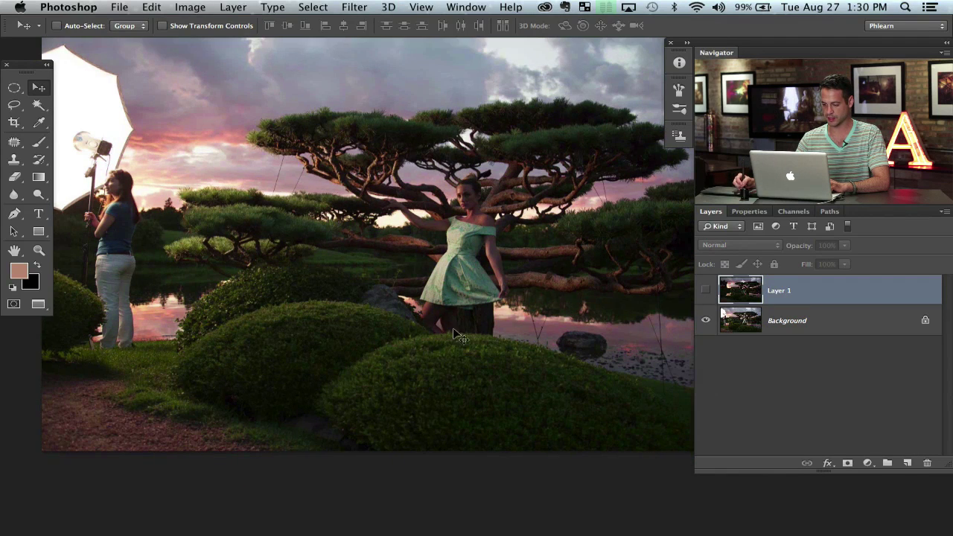
{"action": "left_click_drag", "start_coordinate": [515, 320], "coordinate": [439, 326]}
{"action": "scroll", "coordinate": [437, 326], "scroll_direction": "left", "scroll_amount": 1}
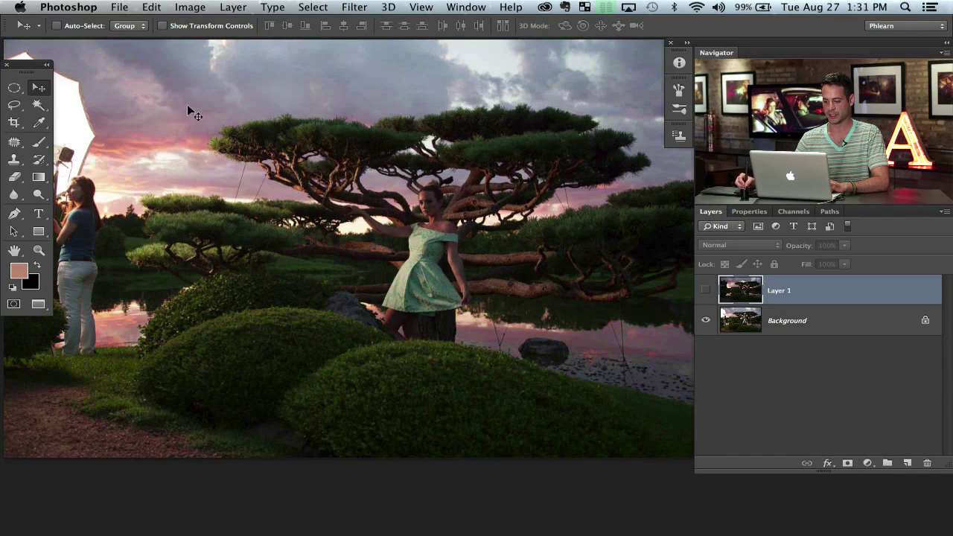
{"action": "scroll", "coordinate": [287, 245], "scroll_direction": "left", "scroll_amount": 3}
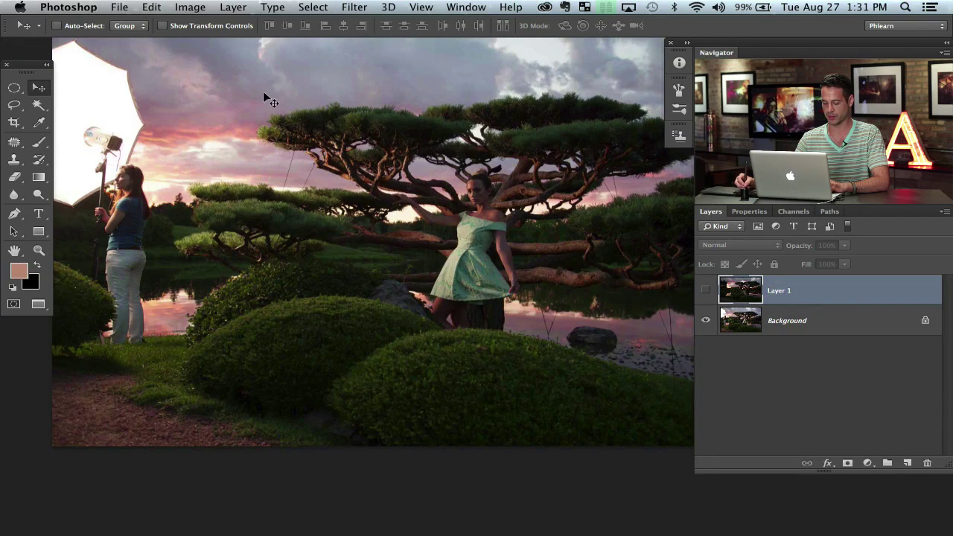
{"action": "scroll", "coordinate": [290, 111], "scroll_direction": "right", "scroll_amount": 3}
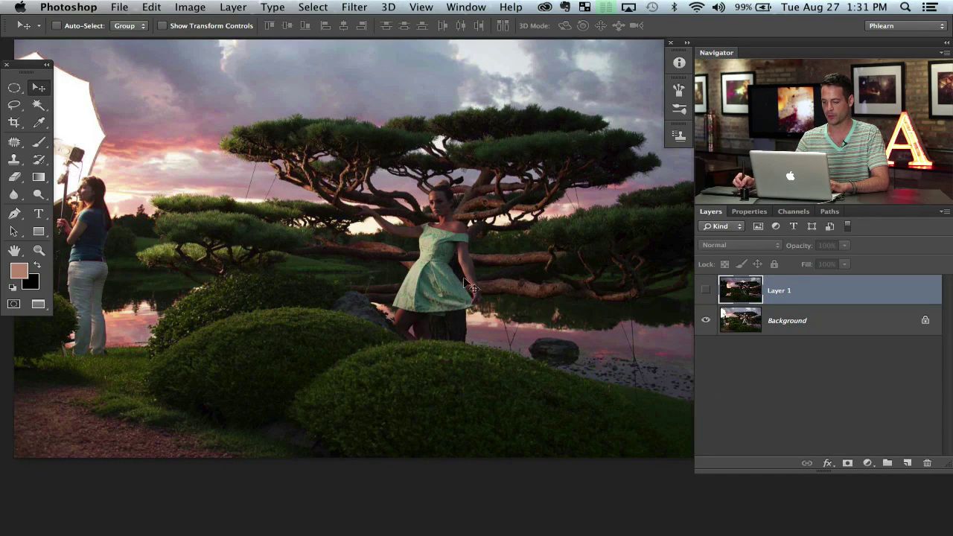
Examine the woman's face, dress and the bird behind her up close, and the lighting across the whole Background photo
{"action": "key", "text": "super+plus"}
{"action": "key", "text": "super+plus"}
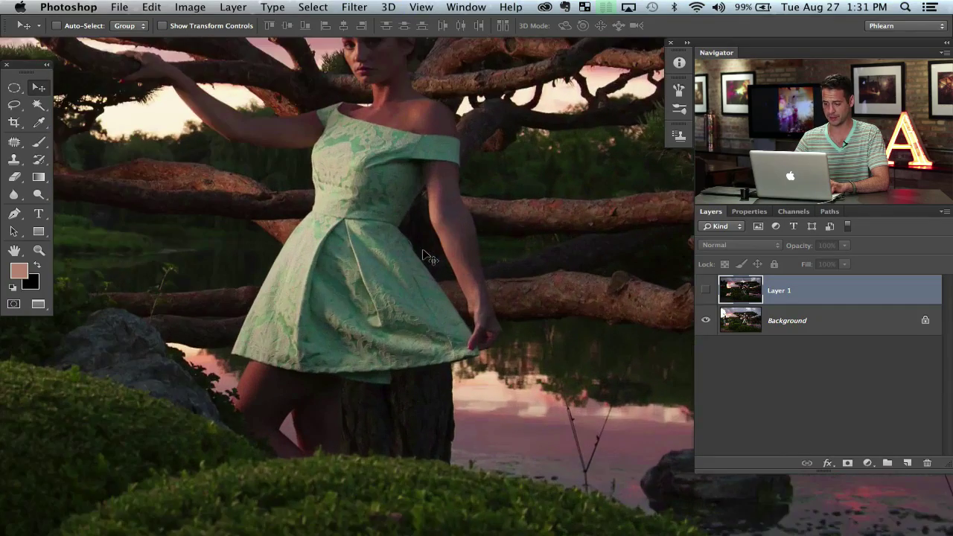
{"action": "scroll", "coordinate": [376, 129], "scroll_direction": "up", "scroll_amount": 5}
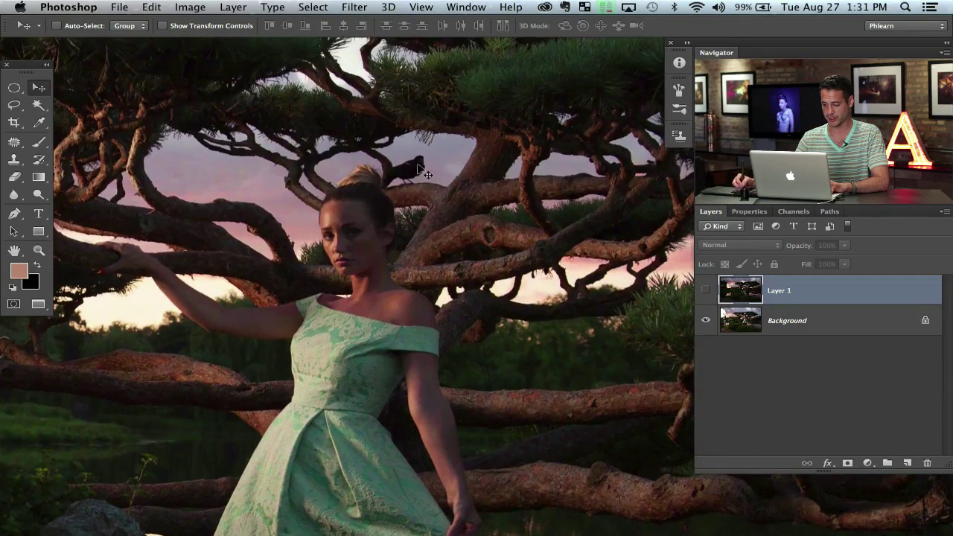
{"action": "key", "text": "super+plus"}
{"action": "key", "text": "super+plus"}
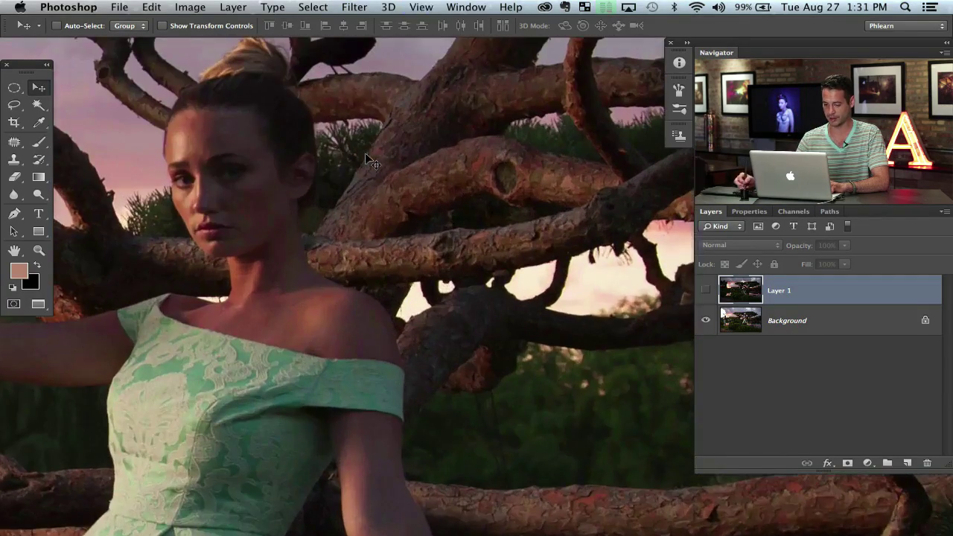
{"action": "key", "text": "space"}
{"action": "key", "text": "super+minus"}
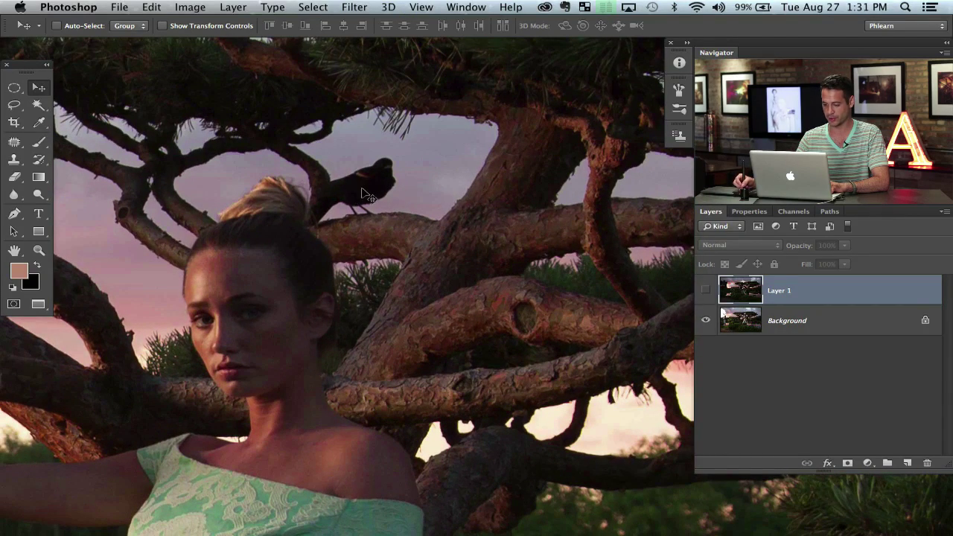
{"action": "left_click_drag", "start_coordinate": [367, 297], "coordinate": [404, 313]}
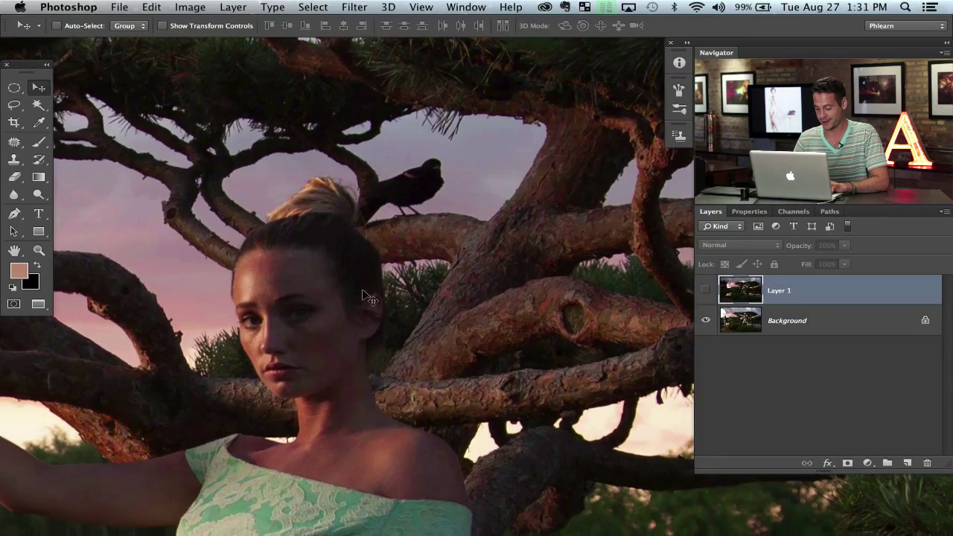
{"action": "key", "text": "super+minus"}
{"action": "key", "text": "super+minus"}
{"action": "key", "text": "super+minus"}
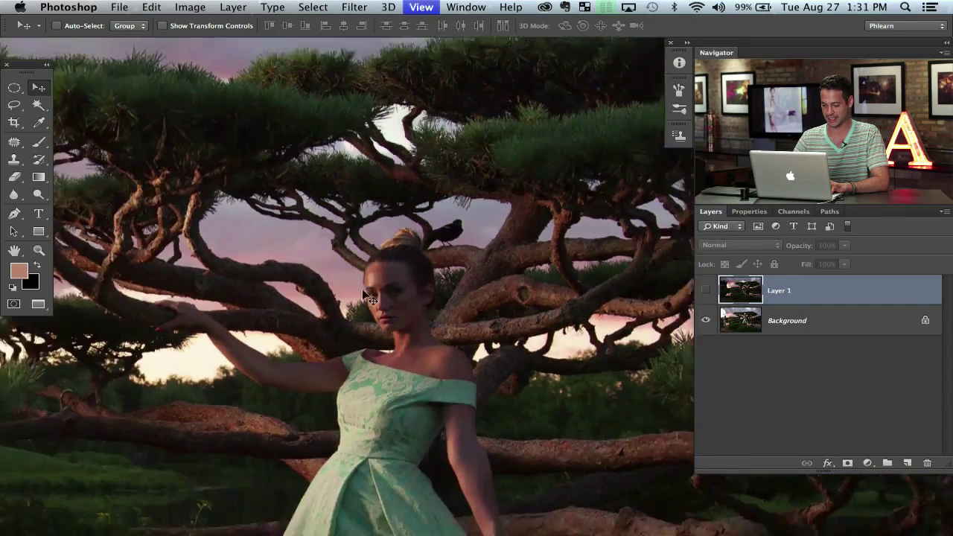
{"action": "key", "text": "super+minus"}
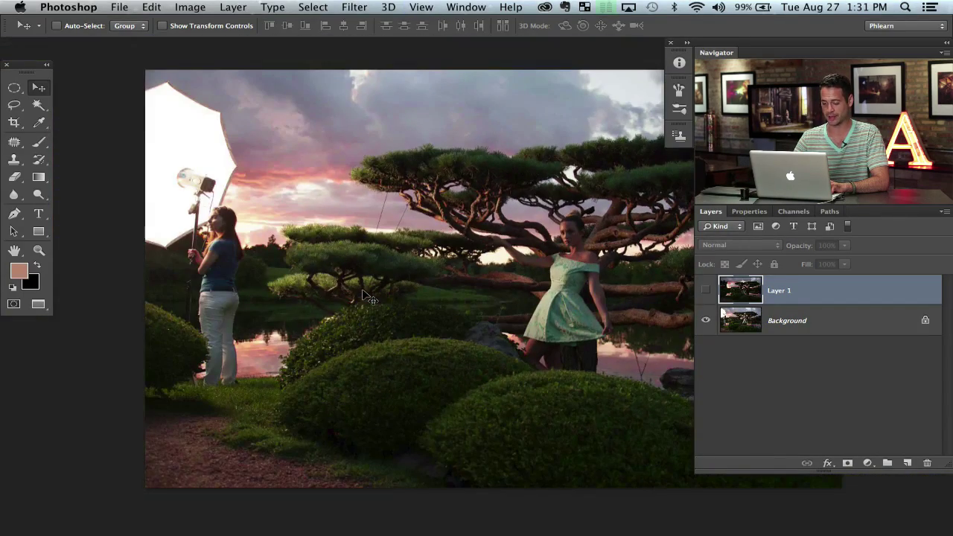
{"action": "scroll", "coordinate": [370, 298], "scroll_direction": "right", "scroll_amount": 3}
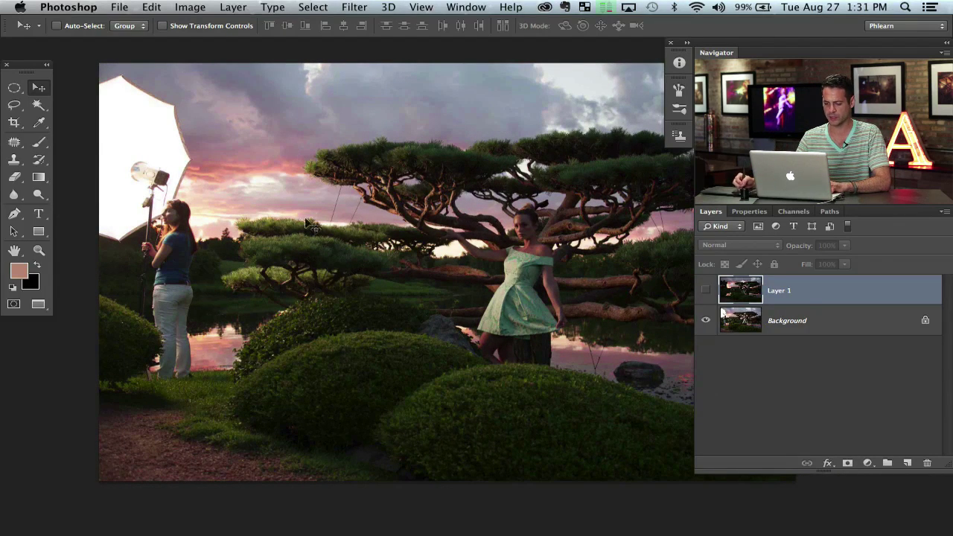
{"action": "scroll", "coordinate": [357, 283], "scroll_direction": "right", "scroll_amount": 3}
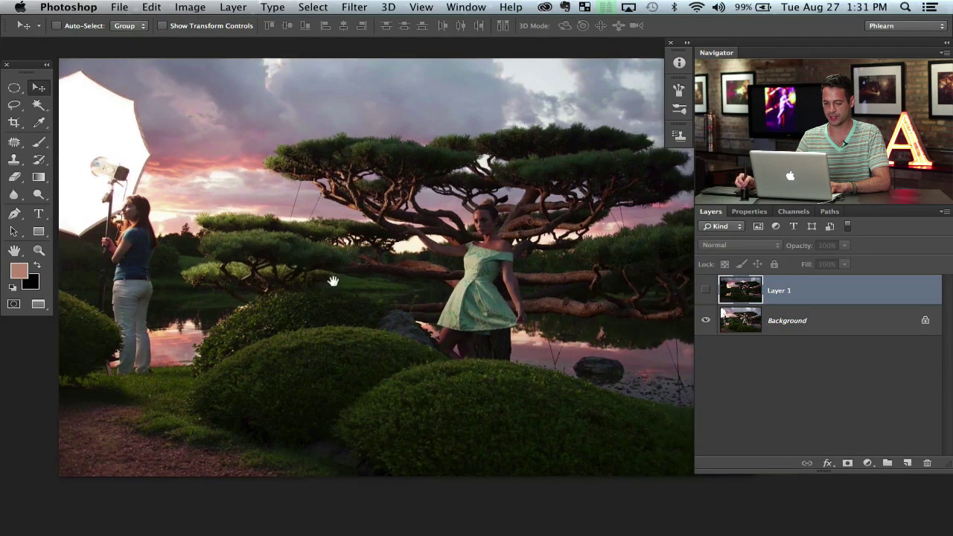
Add a new empty layer above Layer 1 and set the brush's foreground color to ff0036
{"action": "left_click", "coordinate": [907, 463]}
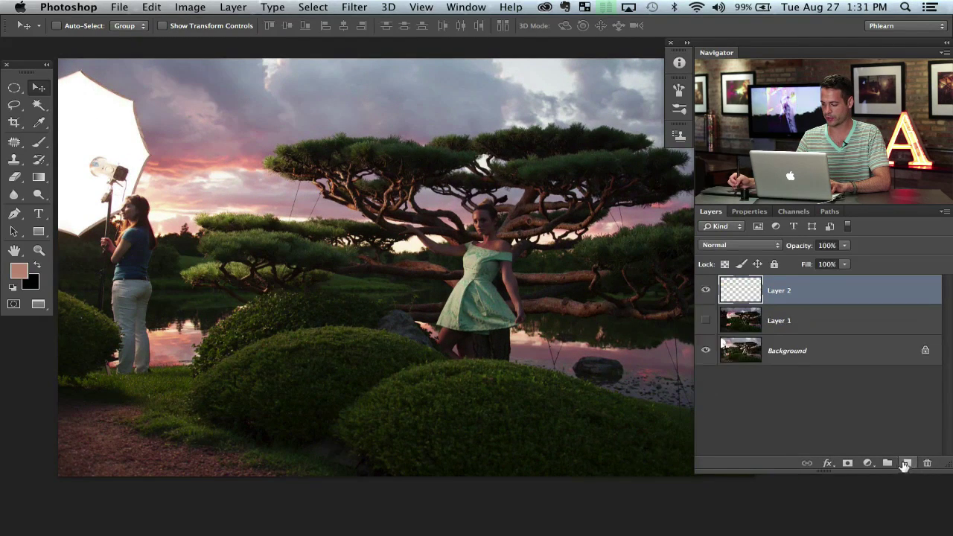
{"action": "key", "text": "b"}
{"action": "left_click", "coordinate": [22, 268]}
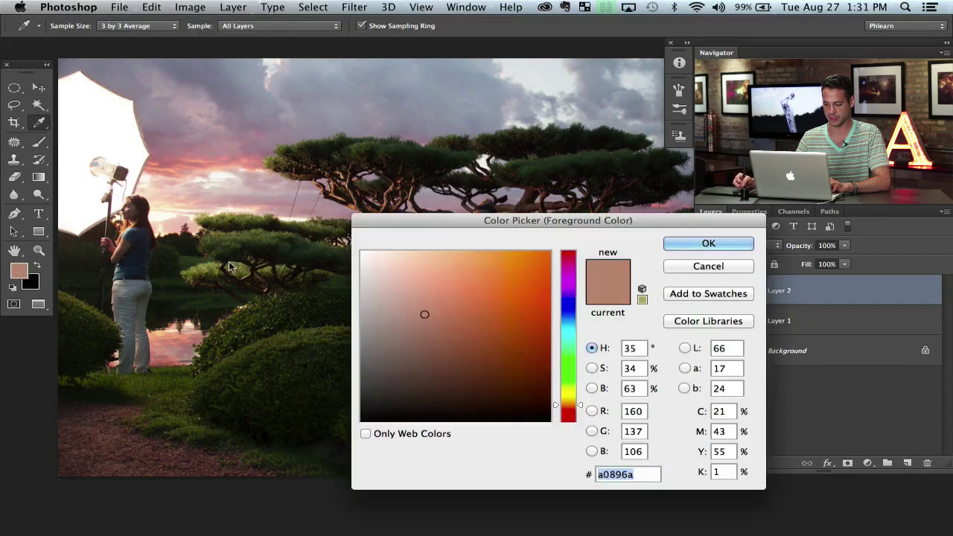
{"action": "left_click", "coordinate": [550, 251]}
{"action": "left_click", "coordinate": [568, 257]}
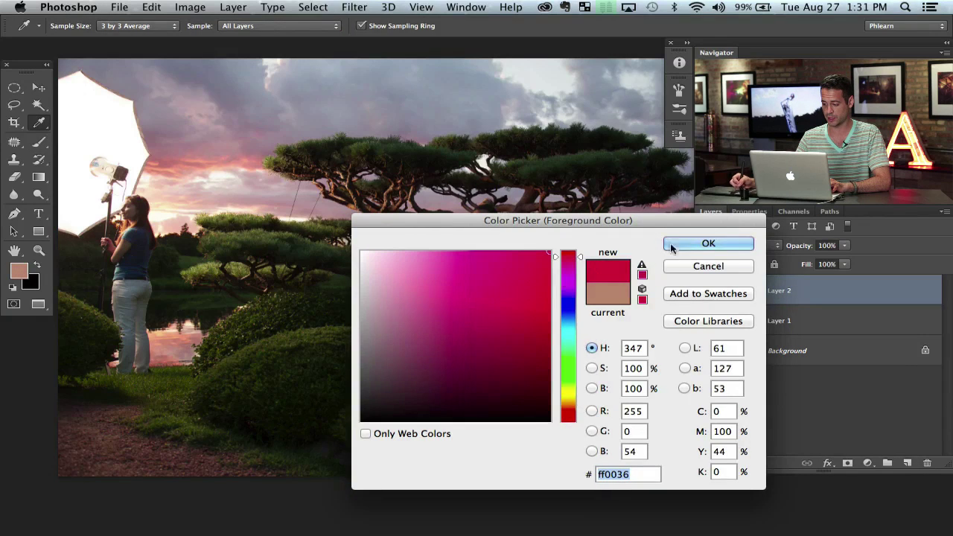
{"action": "left_click", "coordinate": [678, 246]}
Set the brush size to 52 and its flow to 70%, undoing the test strokes
{"action": "mouse_move", "coordinate": [447, 311]}
{"action": "left_mouse_down"}
{"action": "mouse_move", "coordinate": [399, 330]}
{"action": "mouse_move", "coordinate": [401, 355]}
{"action": "left_mouse_up"}
{"action": "left_click_drag", "start_coordinate": [206, 165], "coordinate": [233, 184]}
{"action": "key", "text": "super+z"}
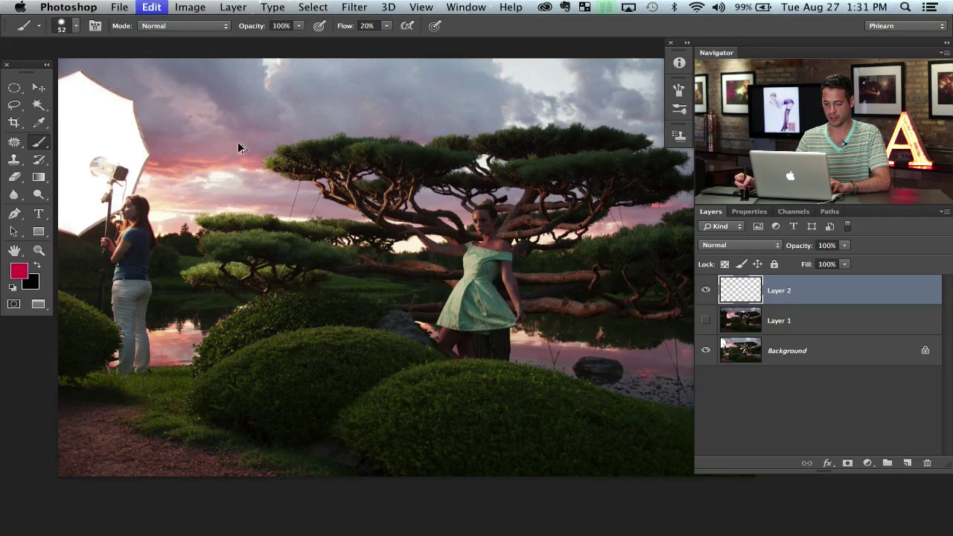
{"action": "key", "text": "shift+7"}
{"action": "left_click_drag", "start_coordinate": [107, 102], "coordinate": [141, 158]}
{"action": "key", "text": "super+z"}
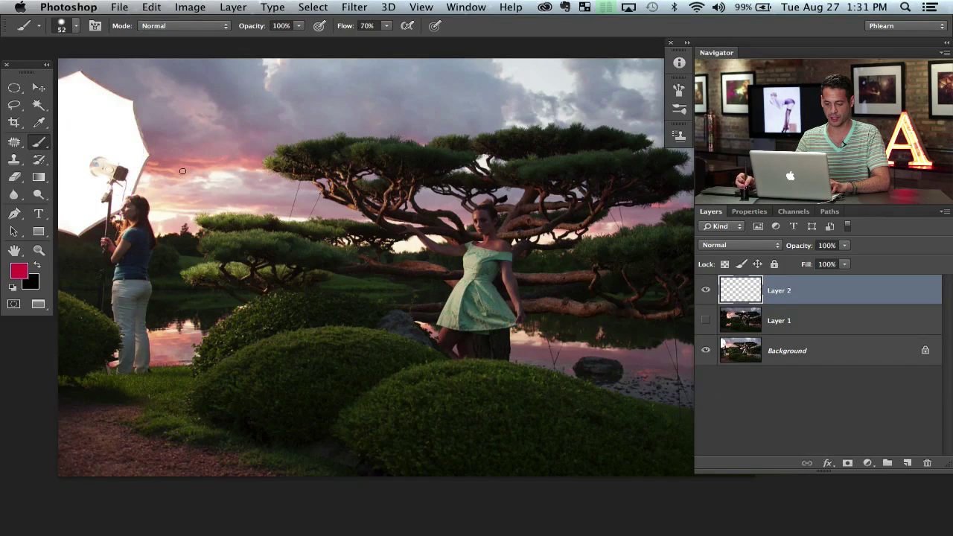
Paint a circle with radiating rays over the bright sunset area beside the softbox to mark the sun
{"action": "mouse_move", "coordinate": [195, 179]}
{"action": "left_mouse_down"}
{"action": "mouse_move", "coordinate": [216, 223]}
{"action": "mouse_move", "coordinate": [214, 178]}
{"action": "mouse_move", "coordinate": [277, 120]}
{"action": "left_mouse_up"}
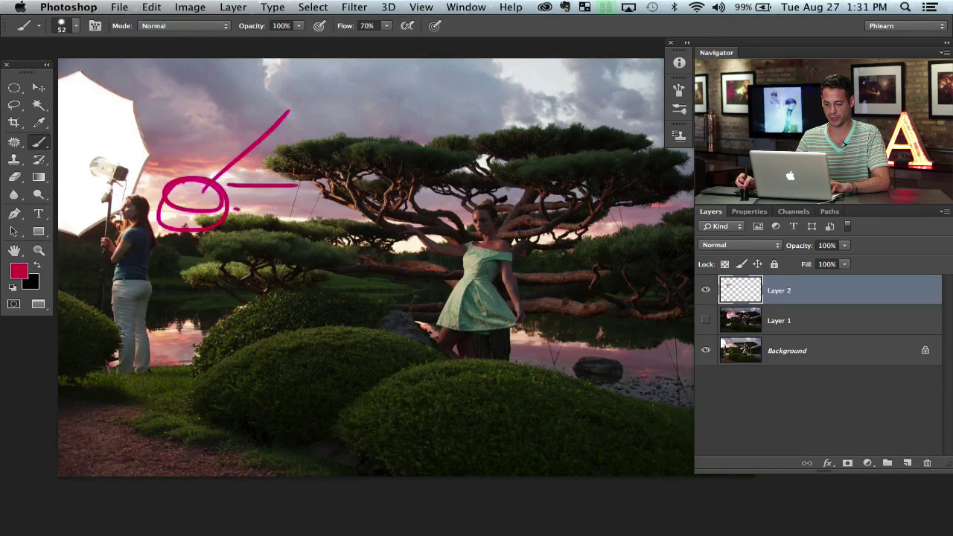
{"action": "left_click_drag", "start_coordinate": [236, 209], "coordinate": [283, 284]}
{"action": "left_click_drag", "start_coordinate": [236, 222], "coordinate": [226, 284]}
{"action": "left_click_drag", "start_coordinate": [210, 227], "coordinate": [167, 291]}
{"action": "left_click_drag", "start_coordinate": [186, 222], "coordinate": [150, 238]}
{"action": "left_click_drag", "start_coordinate": [191, 191], "coordinate": [201, 191]}
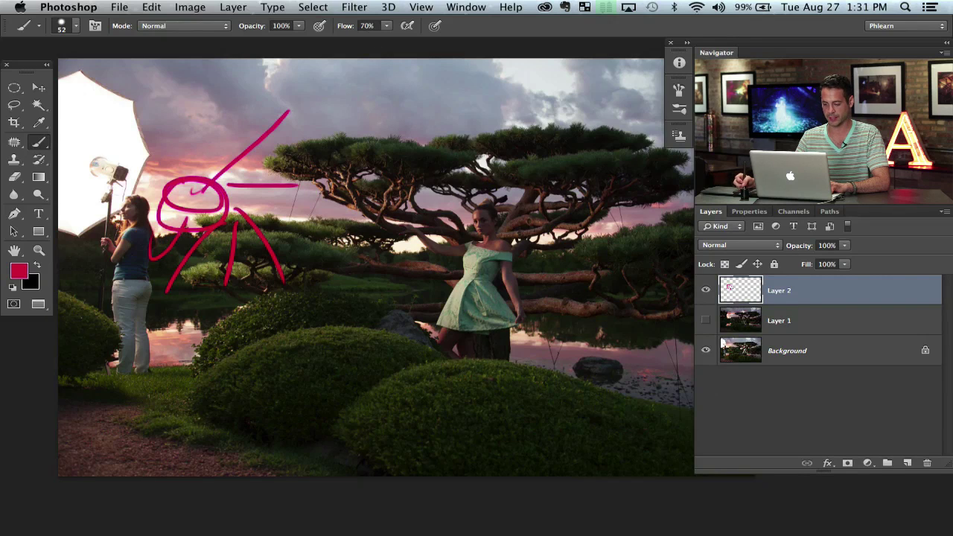
Circle the woman's figure and her head, adding another upward ray to the painted sun
{"action": "left_click_drag", "start_coordinate": [482, 186], "coordinate": [505, 241]}
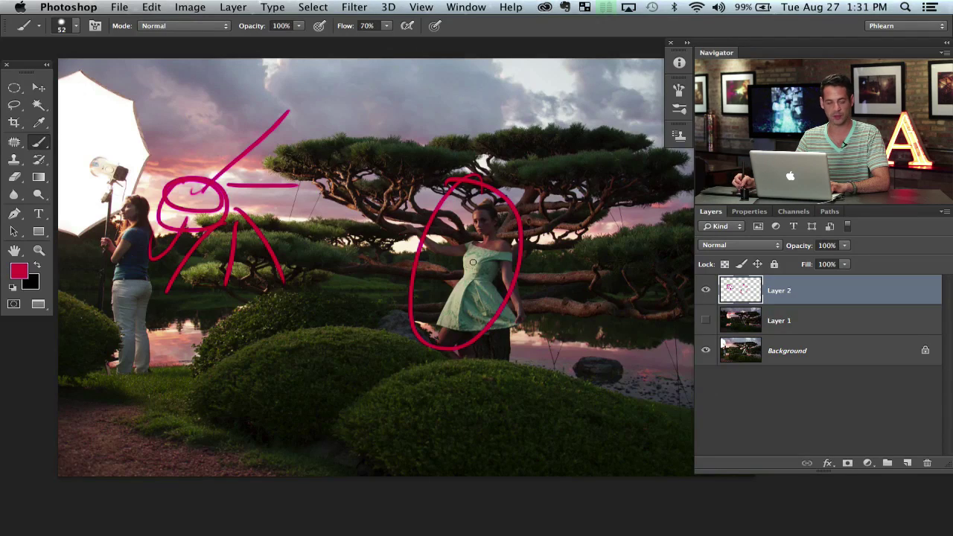
{"action": "left_click_drag", "start_coordinate": [177, 195], "coordinate": [210, 125]}
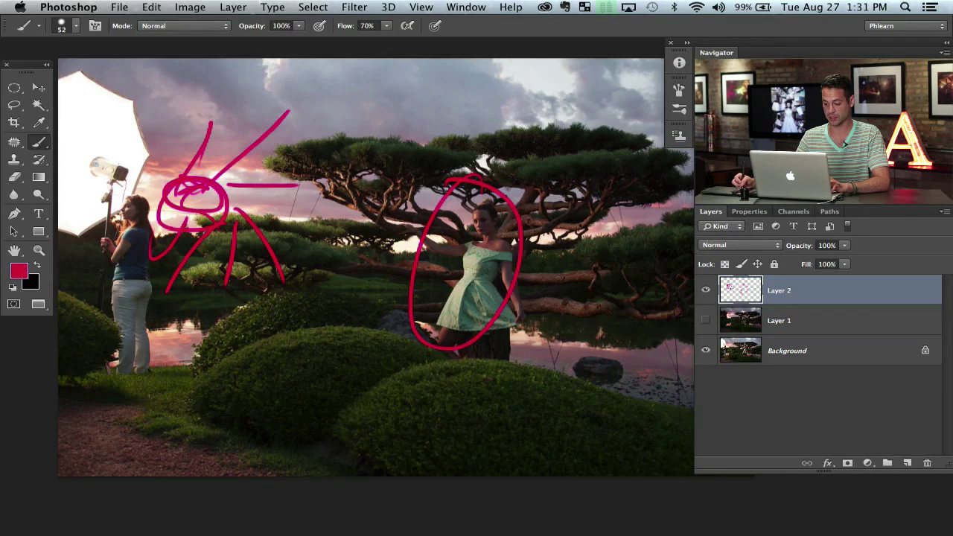
{"action": "key", "text": "super+plus"}
{"action": "key", "text": "super+plus"}
{"action": "key", "text": "super+plus"}
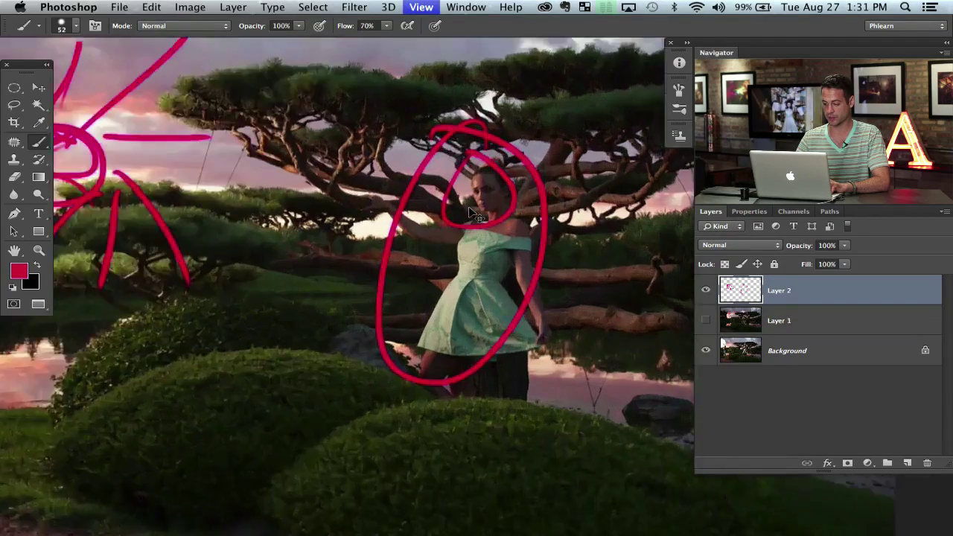
{"action": "left_click_drag", "start_coordinate": [459, 255], "coordinate": [415, 313]}
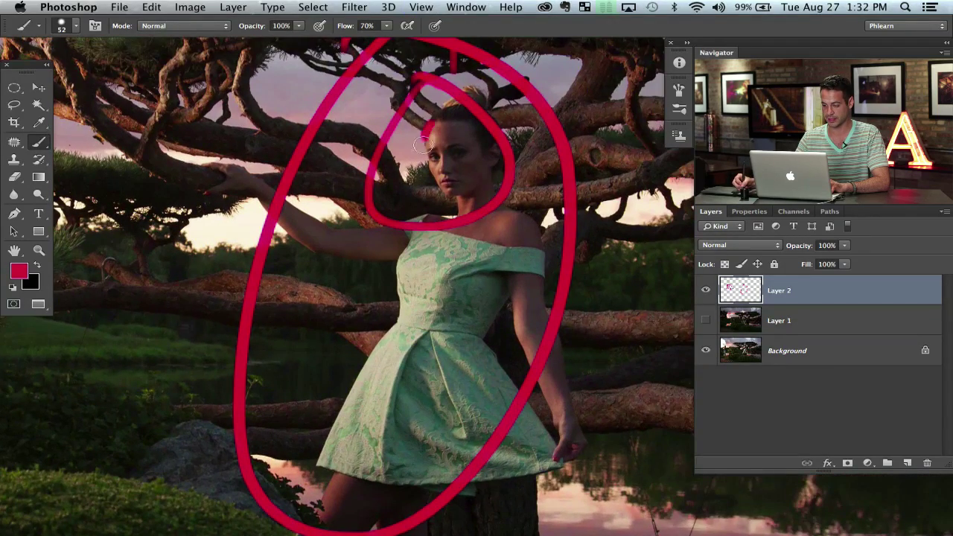
{"action": "mouse_move", "coordinate": [423, 144]}
{"action": "left_mouse_down"}
{"action": "mouse_move", "coordinate": [451, 207]}
{"action": "mouse_move", "coordinate": [456, 165]}
{"action": "mouse_move", "coordinate": [435, 123]}
{"action": "left_mouse_up"}
{"action": "key", "text": "super+z"}
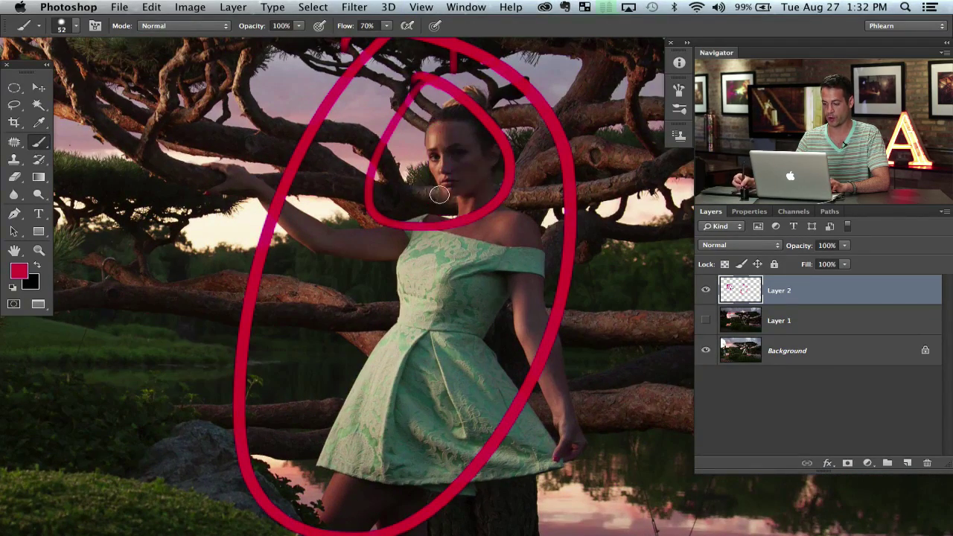
Reduce the brush size to 22 and paint two smaller circles around the woman's face
{"action": "left_click_drag", "start_coordinate": [444, 179], "coordinate": [434, 178]}
{"action": "left_click_drag", "start_coordinate": [436, 121], "coordinate": [422, 91]}
{"action": "left_click_drag", "start_coordinate": [223, 285], "coordinate": [687, 333]}
{"action": "mouse_move", "coordinate": [300, 260]}
{"action": "left_mouse_down"}
{"action": "mouse_move", "coordinate": [623, 317]}
{"action": "mouse_move", "coordinate": [181, 285]}
{"action": "left_mouse_up"}
{"action": "scroll", "coordinate": [180, 285], "scroll_direction": "right", "scroll_amount": 10}
{"action": "scroll", "coordinate": [180, 285], "scroll_direction": "down", "scroll_amount": 5}
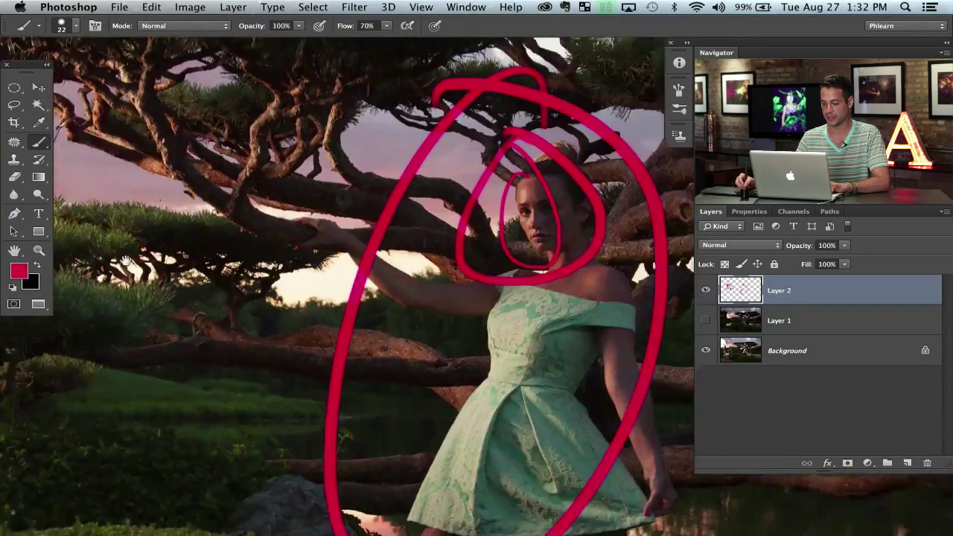
{"action": "left_click_drag", "start_coordinate": [442, 186], "coordinate": [419, 172]}
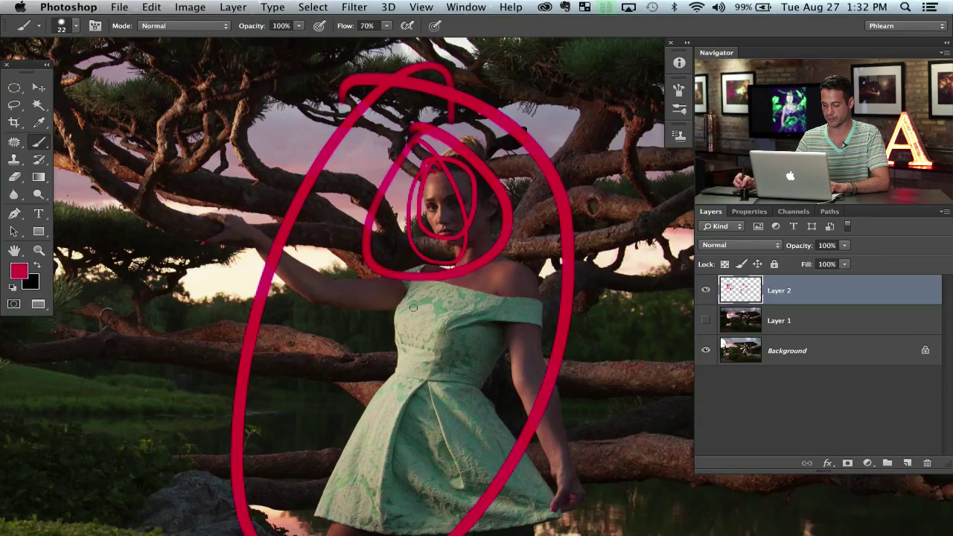
Paint a wide oval around the top of the rounded bush in front of the rock beside the woman
{"action": "mouse_move", "coordinate": [405, 343]}
{"action": "left_mouse_down"}
{"action": "mouse_move", "coordinate": [397, 232]}
{"action": "mouse_move", "coordinate": [495, 157]}
{"action": "left_mouse_up"}
{"action": "mouse_move", "coordinate": [152, 345]}
{"action": "left_mouse_down"}
{"action": "mouse_move", "coordinate": [291, 370]}
{"action": "mouse_move", "coordinate": [154, 333]}
{"action": "left_mouse_up"}
{"action": "left_click_drag", "start_coordinate": [310, 326], "coordinate": [319, 360]}
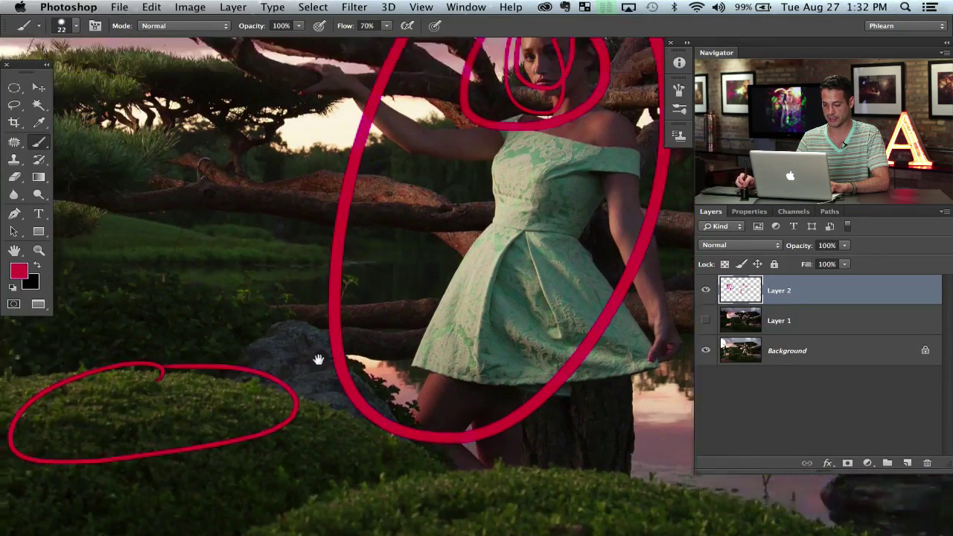
Paint extra loops around the softbox and several overlapping circles around the sun drawing beside it
{"action": "scroll", "coordinate": [318, 359], "scroll_direction": "up", "scroll_amount": 4}
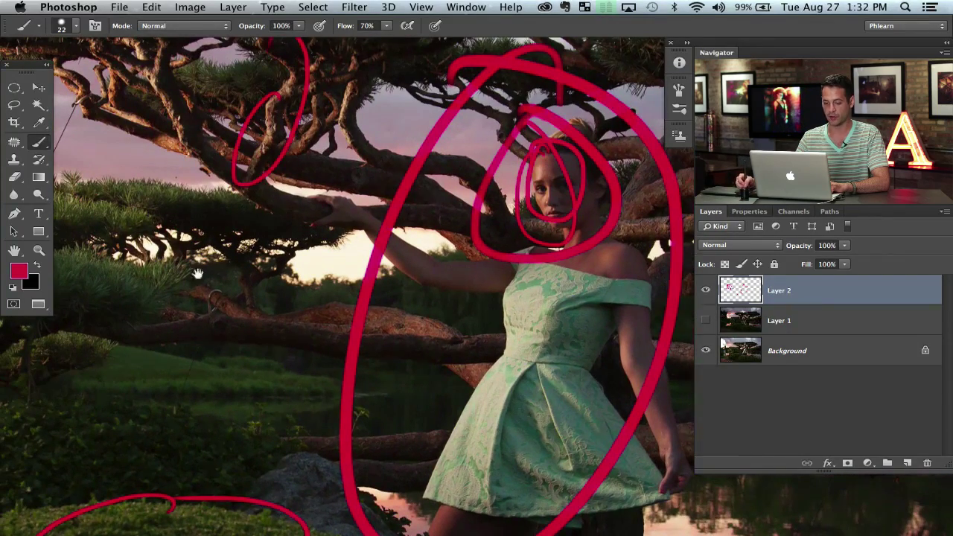
{"action": "scroll", "coordinate": [198, 274], "scroll_direction": "up", "scroll_amount": 2}
{"action": "scroll", "coordinate": [198, 223], "scroll_direction": "left", "scroll_amount": 3}
{"action": "key", "text": "super+0"}
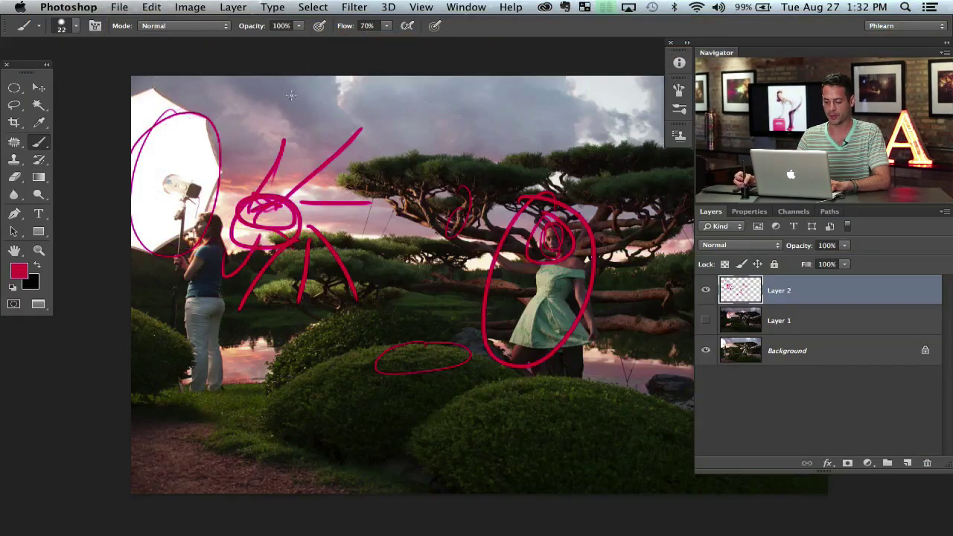
{"action": "scroll", "coordinate": [293, 102], "scroll_direction": "right", "scroll_amount": 6}
{"action": "scroll", "coordinate": [293, 102], "scroll_direction": "down", "scroll_amount": 1}
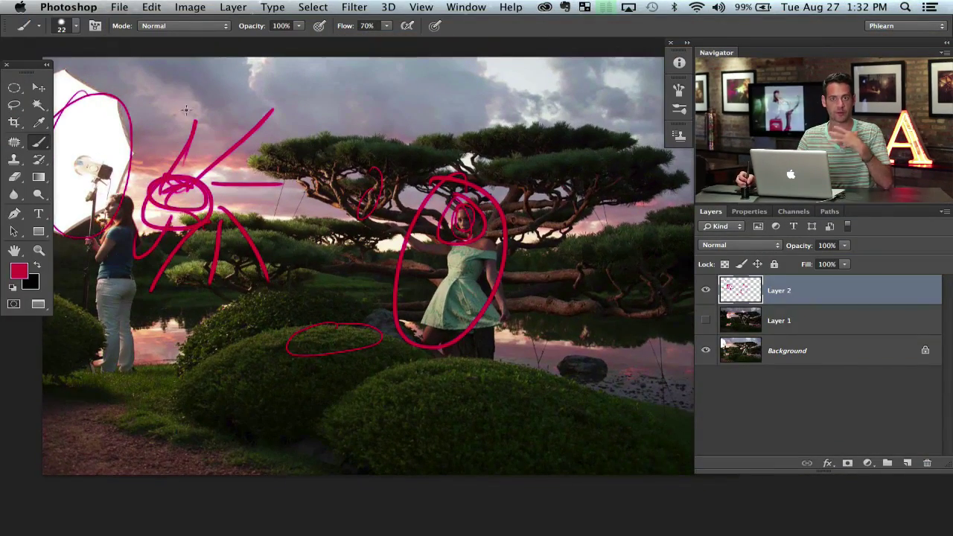
{"action": "mouse_move", "coordinate": [116, 113]}
{"action": "left_mouse_down"}
{"action": "mouse_move", "coordinate": [132, 175]}
{"action": "mouse_move", "coordinate": [79, 156]}
{"action": "left_mouse_up"}
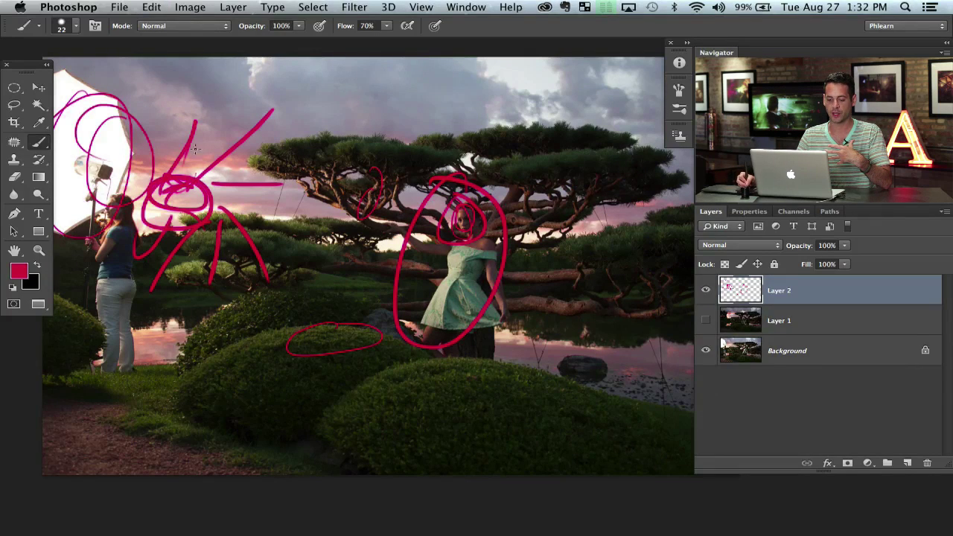
{"action": "left_click_drag", "start_coordinate": [195, 149], "coordinate": [188, 195]}
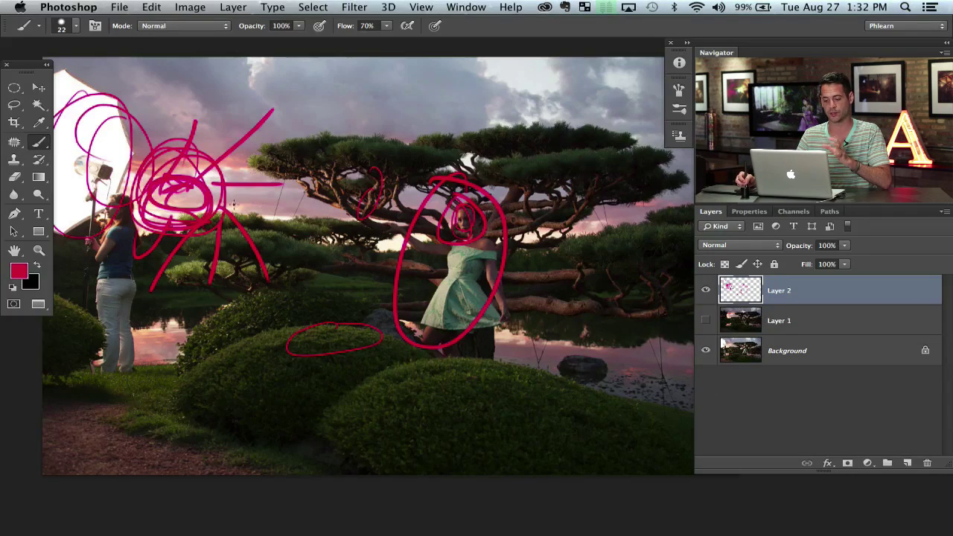
{"action": "mouse_move", "coordinate": [97, 150]}
{"action": "left_mouse_down"}
{"action": "mouse_move", "coordinate": [128, 169]}
{"action": "mouse_move", "coordinate": [79, 183]}
{"action": "left_mouse_up"}
Paint a tall oval at the photo's right side with an arrowhead facing the woman, and another arrowhead from the sun toward her
{"action": "key", "text": "space"}
{"action": "left_click_drag", "start_coordinate": [531, 228], "coordinate": [376, 220]}
{"action": "mouse_move", "coordinate": [538, 173]}
{"action": "left_mouse_down"}
{"action": "mouse_move", "coordinate": [534, 136]}
{"action": "mouse_move", "coordinate": [498, 235]}
{"action": "left_mouse_up"}
{"action": "left_click_drag", "start_coordinate": [447, 193], "coordinate": [478, 271]}
{"action": "key", "text": "space"}
{"action": "mouse_move", "coordinate": [213, 269]}
{"action": "left_mouse_down"}
{"action": "mouse_move", "coordinate": [421, 283]}
{"action": "mouse_move", "coordinate": [412, 283]}
{"action": "left_mouse_up"}
{"action": "left_click_drag", "start_coordinate": [223, 200], "coordinate": [359, 234]}
{"action": "left_click_drag", "start_coordinate": [322, 200], "coordinate": [370, 230]}
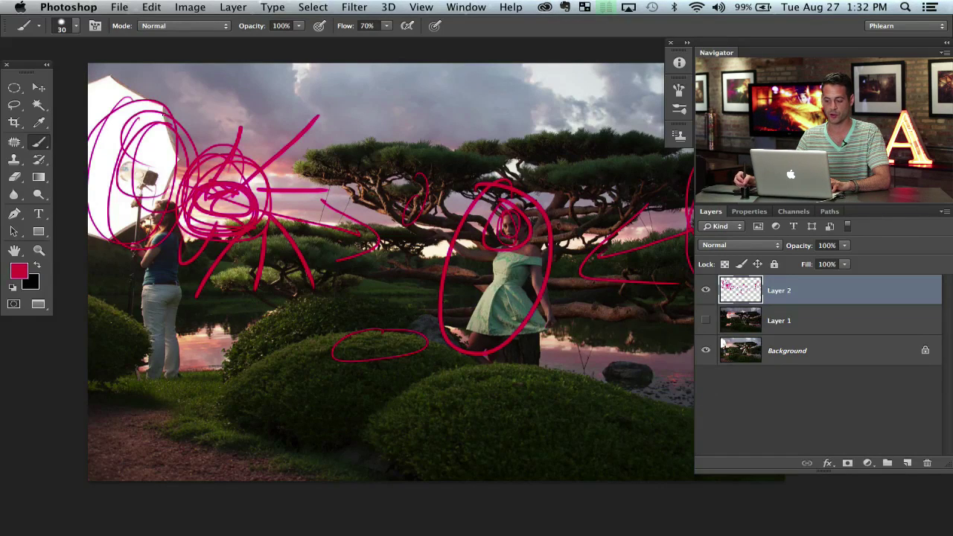
Write "CTO" in the sky, underline it, draw a box around it and add an arrow toward the sun drawing
{"action": "left_click_drag", "start_coordinate": [409, 92], "coordinate": [426, 118]}
{"action": "left_click_drag", "start_coordinate": [430, 91], "coordinate": [439, 117]}
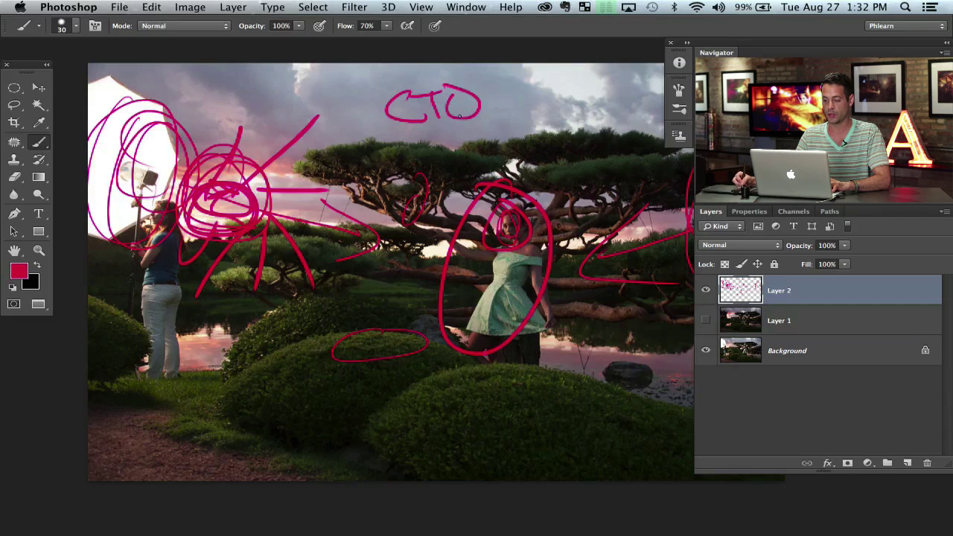
{"action": "scroll", "coordinate": [434, 139], "scroll_direction": "right", "scroll_amount": 3}
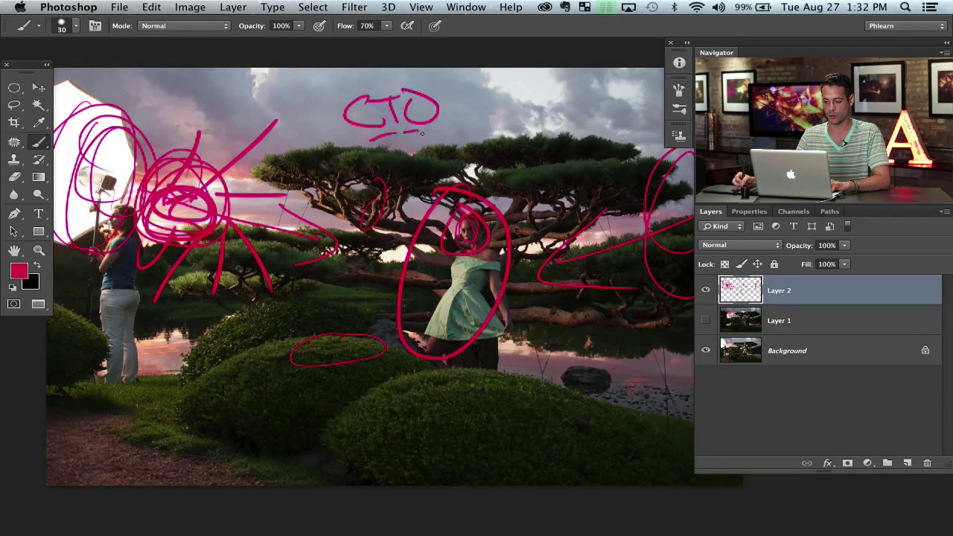
{"action": "left_click_drag", "start_coordinate": [267, 185], "coordinate": [271, 204]}
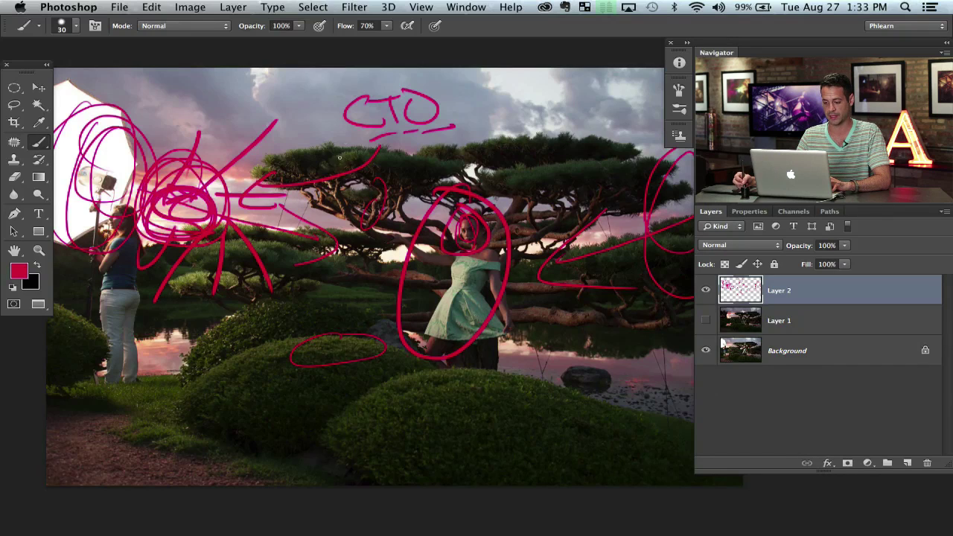
{"action": "left_click_drag", "start_coordinate": [456, 81], "coordinate": [468, 156]}
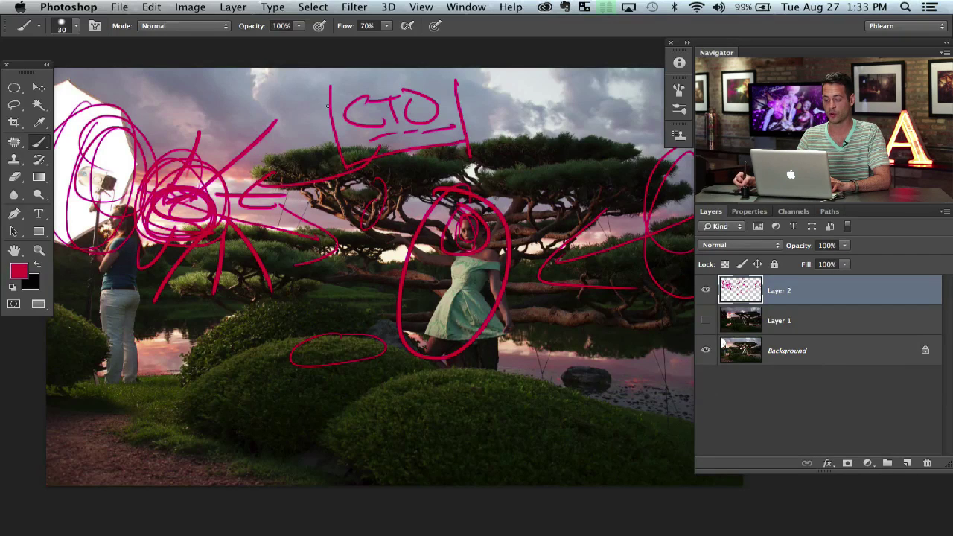
{"action": "left_click_drag", "start_coordinate": [333, 104], "coordinate": [432, 85]}
Paint light beams between the softbox and the tree, and add another oval around the woman's upper body
{"action": "left_click_drag", "start_coordinate": [312, 154], "coordinate": [149, 186]}
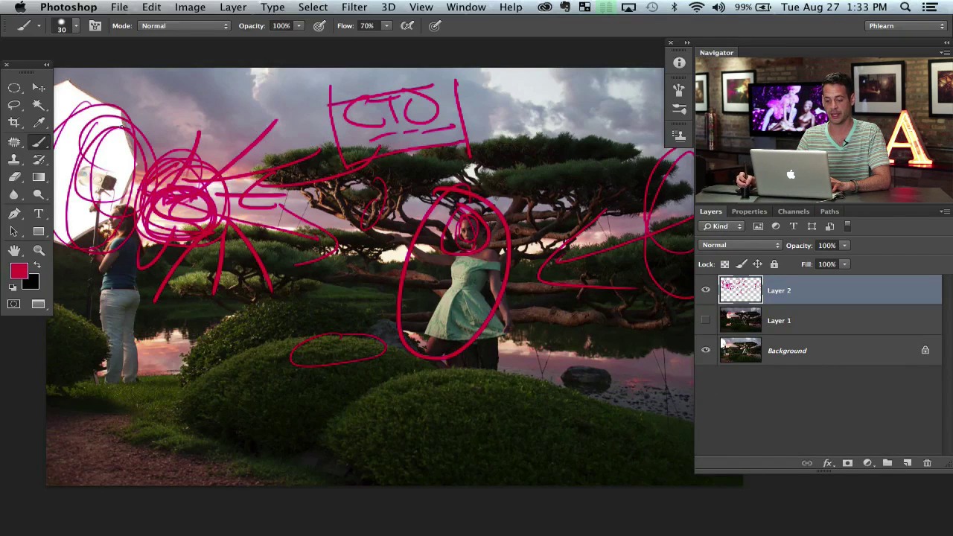
{"action": "mouse_move", "coordinate": [122, 126]}
{"action": "left_mouse_down"}
{"action": "mouse_move", "coordinate": [116, 96]}
{"action": "mouse_move", "coordinate": [80, 161]}
{"action": "mouse_move", "coordinate": [369, 234]}
{"action": "left_mouse_up"}
{"action": "mouse_move", "coordinate": [442, 192]}
{"action": "left_mouse_down"}
{"action": "mouse_move", "coordinate": [420, 219]}
{"action": "mouse_move", "coordinate": [502, 253]}
{"action": "left_mouse_up"}
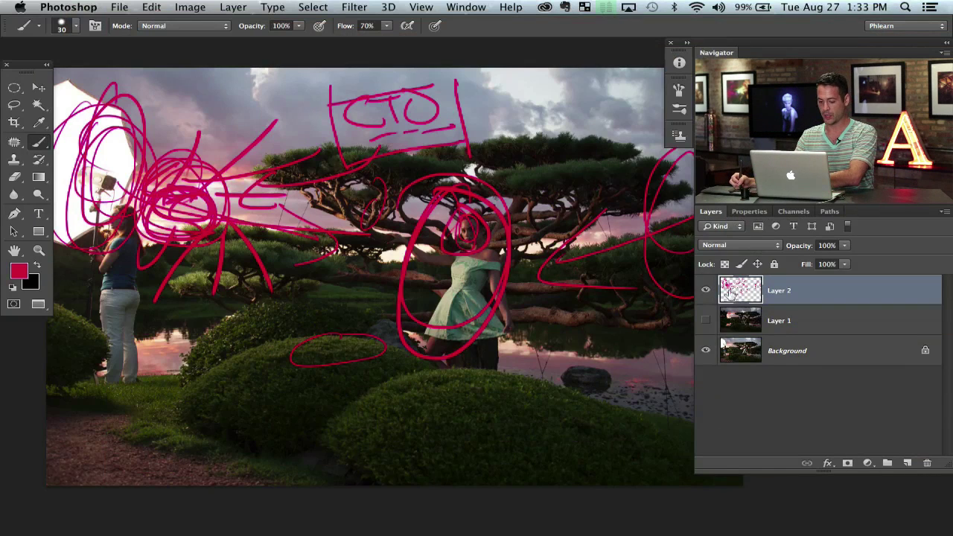
Delete the annotation layer, Layer 2
{"action": "key", "text": "BackSpace"}
{"action": "scroll", "coordinate": [372, 257], "scroll_direction": "down", "scroll_amount": 2}
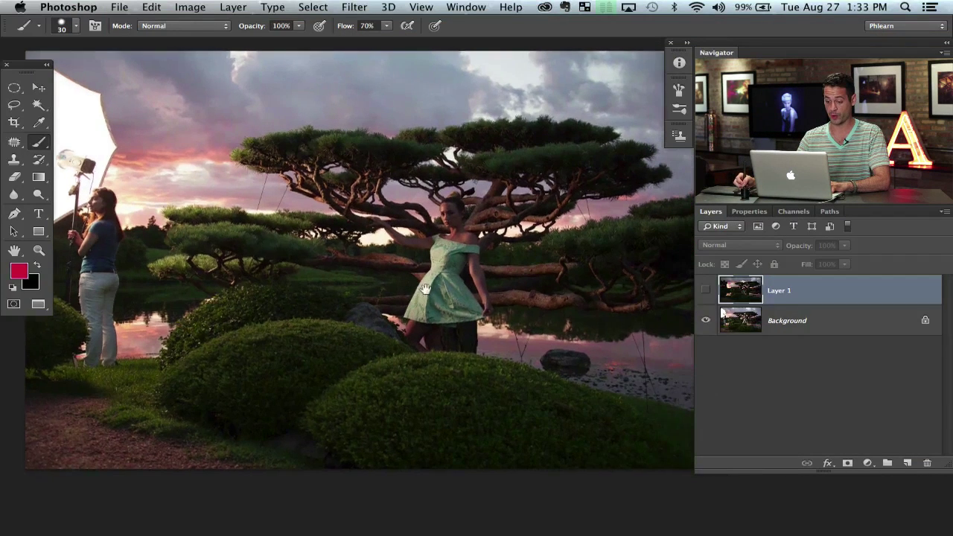
{"action": "scroll", "coordinate": [100, 118], "scroll_direction": "left", "scroll_amount": 3}
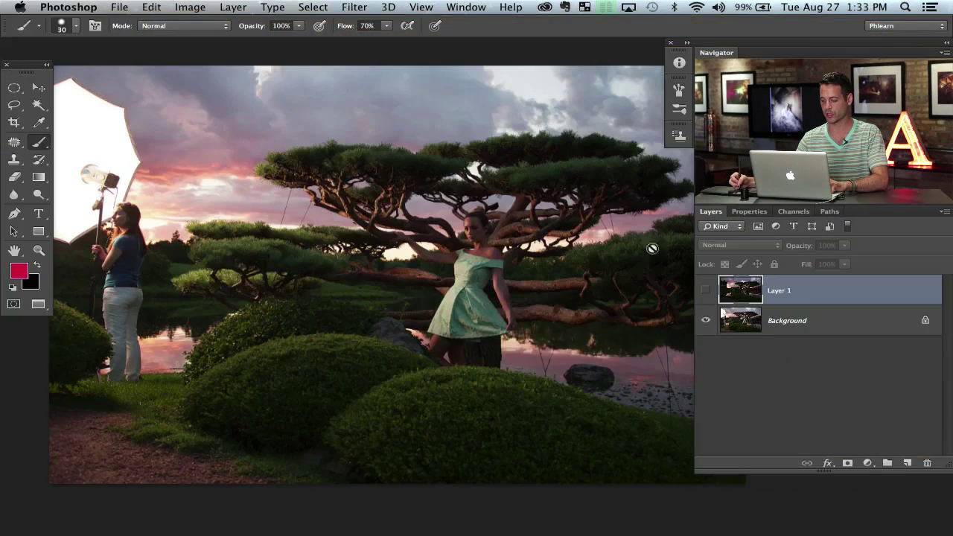
Show Layer 1 and convert the locked Background into a regular layer with the default settings
{"action": "left_click", "coordinate": [706, 291]}
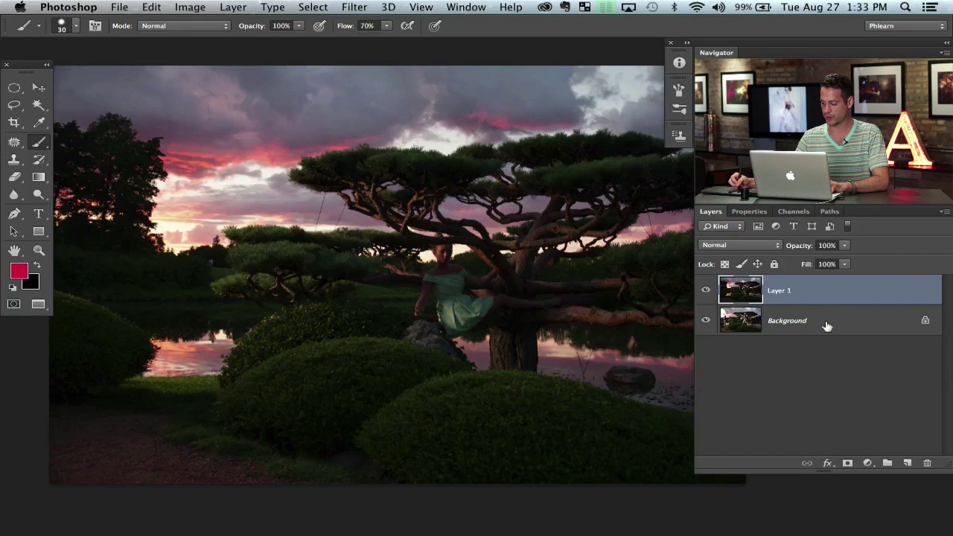
{"action": "double_click", "coordinate": [832, 329]}
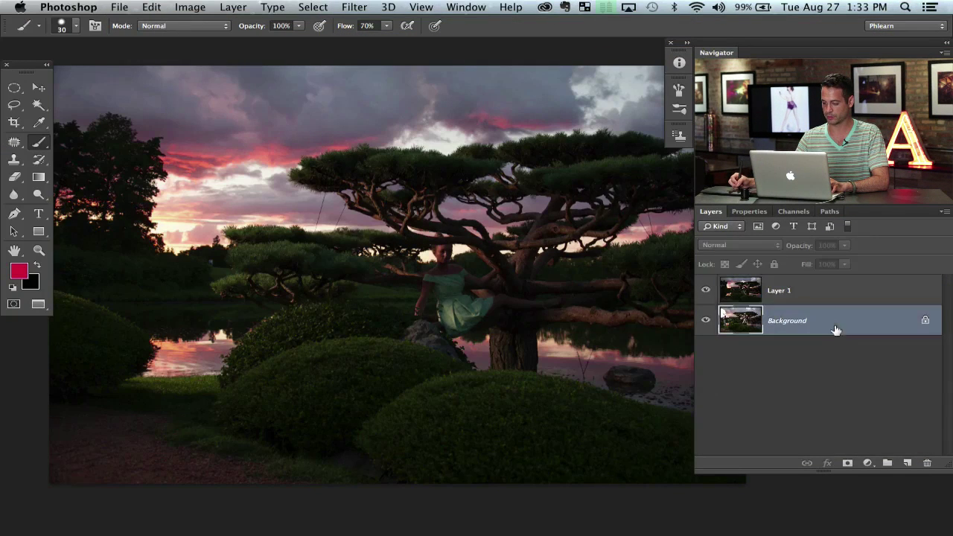
{"action": "key", "text": "Return"}
Select both photo layers and auto-align them with the Auto projection
{"action": "left_click", "coordinate": [812, 297], "text": "shift"}
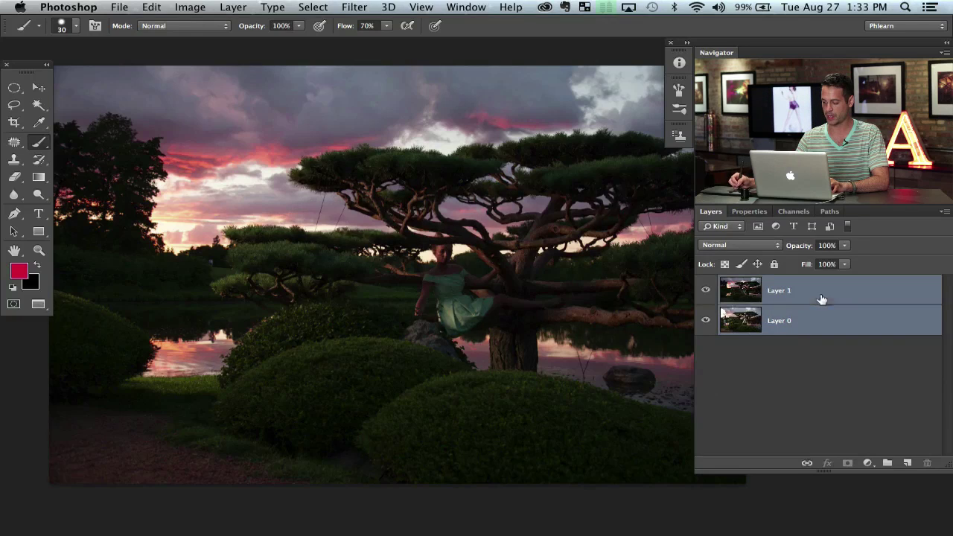
{"action": "left_click", "coordinate": [705, 290]}
{"action": "left_click", "coordinate": [706, 290]}
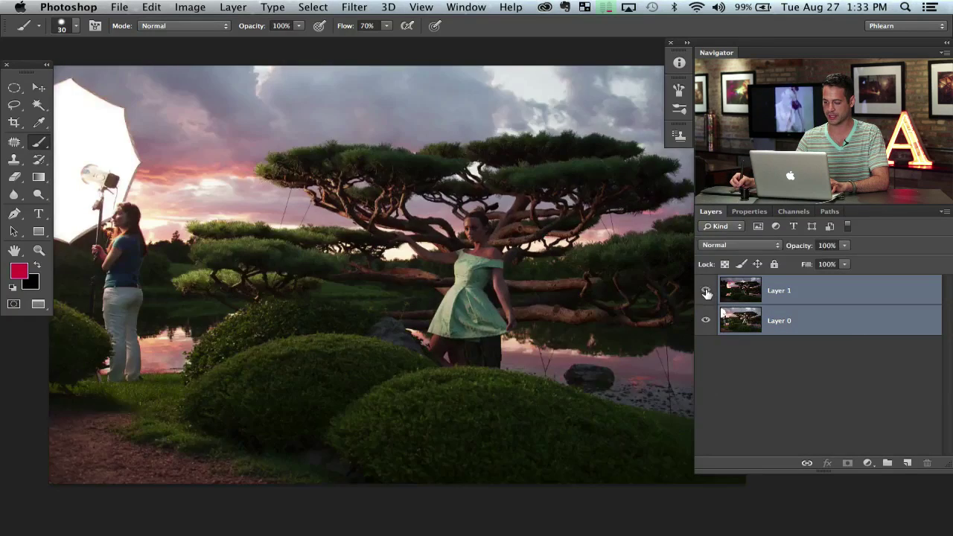
{"action": "left_click", "coordinate": [706, 291]}
{"action": "left_click", "coordinate": [705, 290]}
{"action": "left_click", "coordinate": [706, 290]}
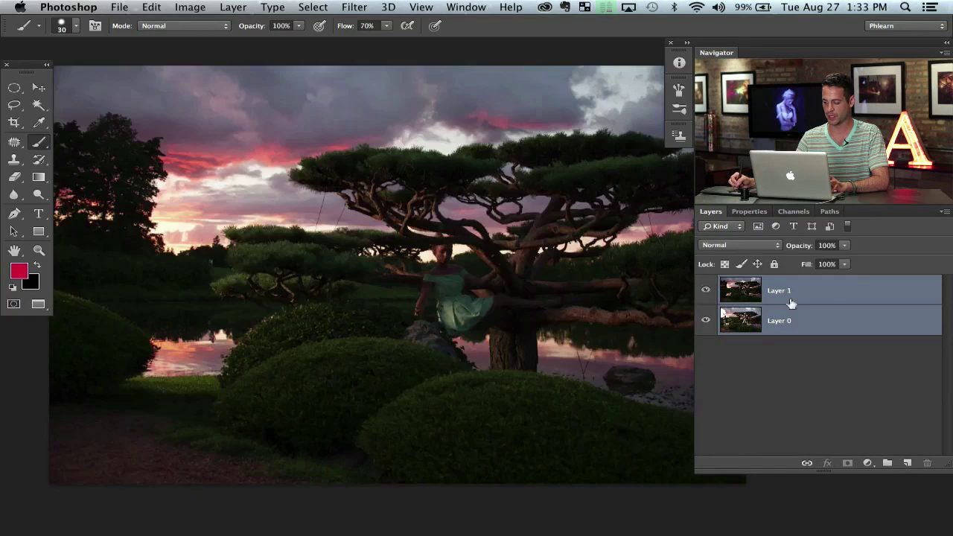
{"action": "left_click", "coordinate": [186, 9]}
{"action": "mouse_move", "coordinate": [152, 7]}
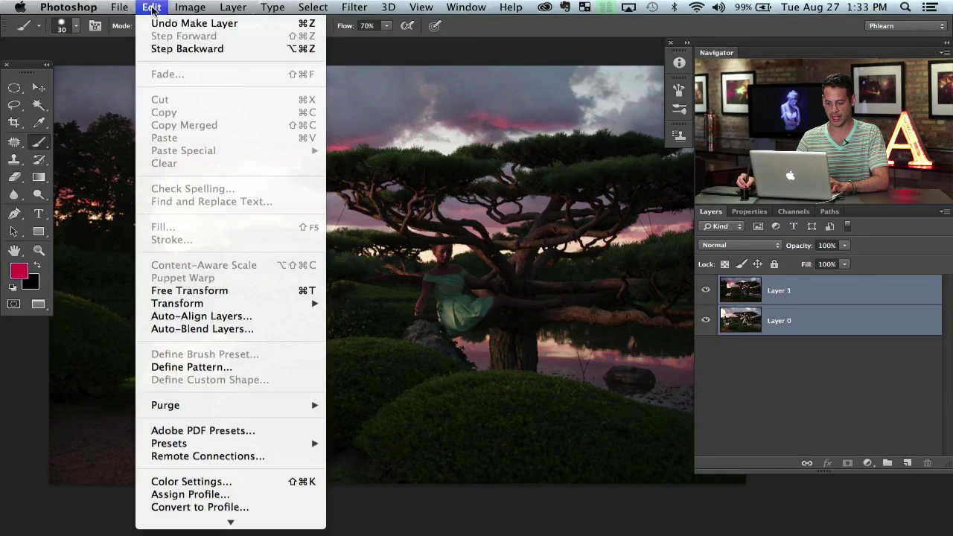
{"action": "left_click", "coordinate": [219, 316]}
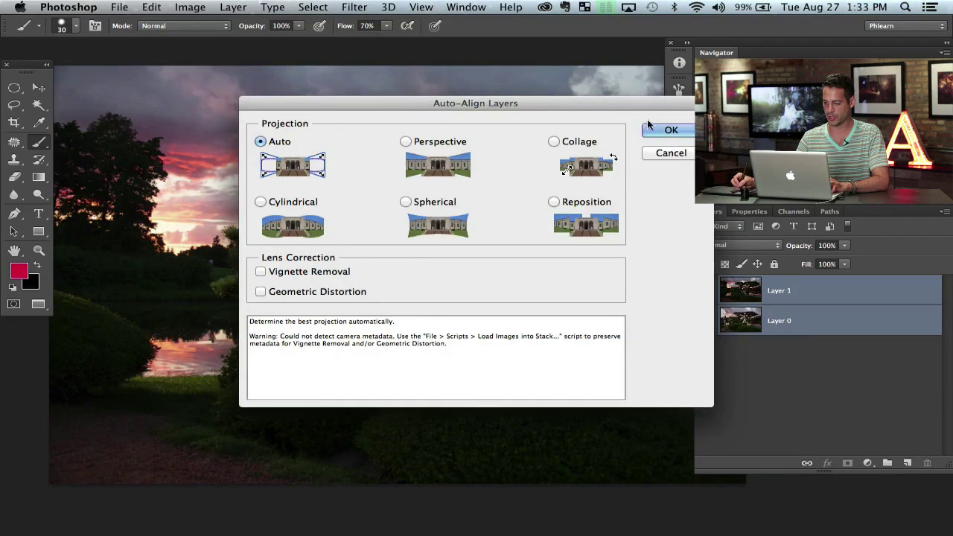
{"action": "left_click", "coordinate": [663, 130]}
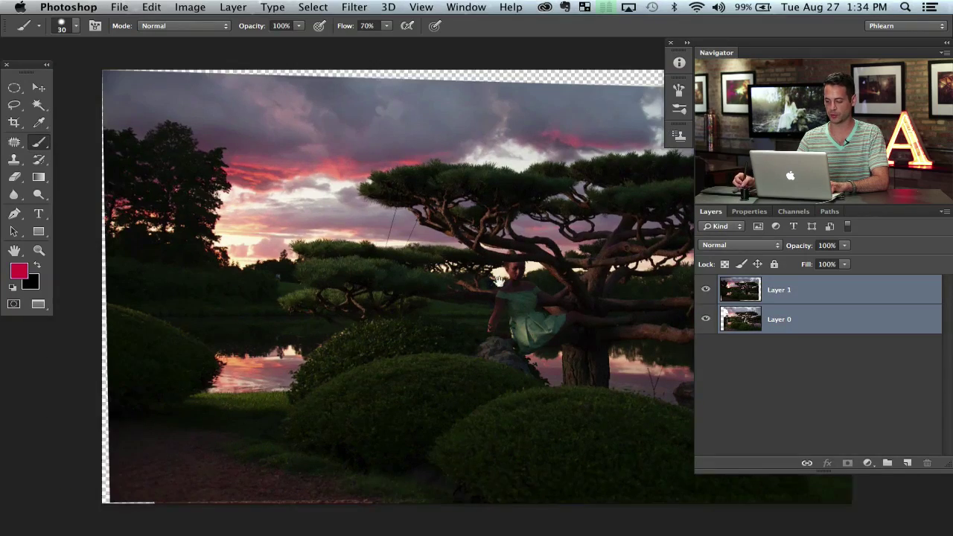
Toggle Layer 1's visibility repeatedly to check how well the two photos line up
{"action": "left_click_drag", "start_coordinate": [499, 281], "coordinate": [382, 255]}
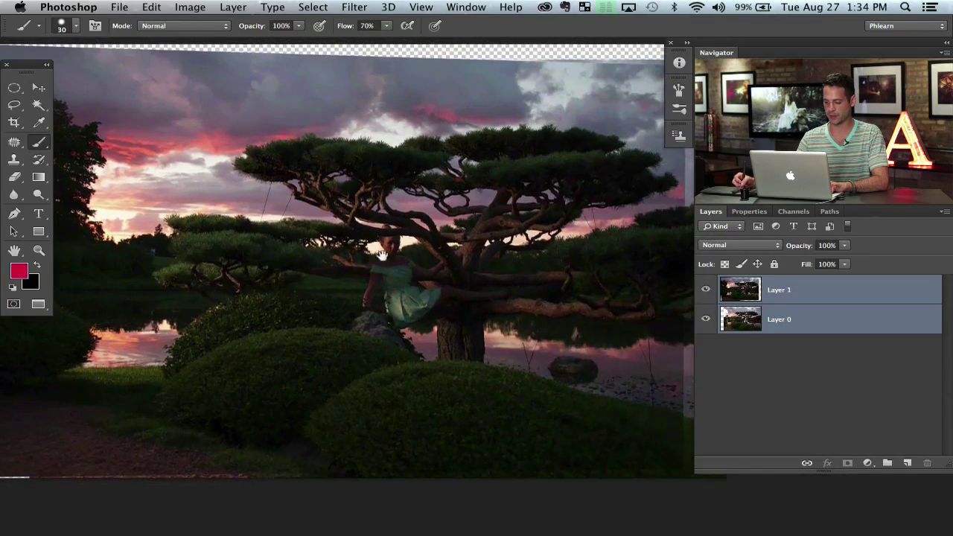
{"action": "left_click", "coordinate": [706, 291]}
{"action": "left_click", "coordinate": [707, 291]}
{"action": "left_click", "coordinate": [706, 291]}
{"action": "left_click", "coordinate": [706, 291]}
{"action": "left_click", "coordinate": [706, 291]}
{"action": "left_click", "coordinate": [706, 294]}
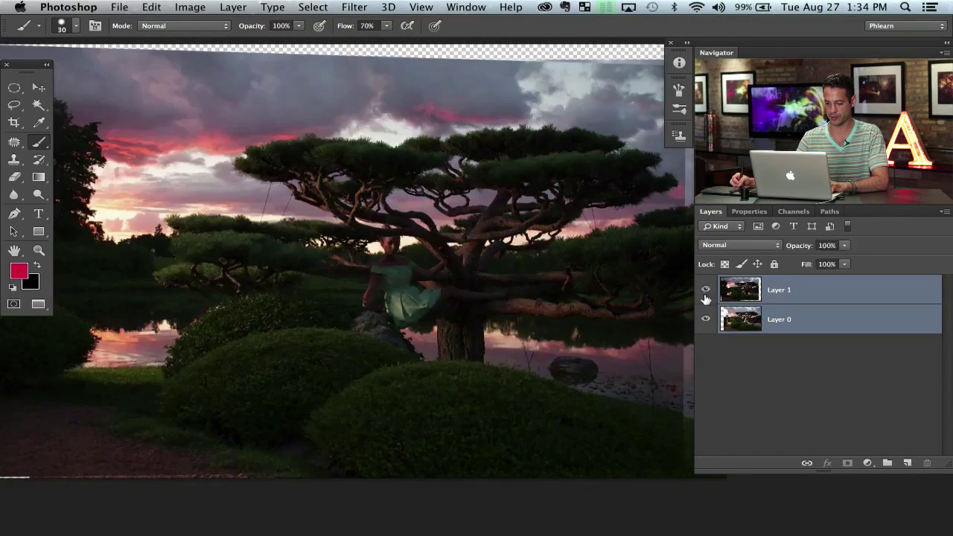
{"action": "left_click", "coordinate": [706, 291]}
{"action": "left_click", "coordinate": [705, 292]}
{"action": "left_click", "coordinate": [707, 291]}
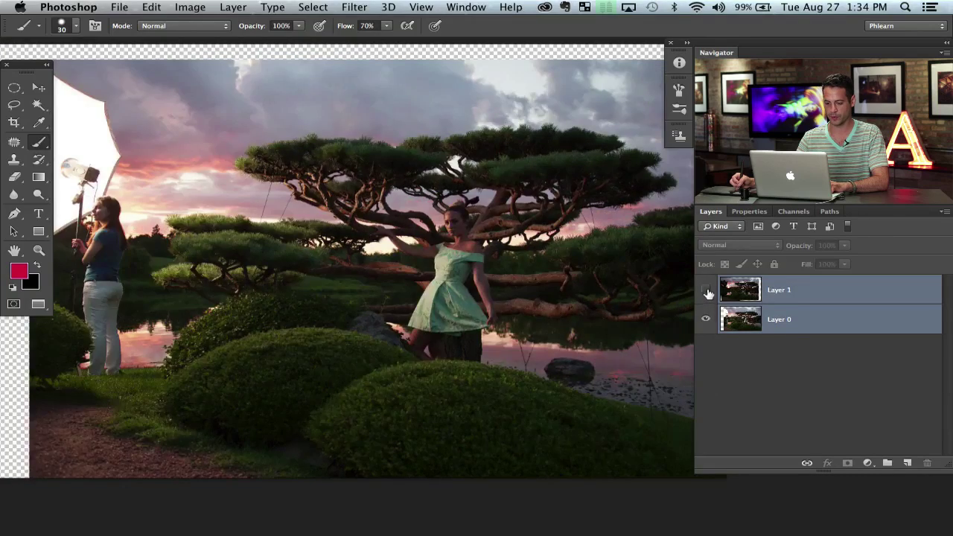
{"action": "left_click", "coordinate": [707, 293]}
Add a layer mask to Layer 1, enlarge the brush to 626 and invert the mask to black
{"action": "left_click", "coordinate": [796, 295]}
{"action": "left_click_drag", "start_coordinate": [336, 299], "coordinate": [410, 304]}
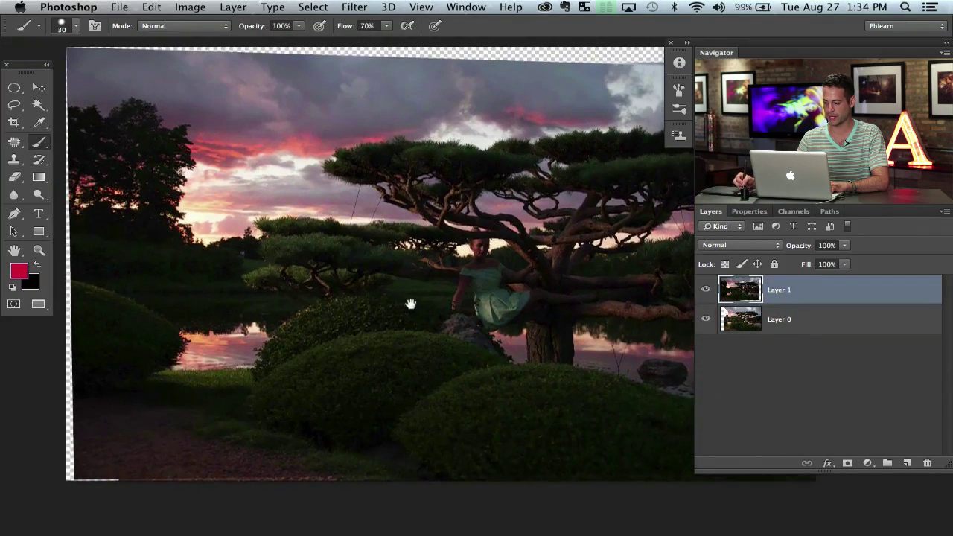
{"action": "left_click", "coordinate": [706, 294]}
{"action": "left_click", "coordinate": [706, 292]}
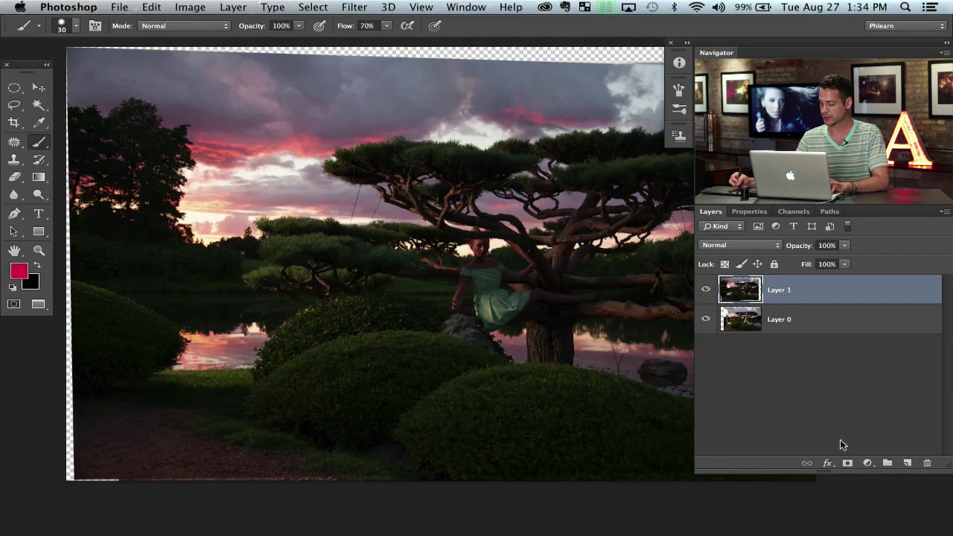
{"action": "left_click", "coordinate": [847, 463]}
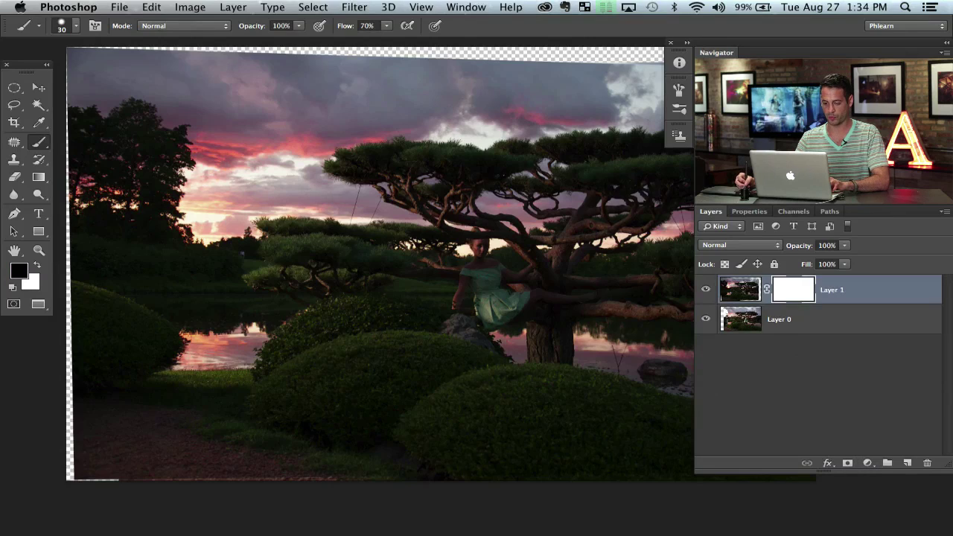
{"action": "left_click_drag", "start_coordinate": [258, 260], "coordinate": [298, 264]}
{"action": "key", "text": "super+i"}
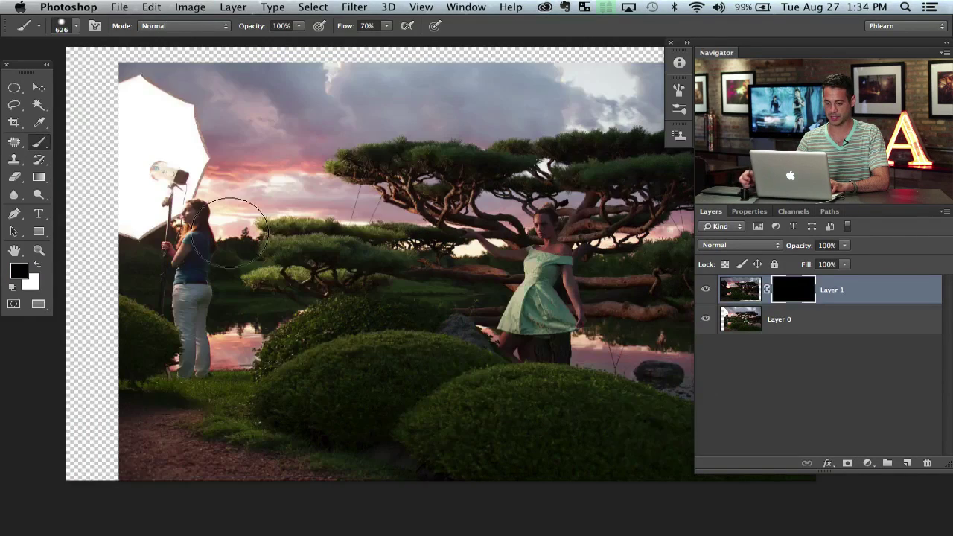
Paint white on Layer 1's mask over the softbox, the assistant and the photo's left side to cover them with the dark trees
{"action": "key", "text": "x"}
{"action": "mouse_move", "coordinate": [186, 220]}
{"action": "left_mouse_down"}
{"action": "mouse_move", "coordinate": [200, 194]}
{"action": "mouse_move", "coordinate": [183, 244]}
{"action": "mouse_move", "coordinate": [202, 186]}
{"action": "mouse_move", "coordinate": [178, 179]}
{"action": "mouse_move", "coordinate": [184, 161]}
{"action": "mouse_move", "coordinate": [171, 128]}
{"action": "mouse_move", "coordinate": [150, 138]}
{"action": "mouse_move", "coordinate": [147, 101]}
{"action": "mouse_move", "coordinate": [125, 83]}
{"action": "mouse_move", "coordinate": [90, 119]}
{"action": "mouse_move", "coordinate": [102, 85]}
{"action": "mouse_move", "coordinate": [118, 259]}
{"action": "mouse_move", "coordinate": [170, 229]}
{"action": "mouse_move", "coordinate": [177, 305]}
{"action": "mouse_move", "coordinate": [210, 299]}
{"action": "mouse_move", "coordinate": [184, 409]}
{"action": "mouse_move", "coordinate": [149, 307]}
{"action": "mouse_move", "coordinate": [101, 312]}
{"action": "mouse_move", "coordinate": [73, 357]}
{"action": "mouse_move", "coordinate": [79, 144]}
{"action": "mouse_move", "coordinate": [87, 148]}
{"action": "mouse_move", "coordinate": [97, 446]}
{"action": "mouse_move", "coordinate": [117, 443]}
{"action": "mouse_move", "coordinate": [159, 467]}
{"action": "mouse_move", "coordinate": [204, 443]}
{"action": "mouse_move", "coordinate": [160, 445]}
{"action": "mouse_move", "coordinate": [204, 421]}
{"action": "mouse_move", "coordinate": [215, 303]}
{"action": "mouse_move", "coordinate": [174, 245]}
{"action": "mouse_move", "coordinate": [228, 199]}
{"action": "mouse_move", "coordinate": [236, 158]}
{"action": "mouse_move", "coordinate": [211, 206]}
{"action": "mouse_move", "coordinate": [230, 193]}
{"action": "mouse_move", "coordinate": [274, 100]}
{"action": "mouse_move", "coordinate": [281, 121]}
{"action": "mouse_move", "coordinate": [361, 78]}
{"action": "mouse_move", "coordinate": [296, 69]}
{"action": "mouse_move", "coordinate": [149, 77]}
{"action": "mouse_move", "coordinate": [350, 65]}
{"action": "mouse_move", "coordinate": [402, 77]}
{"action": "mouse_move", "coordinate": [509, 74]}
{"action": "mouse_move", "coordinate": [489, 82]}
{"action": "mouse_move", "coordinate": [624, 79]}
{"action": "mouse_move", "coordinate": [321, 101]}
{"action": "mouse_move", "coordinate": [353, 79]}
{"action": "mouse_move", "coordinate": [266, 129]}
{"action": "mouse_move", "coordinate": [253, 177]}
{"action": "mouse_move", "coordinate": [287, 185]}
{"action": "left_mouse_up"}
{"action": "right_click", "coordinate": [162, 418]}
{"action": "key", "text": "Escape"}
Set the brush size to 557 and paint white on Layer 1's mask across the sky above the pine tree
{"action": "mouse_move", "coordinate": [290, 189]}
{"action": "left_mouse_down", "text": "ctrl+alt"}
{"action": "mouse_move", "coordinate": [267, 189]}
{"action": "mouse_move", "coordinate": [341, 198]}
{"action": "mouse_move", "coordinate": [317, 199]}
{"action": "left_mouse_up", "text": "ctrl+alt"}
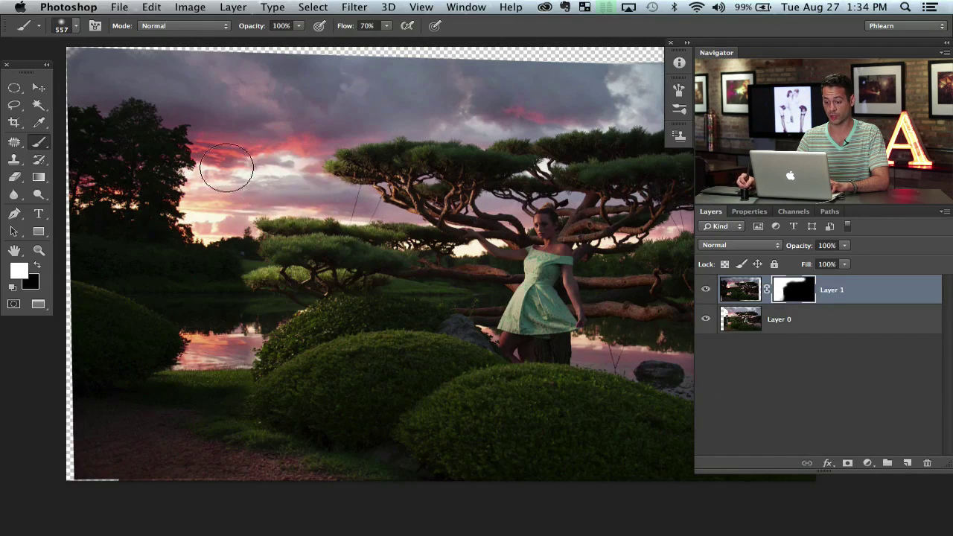
{"action": "left_click_drag", "start_coordinate": [407, 109], "coordinate": [323, 104]}
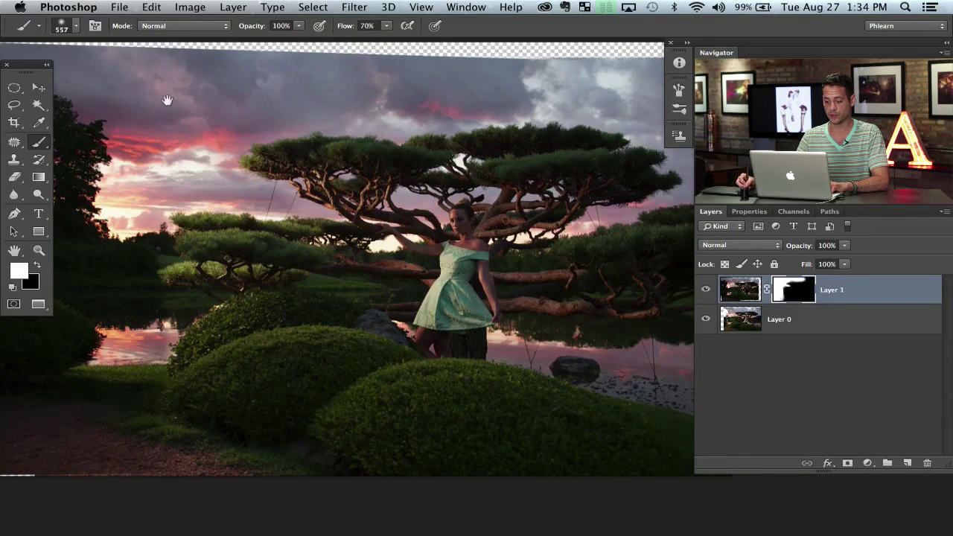
{"action": "left_click_drag", "start_coordinate": [166, 100], "coordinate": [233, 116]}
{"action": "left_click_drag", "start_coordinate": [470, 138], "coordinate": [442, 133]}
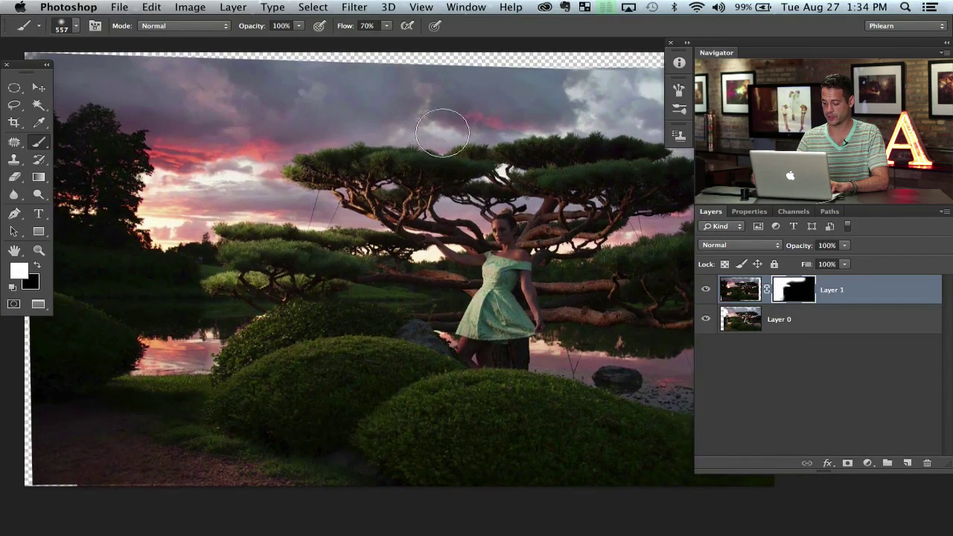
{"action": "key", "text": "super+minus"}
{"action": "left_click_drag", "start_coordinate": [376, 221], "coordinate": [310, 206]}
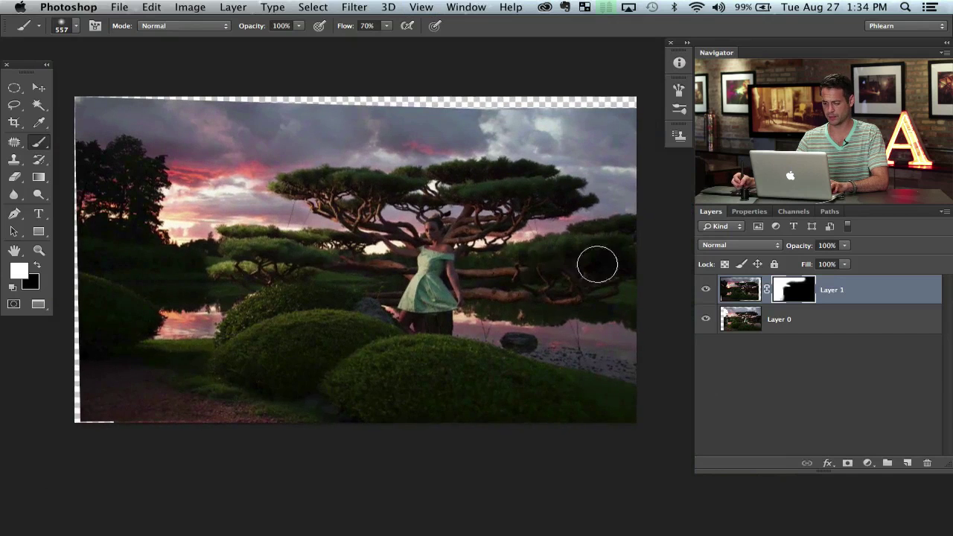
{"action": "key", "text": "super+Tab"}
{"action": "key", "text": "super+Tab"}
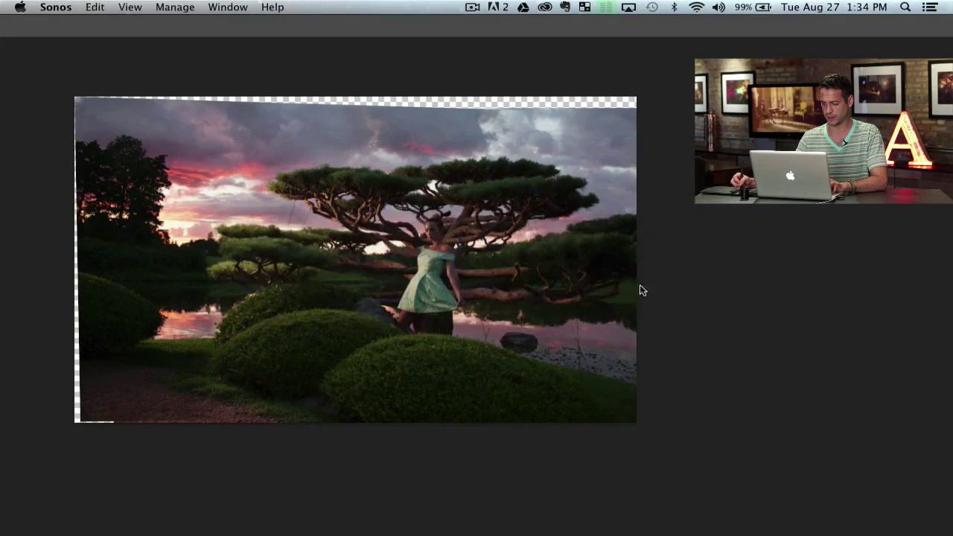
{"action": "left_click", "coordinate": [639, 285]}
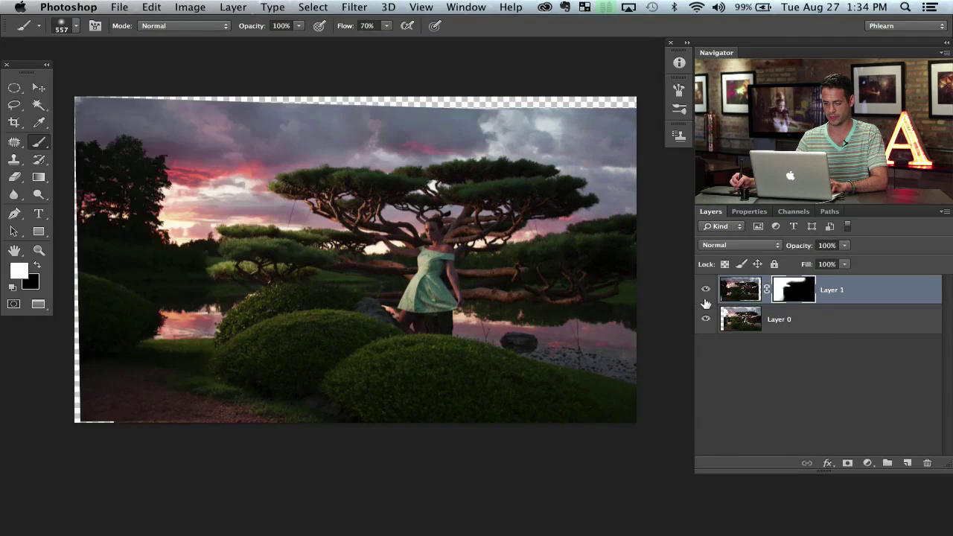
Toggle Layer 1's visibility to compare the masked composite with the original softbox shot
{"action": "left_click", "coordinate": [705, 290]}
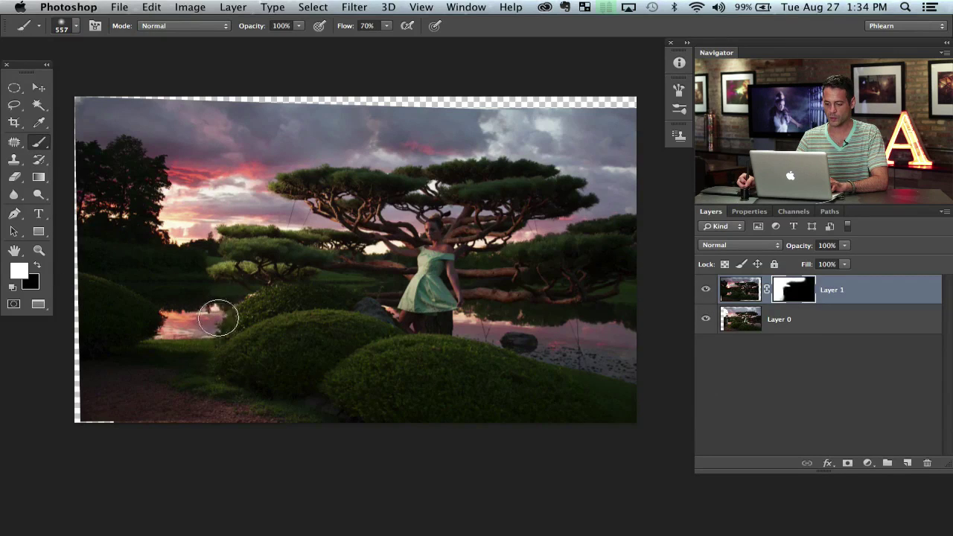
{"action": "left_click", "coordinate": [704, 291]}
{"action": "left_click", "coordinate": [703, 291]}
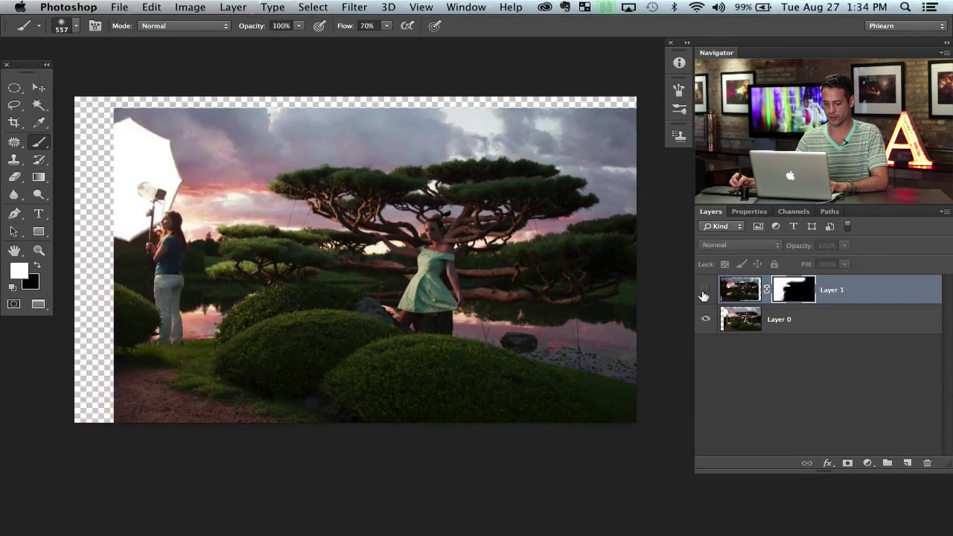
Add a Curves adjustment layer directly above Layer 1 and return to the layer list
{"action": "left_click", "coordinate": [867, 463]}
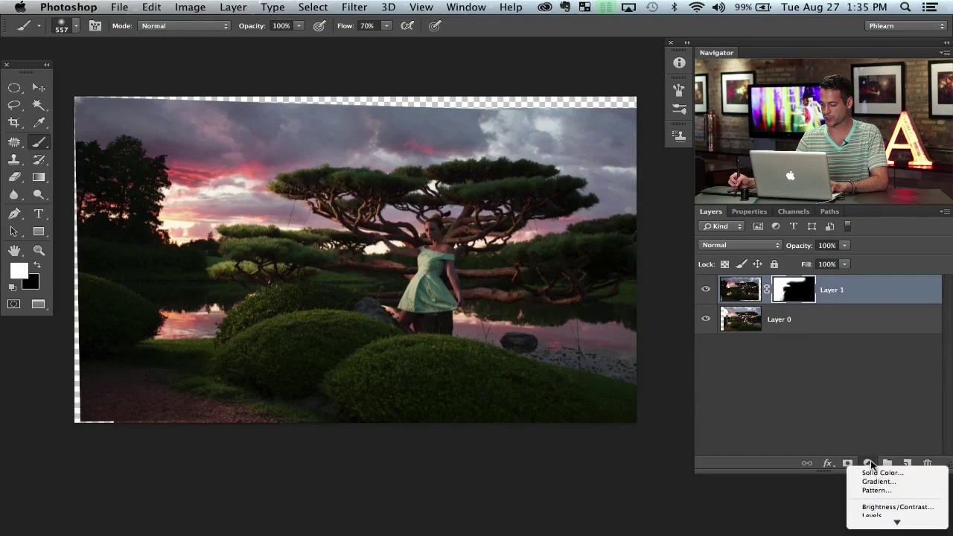
{"action": "left_click", "coordinate": [874, 472]}
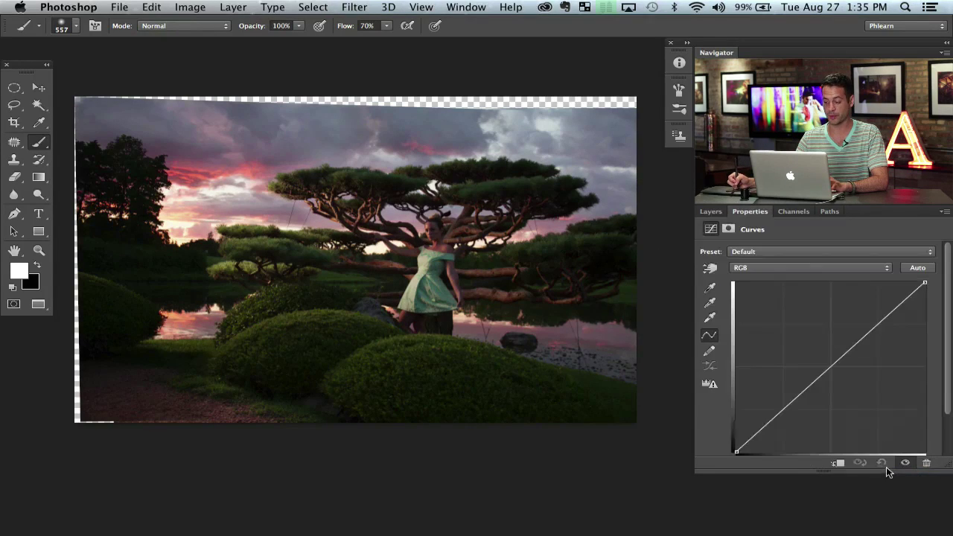
{"action": "left_click", "coordinate": [711, 212]}
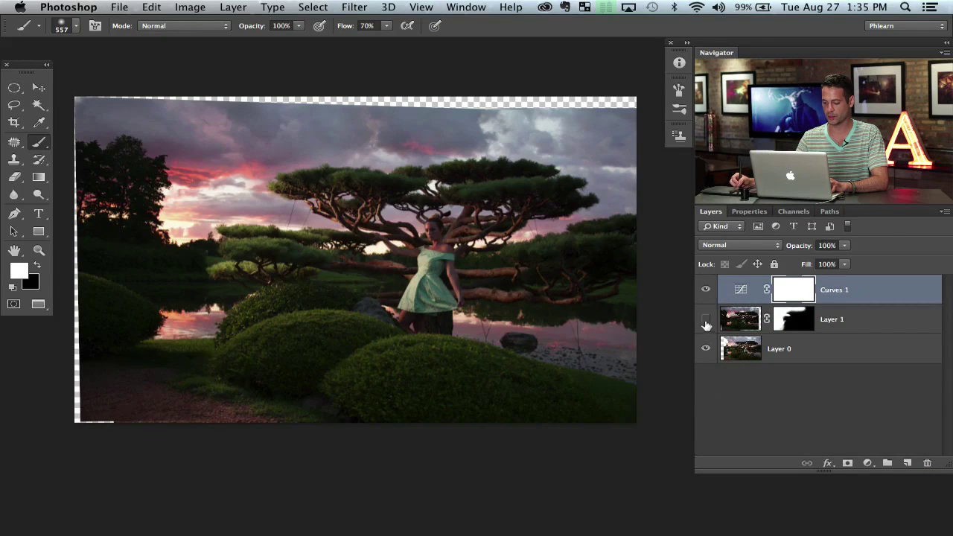
Toggle Layer 1's visibility repeatedly to compare its brightness with Layer 0 underneath
{"action": "left_click", "coordinate": [705, 320]}
{"action": "left_click", "coordinate": [705, 320]}
{"action": "left_click", "coordinate": [705, 320]}
{"action": "left_click", "coordinate": [706, 320]}
{"action": "left_click", "coordinate": [706, 320]}
{"action": "left_click", "coordinate": [705, 320]}
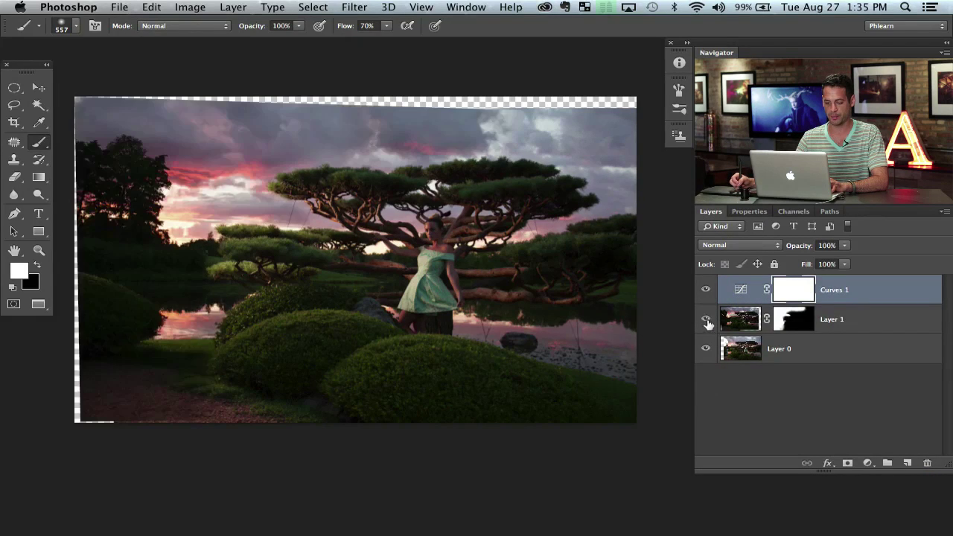
Clip the Curves 1 adjustment to Layer 1 and raise the midpoint of its RGB curve to brighten that photo
{"action": "right_click", "coordinate": [878, 295]}
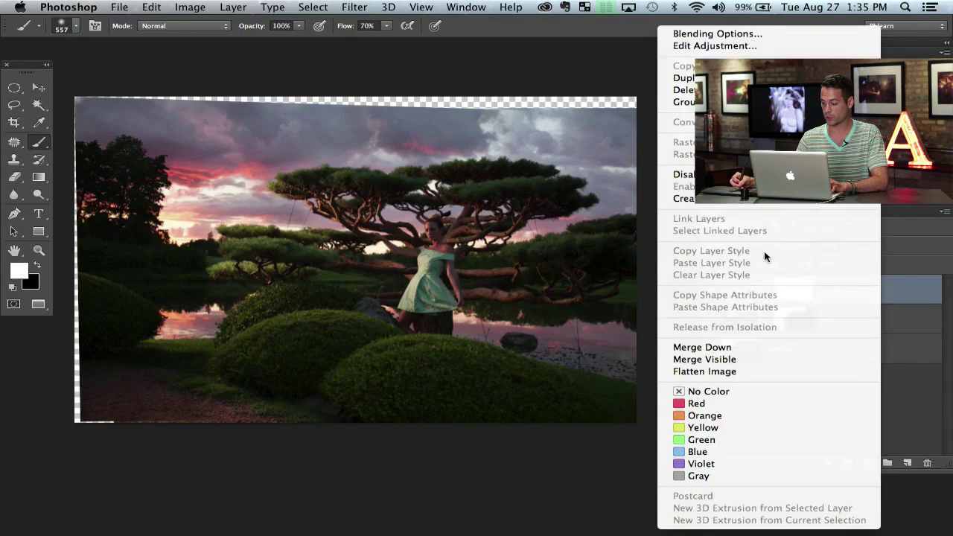
{"action": "left_click", "coordinate": [755, 199]}
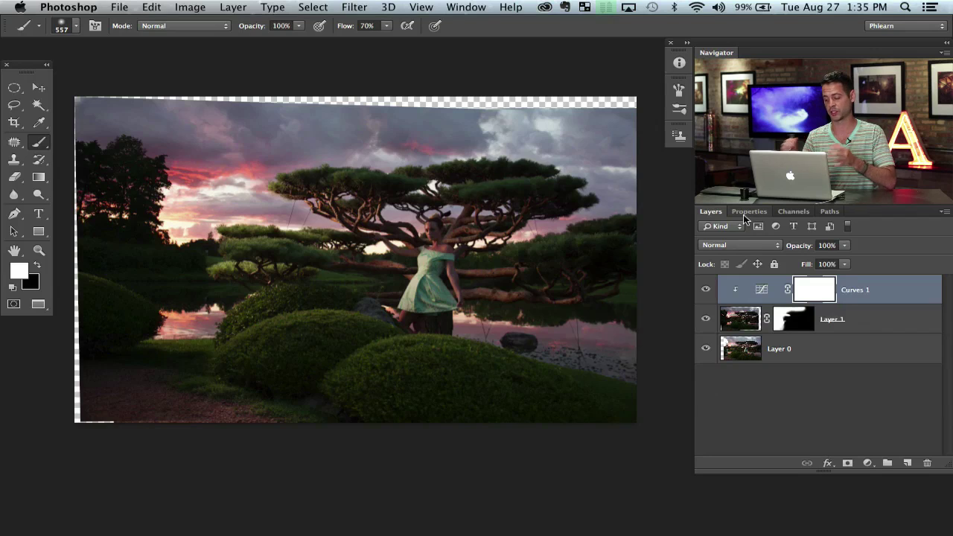
{"action": "double_click", "coordinate": [761, 292]}
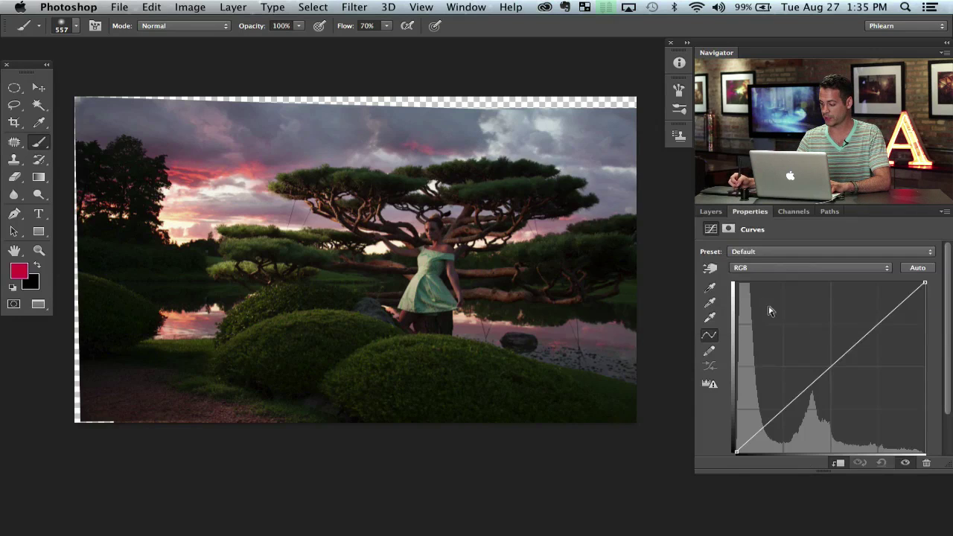
{"action": "left_click_drag", "start_coordinate": [836, 359], "coordinate": [819, 350]}
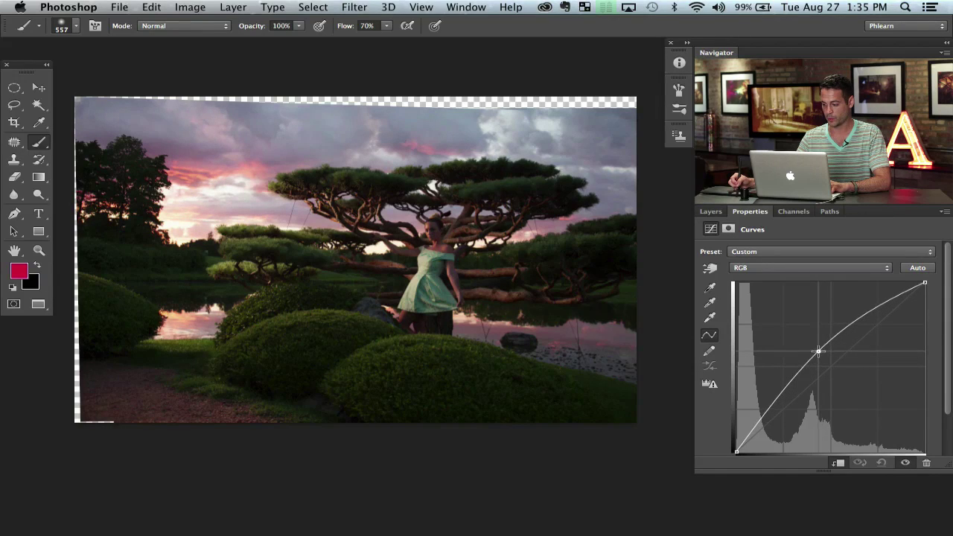
Toggle Curves 1's visibility to check how the brightening affects the whole image
{"action": "left_click", "coordinate": [711, 212]}
{"action": "left_click", "coordinate": [708, 292]}
{"action": "left_click", "coordinate": [708, 292]}
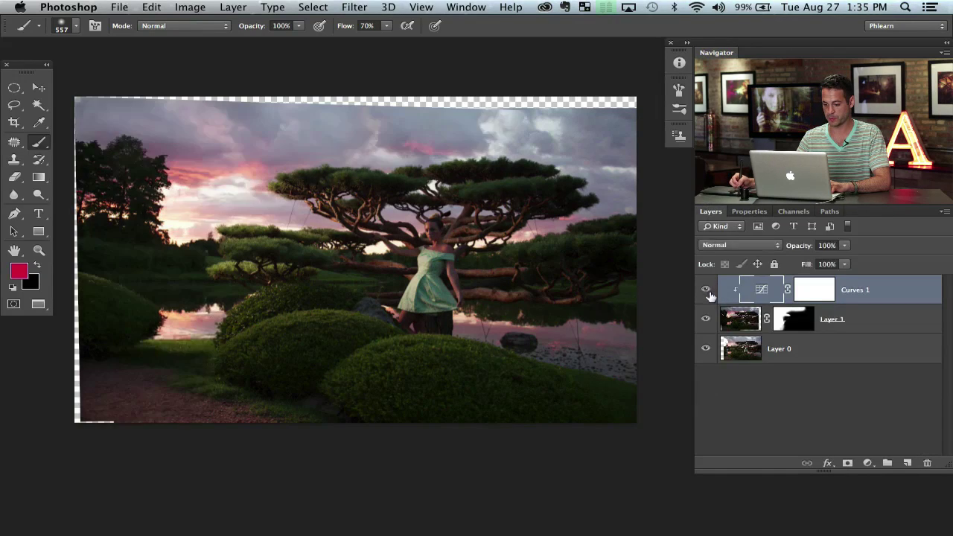
{"action": "left_click", "coordinate": [708, 292]}
{"action": "left_click", "coordinate": [709, 292]}
{"action": "left_click", "coordinate": [709, 294]}
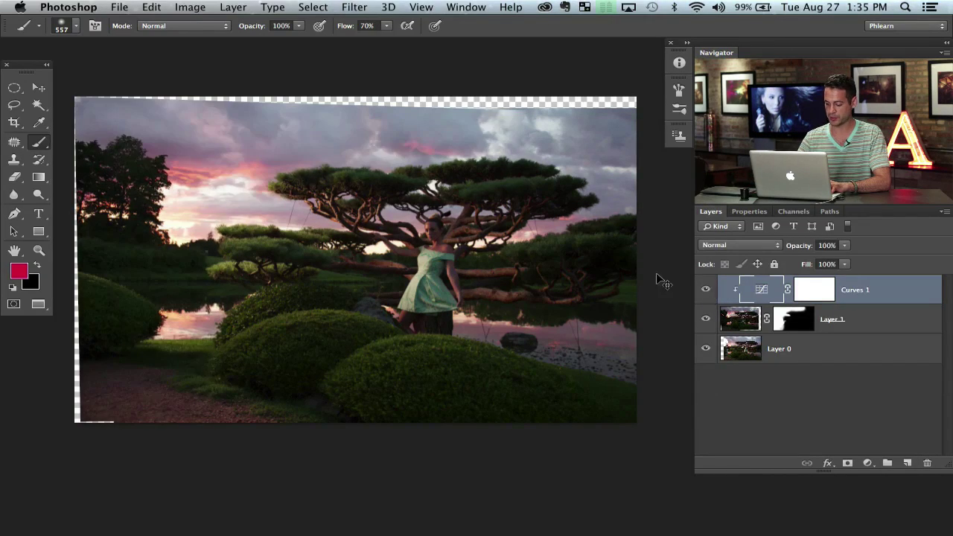
Examine the sky and pine branches up close with Curves 1 switched on and off to judge the blend
{"action": "key", "text": "super+equal"}
{"action": "key", "text": "super+equal"}
{"action": "key", "text": "super+equal"}
{"action": "mouse_move", "coordinate": [233, 150]}
{"action": "left_mouse_down"}
{"action": "mouse_move", "coordinate": [442, 346]}
{"action": "mouse_move", "coordinate": [646, 336]}
{"action": "left_mouse_up"}
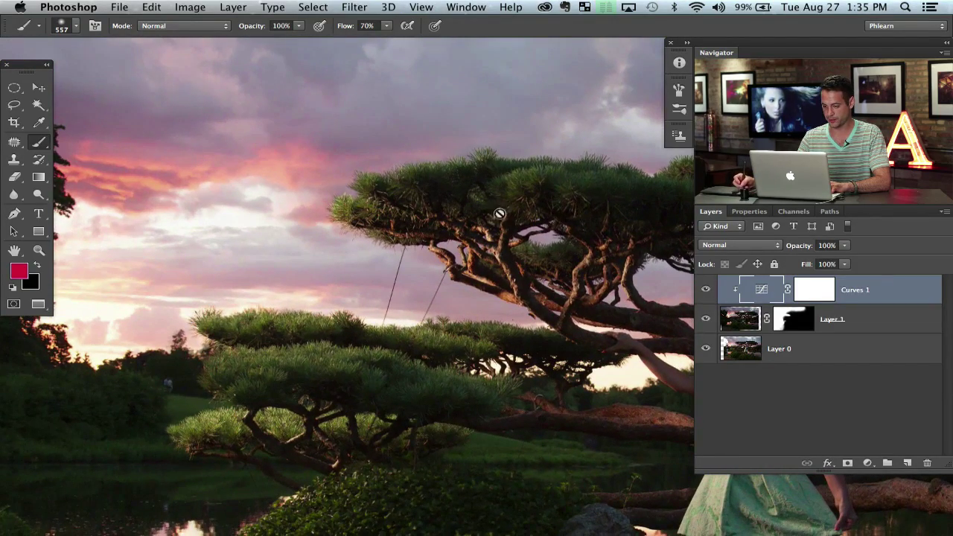
{"action": "left_click", "coordinate": [708, 294]}
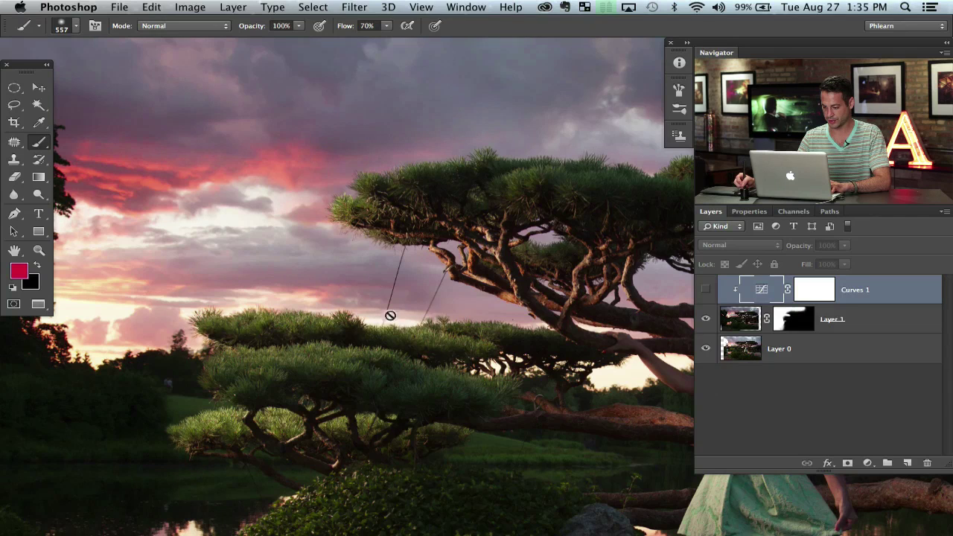
{"action": "left_click", "coordinate": [705, 292]}
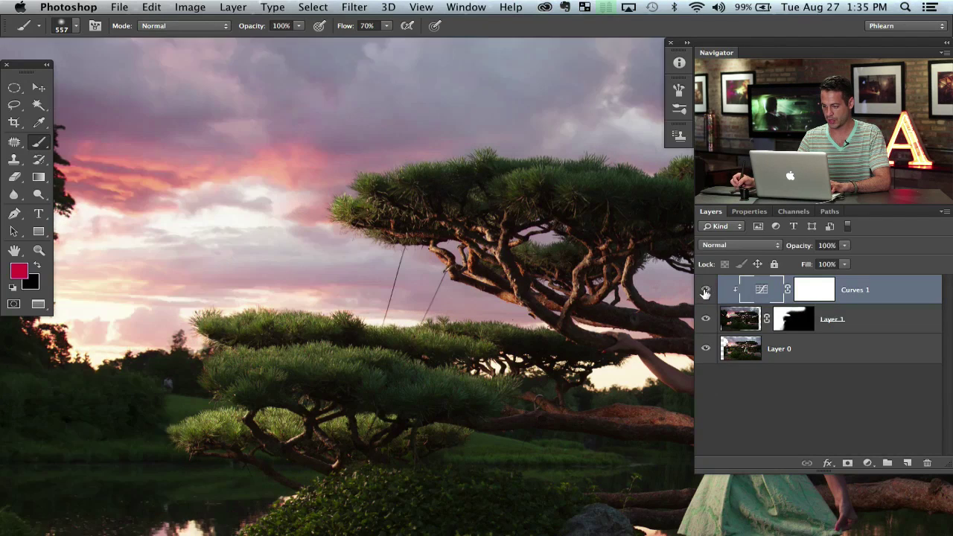
{"action": "left_click", "coordinate": [706, 291]}
{"action": "left_click", "coordinate": [707, 293]}
{"action": "left_click", "coordinate": [707, 294]}
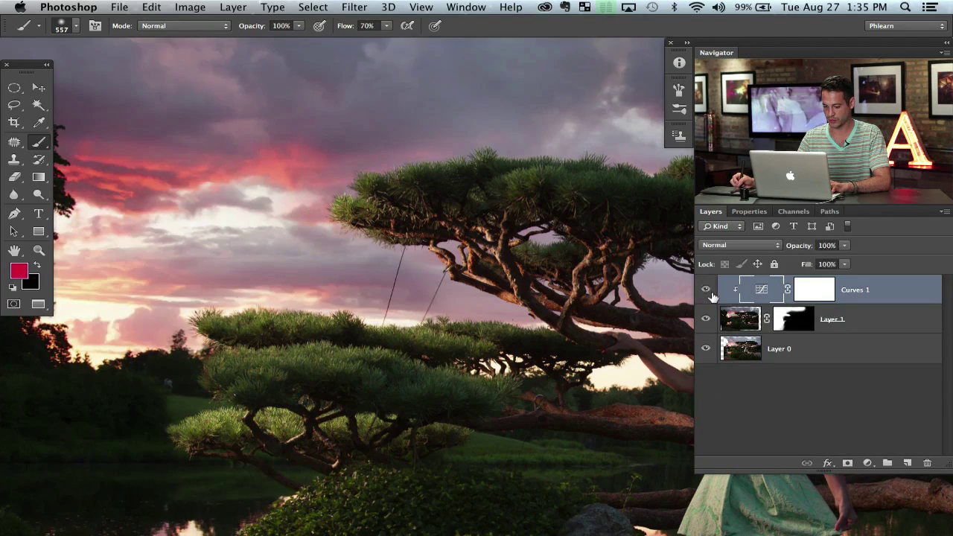
{"action": "left_click", "coordinate": [708, 295]}
{"action": "left_click", "coordinate": [707, 294]}
Compare the full image with and without Curves 1, leaving the adjustment visible
{"action": "key", "text": "super+0"}
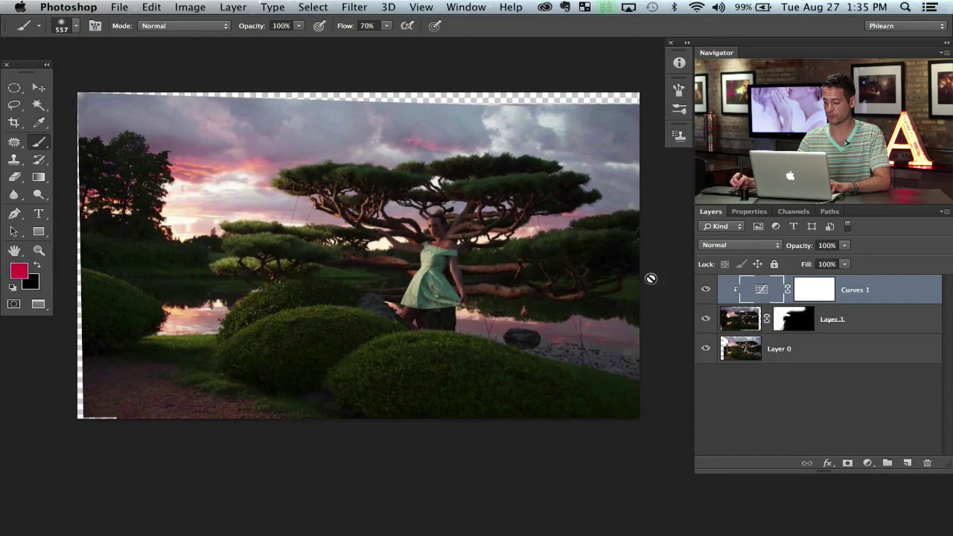
{"action": "left_click", "coordinate": [706, 294]}
{"action": "left_click", "coordinate": [705, 294]}
{"action": "left_click", "coordinate": [706, 294]}
{"action": "left_click", "coordinate": [706, 294]}
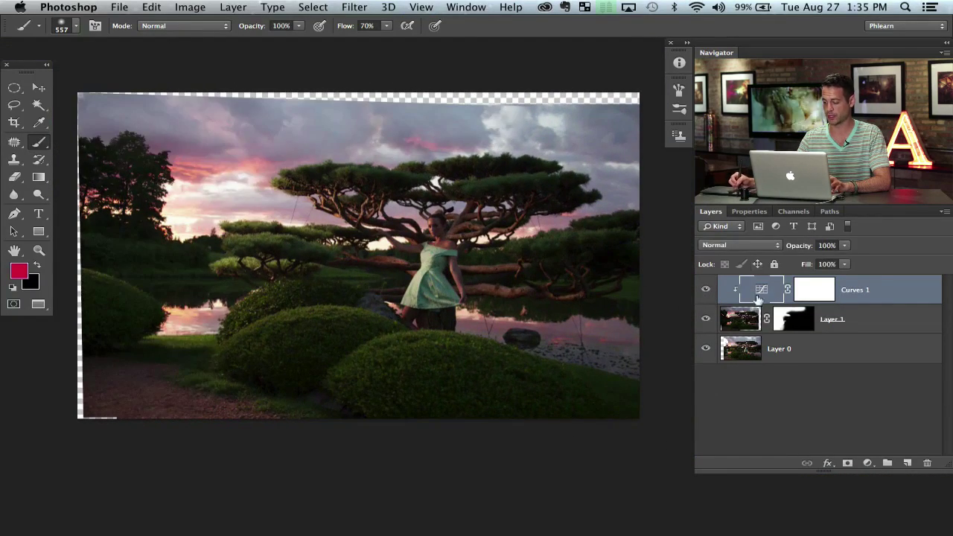
Group Curves 1 with Layer 1 and toggle the group's visibility to check the composite
{"action": "left_click", "coordinate": [876, 319], "text": "shift"}
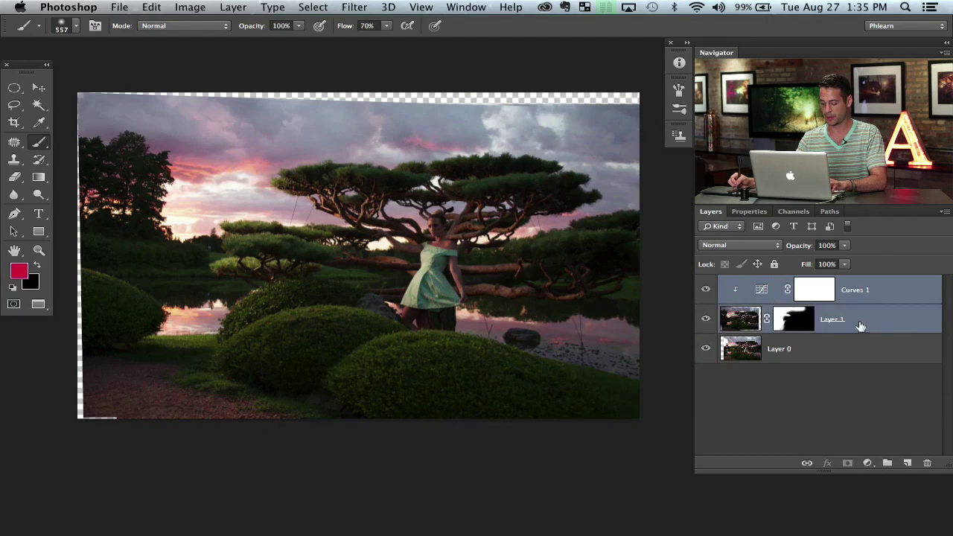
{"action": "key", "text": "super+g"}
{"action": "left_click", "coordinate": [705, 283]}
{"action": "left_click", "coordinate": [706, 285]}
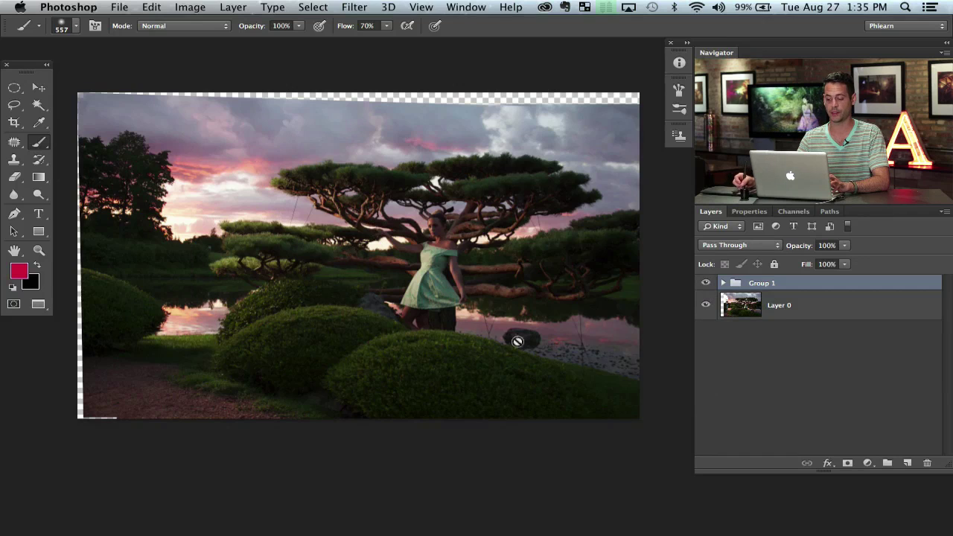
Crop the canvas slightly inward on all sides to remove the transparent edges, keeping the cropped pixels
{"action": "key", "text": "c"}
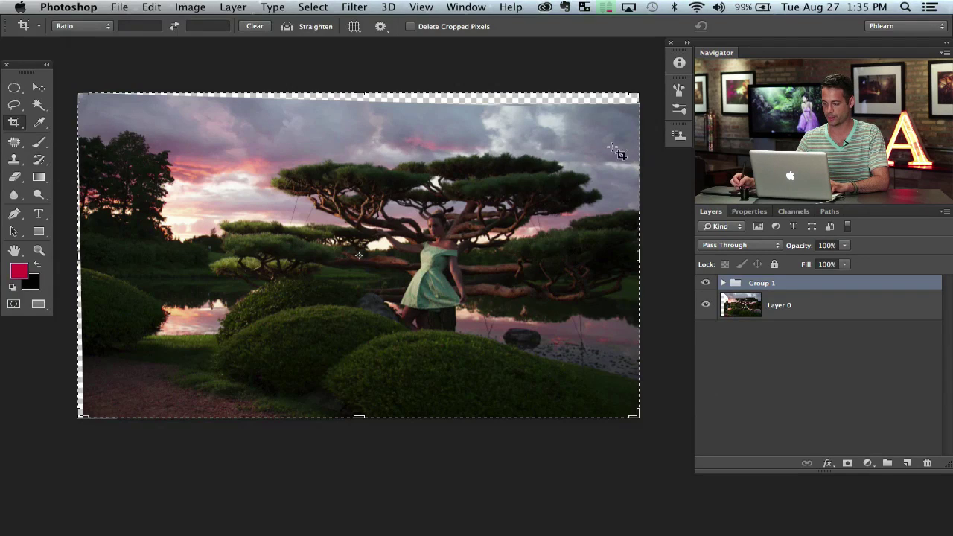
{"action": "left_click_drag", "start_coordinate": [644, 107], "coordinate": [636, 101]}
{"action": "left_click_drag", "start_coordinate": [82, 256], "coordinate": [84, 254]}
{"action": "left_click_drag", "start_coordinate": [378, 411], "coordinate": [365, 404]}
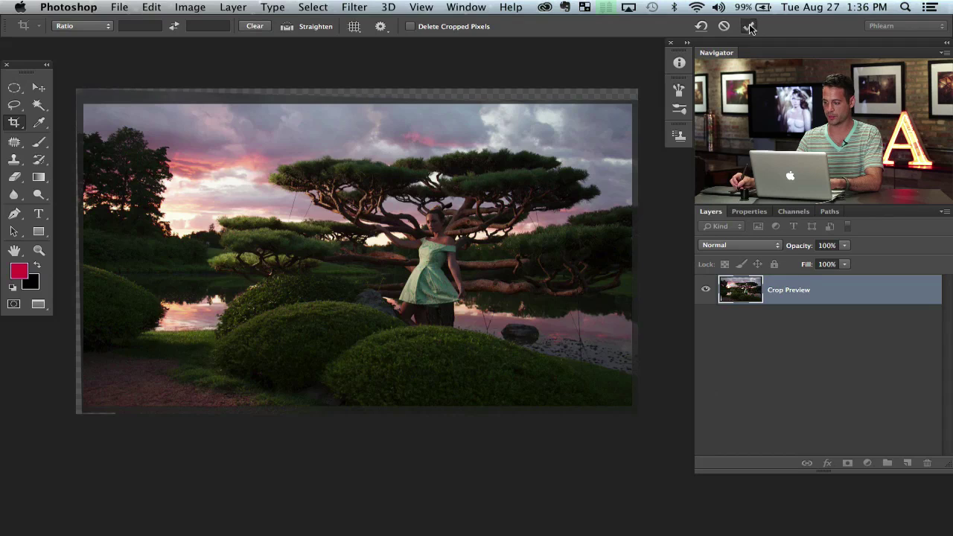
{"action": "key", "text": "Return"}
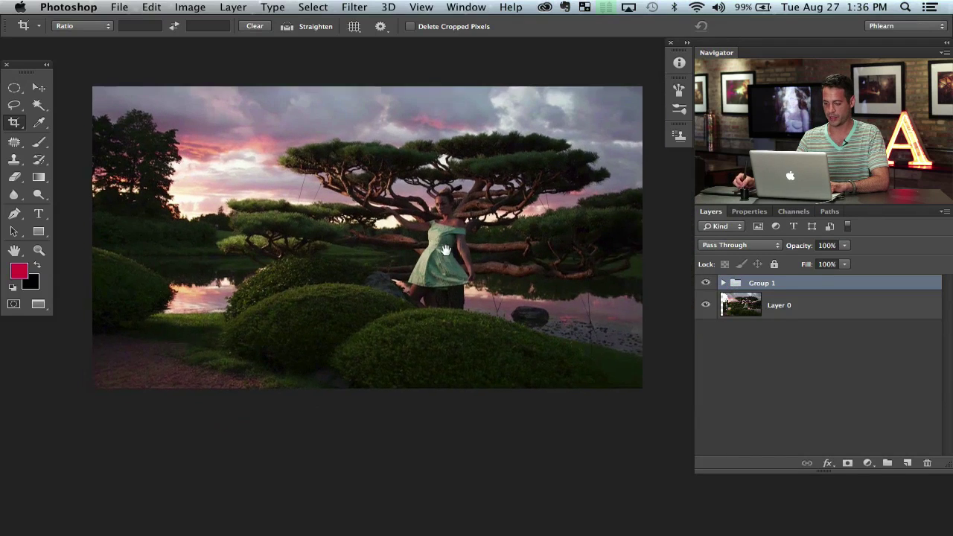
Toggle the visibility of Group 1 to compare the cropped composite with the original softbox shot
{"action": "left_click", "coordinate": [704, 297]}
{"action": "left_click_drag", "start_coordinate": [708, 305], "coordinate": [706, 288]}
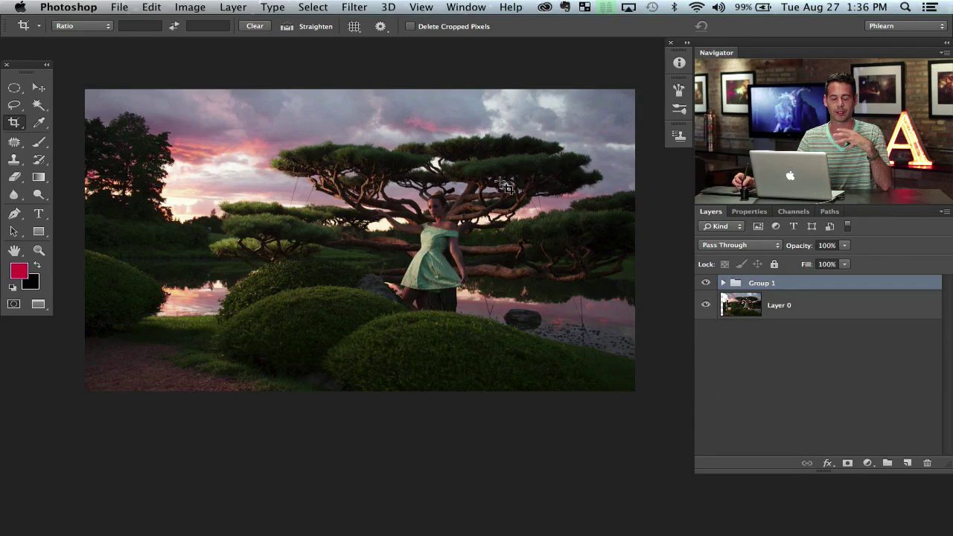
{"action": "left_click", "coordinate": [704, 284]}
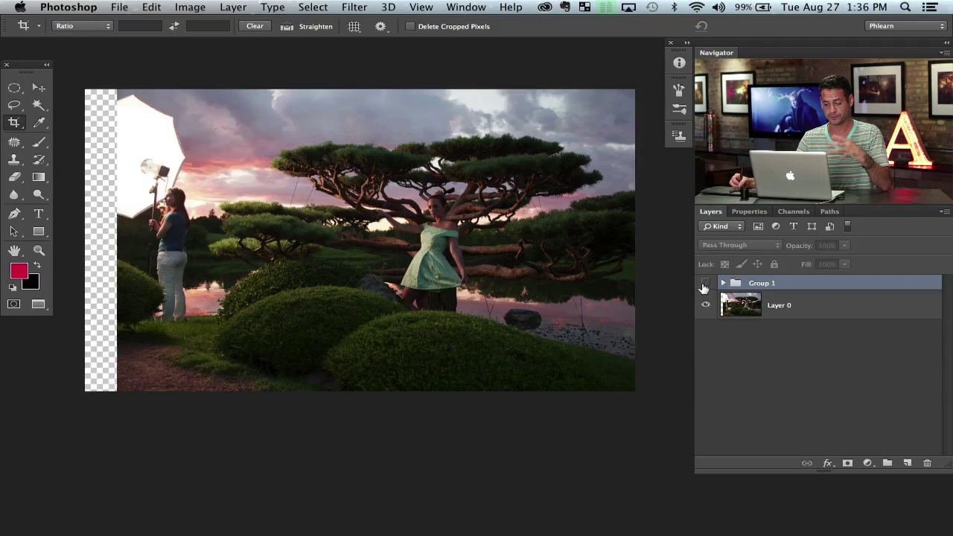
{"action": "left_click", "coordinate": [704, 284]}
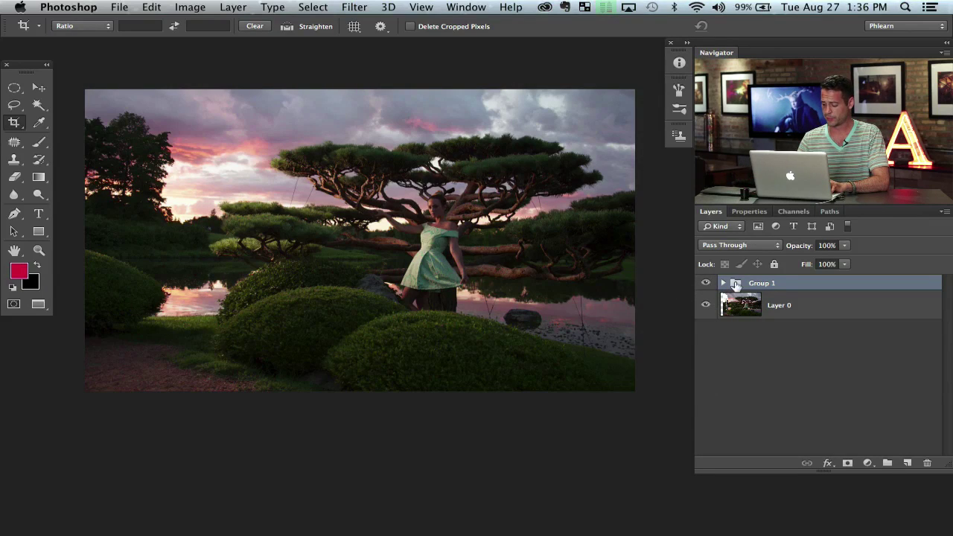
Examine the woman and the support wires hanging from the pine branches on both sides of her up close
{"action": "key", "text": "super+equal"}
{"action": "key", "text": "super+equal"}
{"action": "key", "text": "super+equal"}
{"action": "key", "text": "super+equal"}
{"action": "key", "text": "super+equal"}
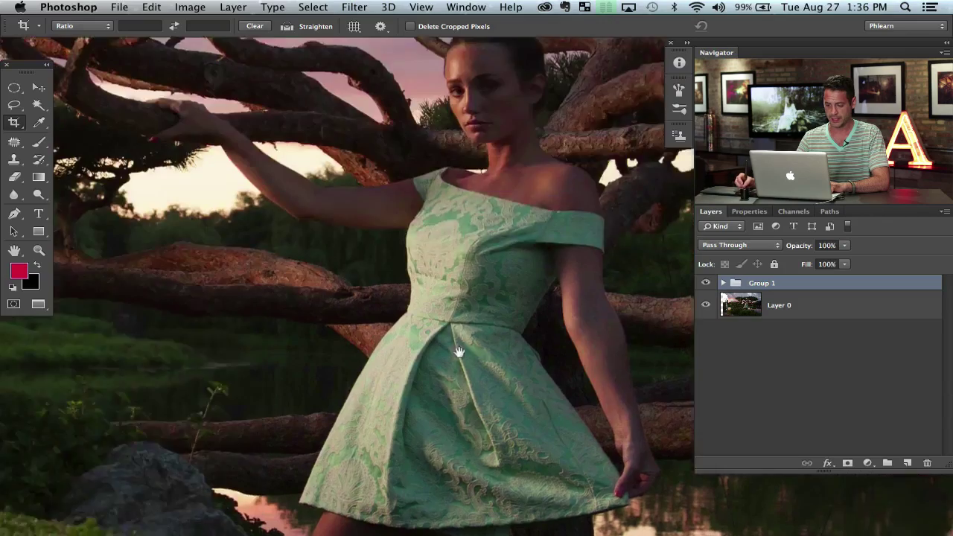
{"action": "left_click_drag", "start_coordinate": [459, 352], "coordinate": [634, 456]}
{"action": "left_click_drag", "start_coordinate": [238, 187], "coordinate": [532, 330]}
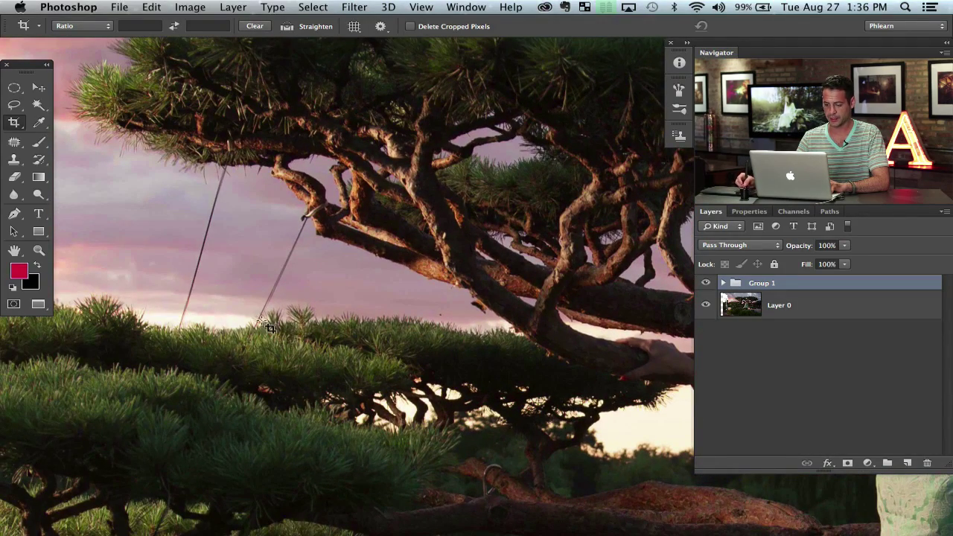
{"action": "left_click_drag", "start_coordinate": [585, 338], "coordinate": [328, 264]}
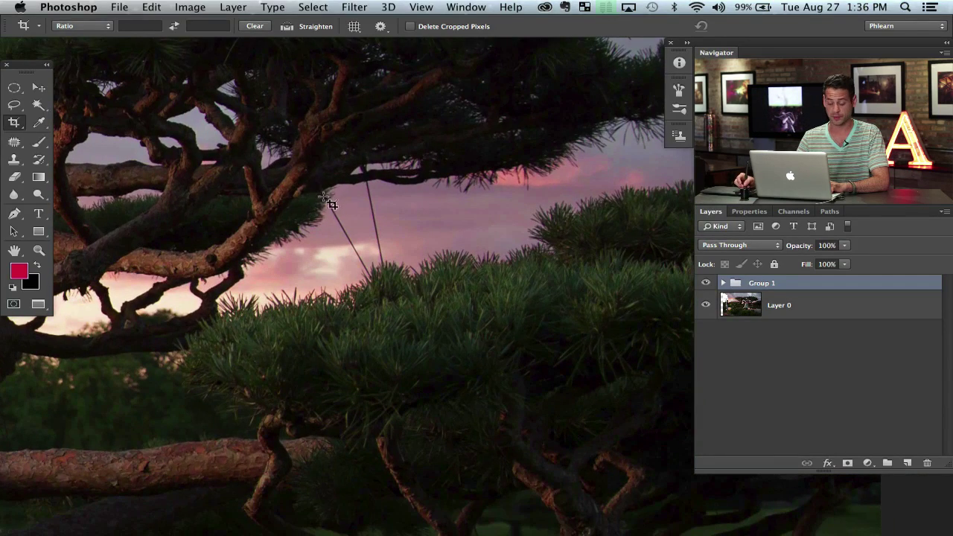
{"action": "key", "text": "b"}
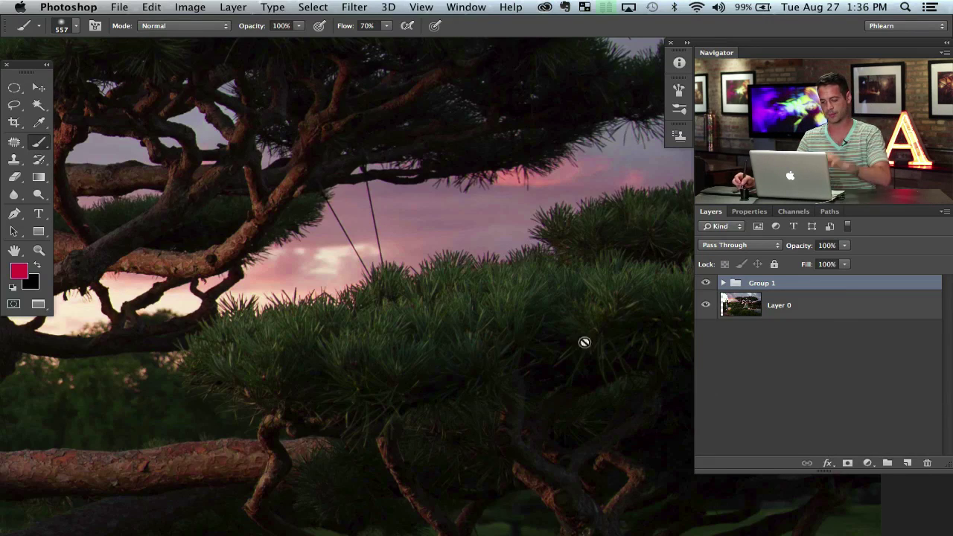
{"action": "left_click_drag", "start_coordinate": [244, 335], "coordinate": [670, 312]}
{"action": "left_click_drag", "start_coordinate": [59, 264], "coordinate": [400, 253]}
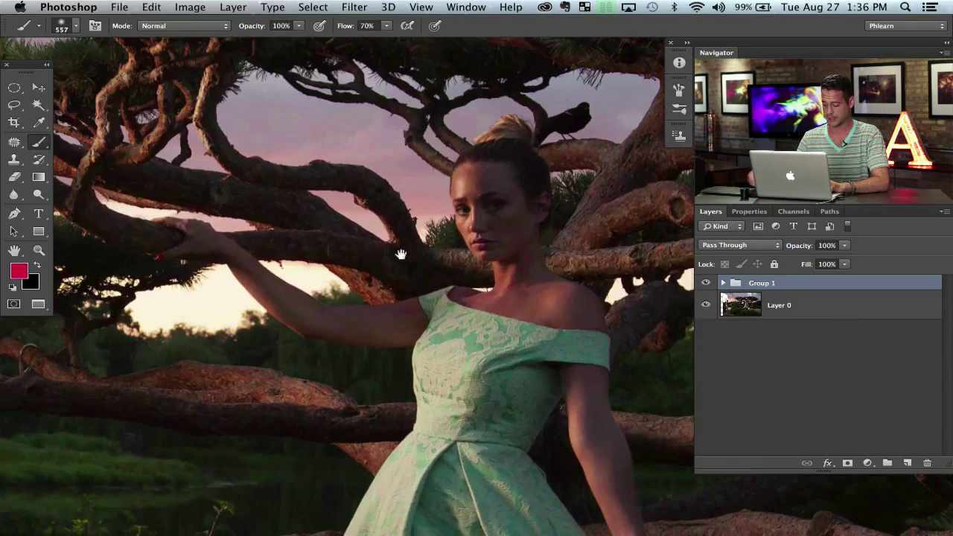
Add a new Curves adjustment layer above Group 1 for the whole image
{"action": "key", "text": "super+minus"}
{"action": "key", "text": "super+minus"}
{"action": "key", "text": "super+minus"}
{"action": "key", "text": "super+minus"}
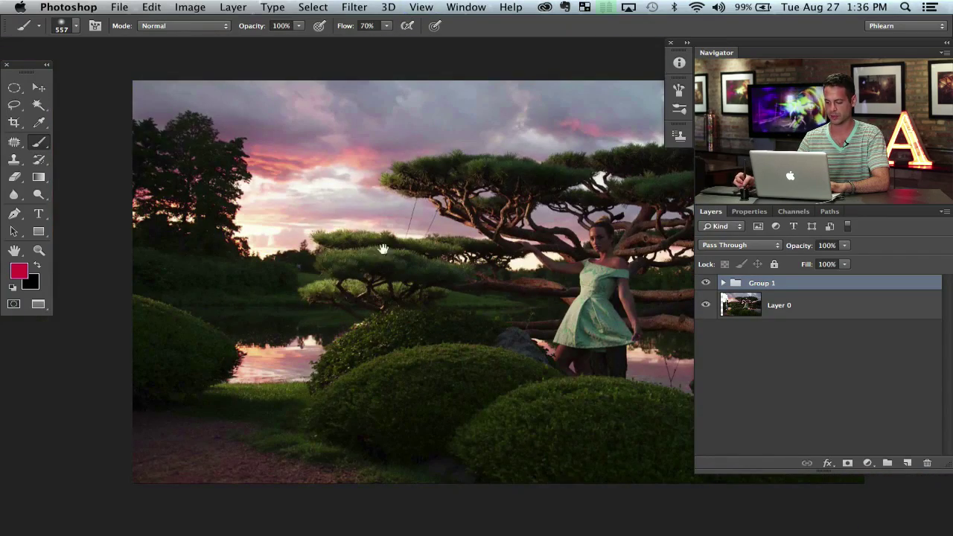
{"action": "scroll", "coordinate": [383, 249], "scroll_direction": "right", "scroll_amount": 5}
{"action": "scroll", "coordinate": [382, 248], "scroll_direction": "down", "scroll_amount": 1}
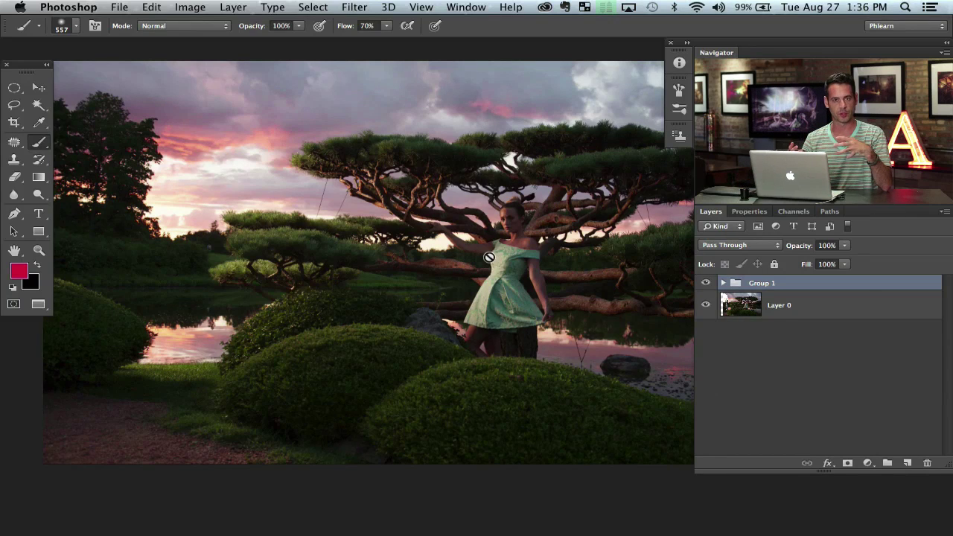
{"action": "left_click", "coordinate": [867, 462]}
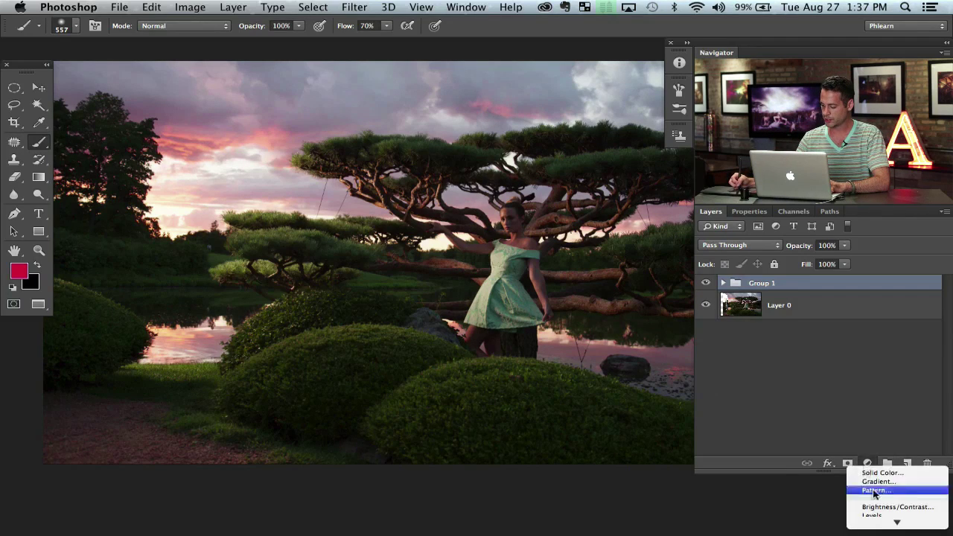
{"action": "left_click", "coordinate": [867, 462]}
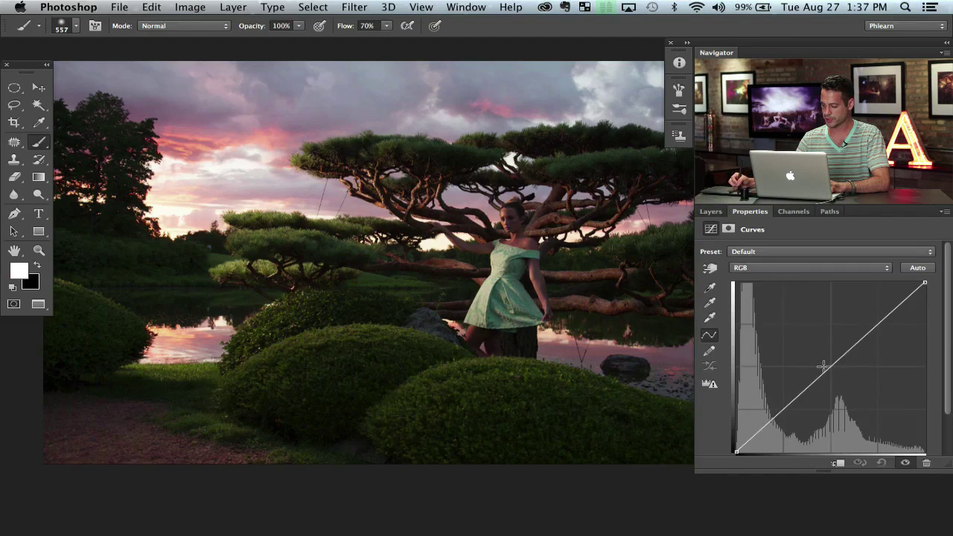
Raise the midtones of the RGB curve to brighten the image and pull the Blue curve's midpoint down slightly
{"action": "left_click_drag", "start_coordinate": [824, 371], "coordinate": [810, 359]}
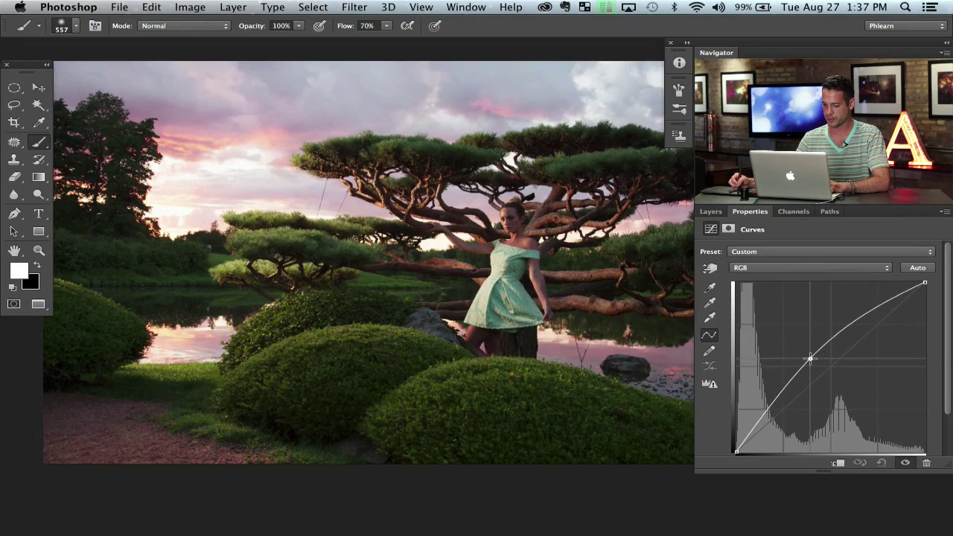
{"action": "left_click", "coordinate": [762, 268]}
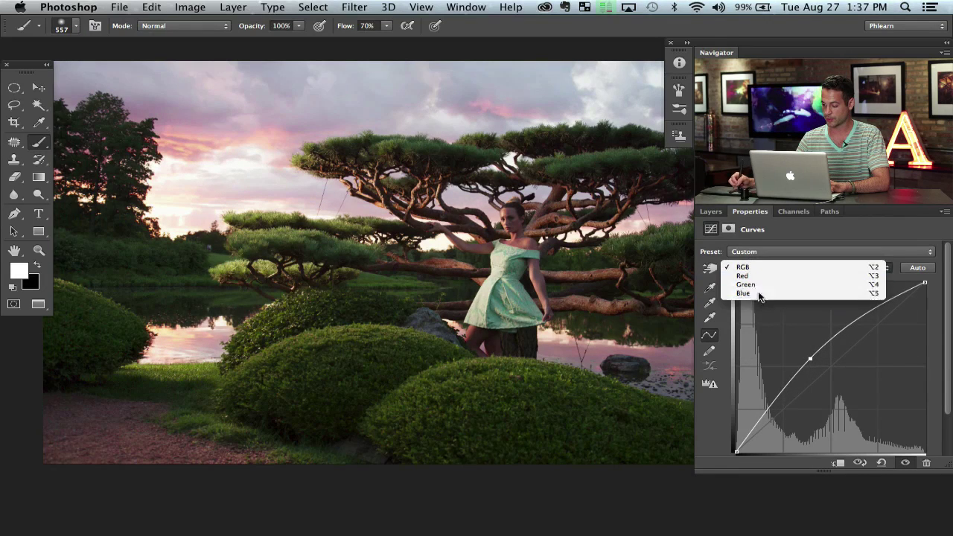
{"action": "left_click", "coordinate": [759, 294]}
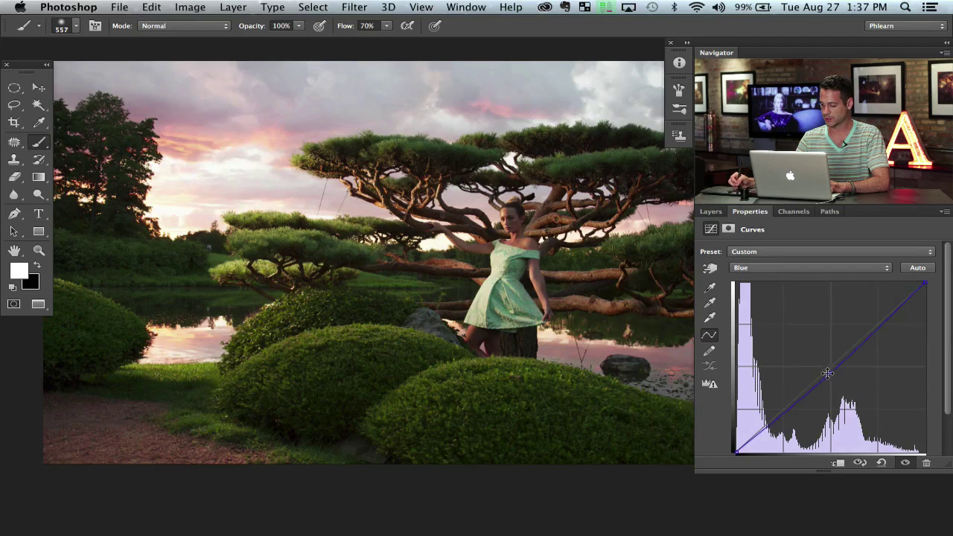
Raise the midpoint of the Red curve very slightly to warm the midtones
{"action": "left_click", "coordinate": [774, 269]}
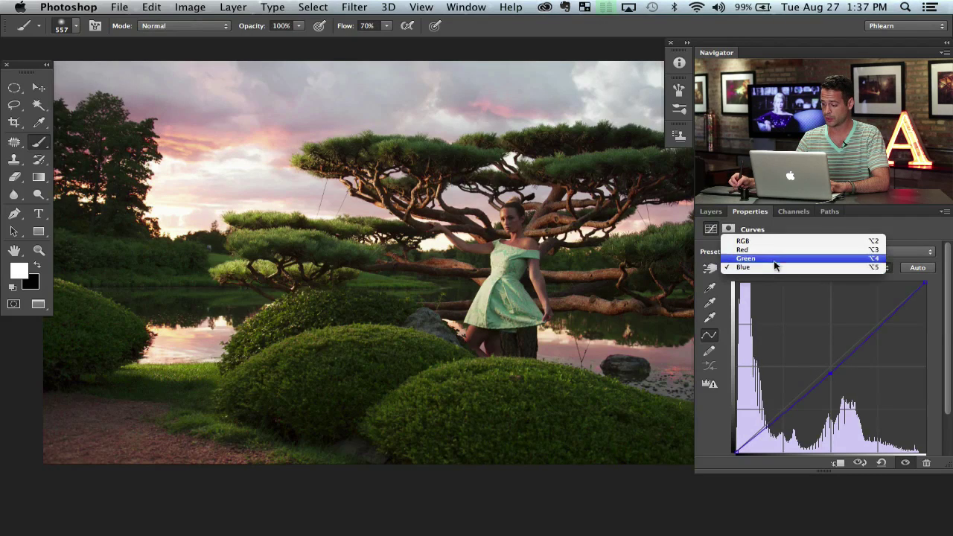
{"action": "left_click", "coordinate": [773, 250]}
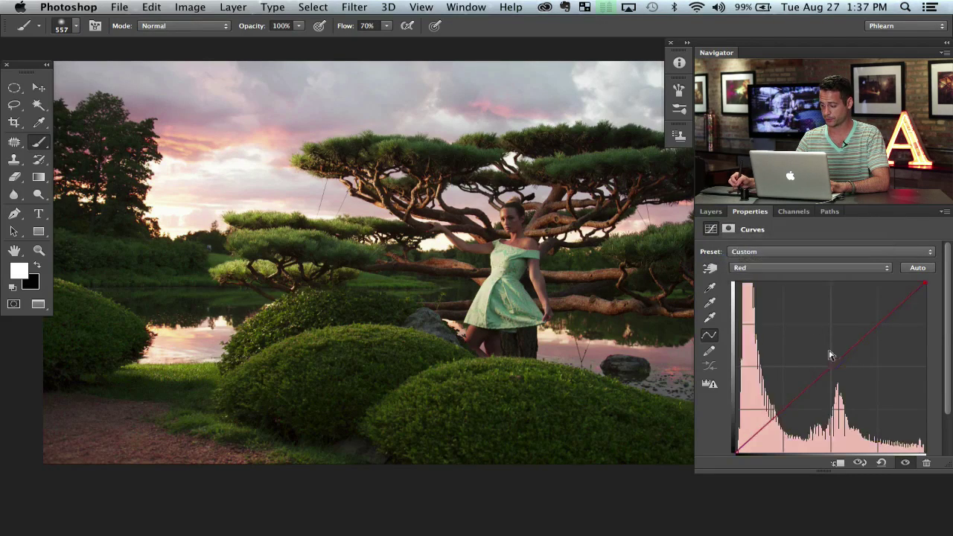
{"action": "left_click_drag", "start_coordinate": [829, 367], "coordinate": [829, 365]}
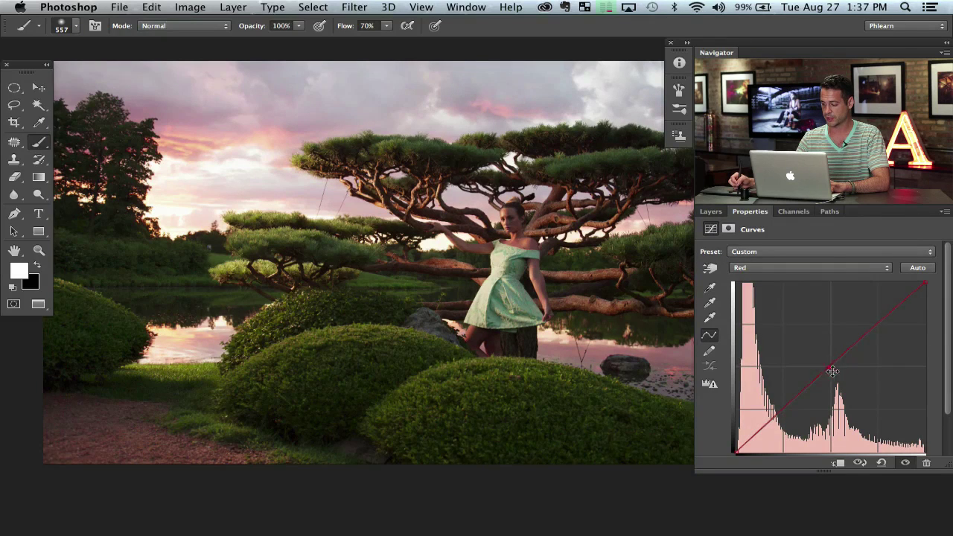
Toggle the visibility of the Curves 2 layer to compare the image with and without the brightening
{"action": "left_click", "coordinate": [710, 212]}
{"action": "left_click", "coordinate": [706, 289]}
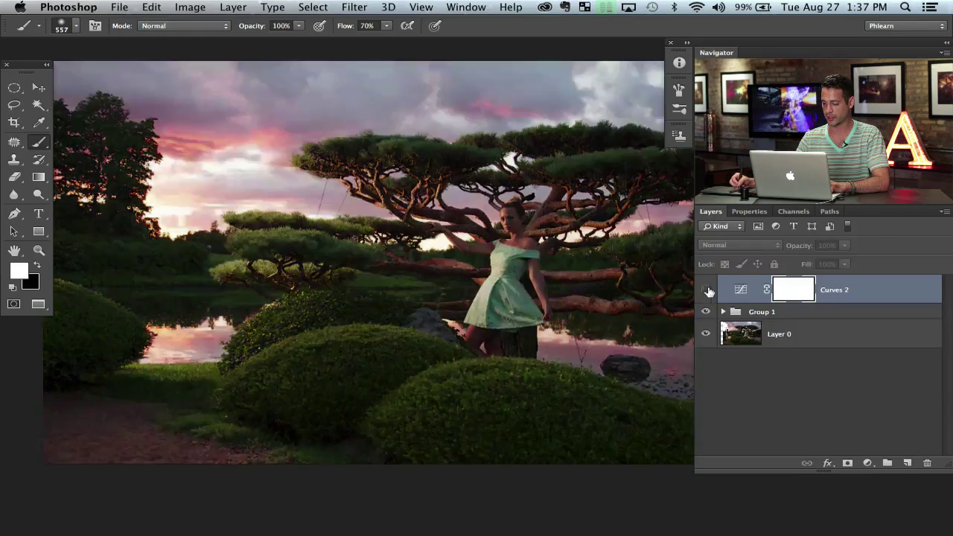
{"action": "left_click", "coordinate": [706, 290]}
{"action": "left_click", "coordinate": [706, 290]}
{"action": "left_click", "coordinate": [705, 290]}
{"action": "left_click", "coordinate": [705, 289]}
{"action": "left_click", "coordinate": [706, 290]}
{"action": "left_click", "coordinate": [706, 289]}
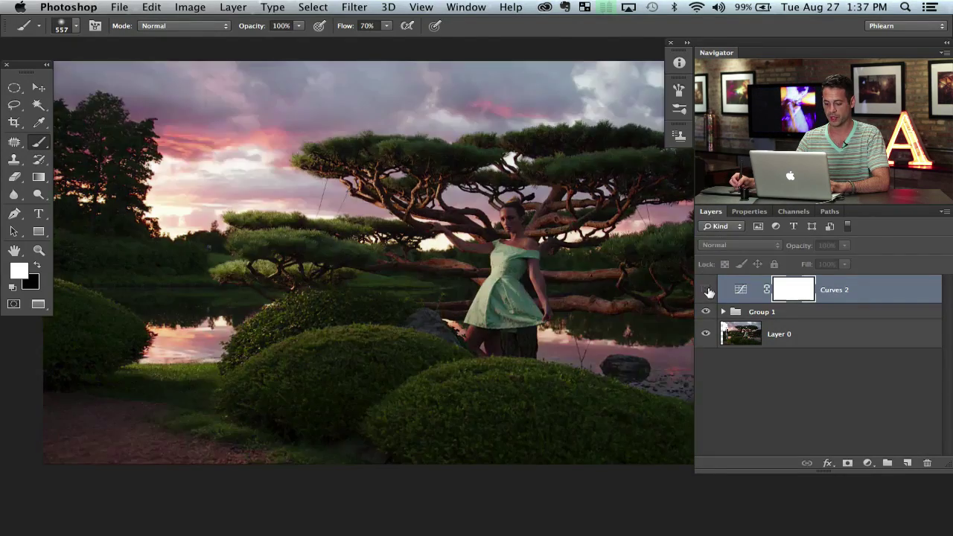
{"action": "left_click", "coordinate": [706, 289]}
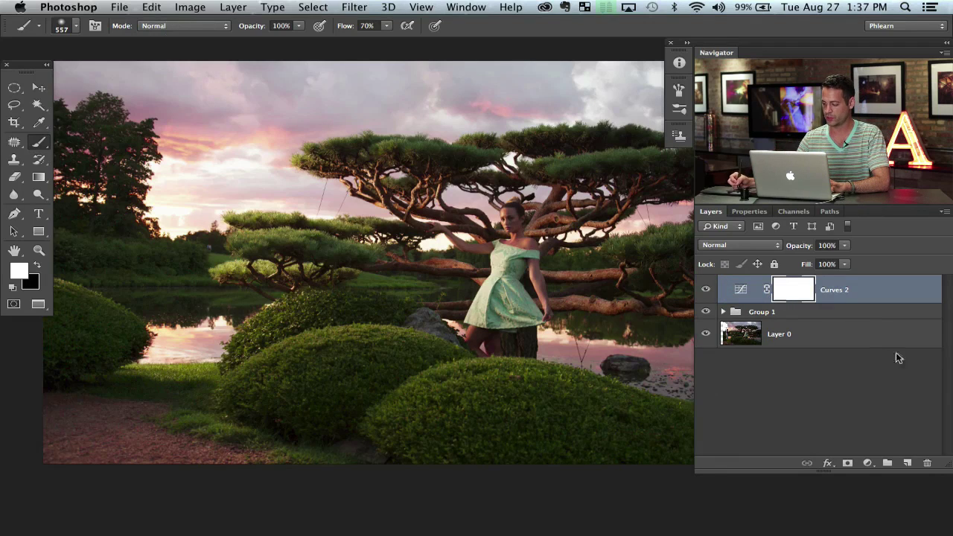
Apply the inverted merged RGB image to the Curves 2 mask with Multiply blending at 100% opacity
{"action": "left_click", "coordinate": [187, 5]}
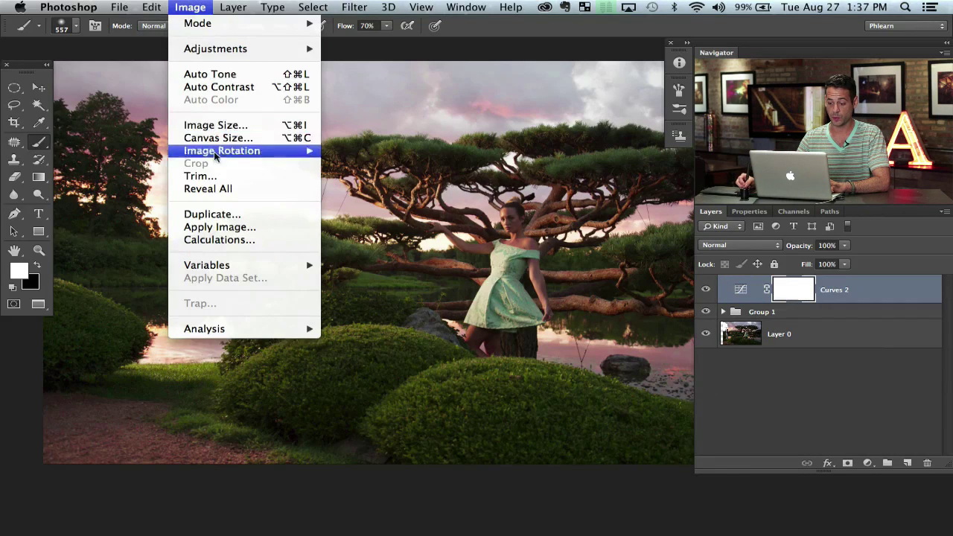
{"action": "left_click", "coordinate": [231, 227]}
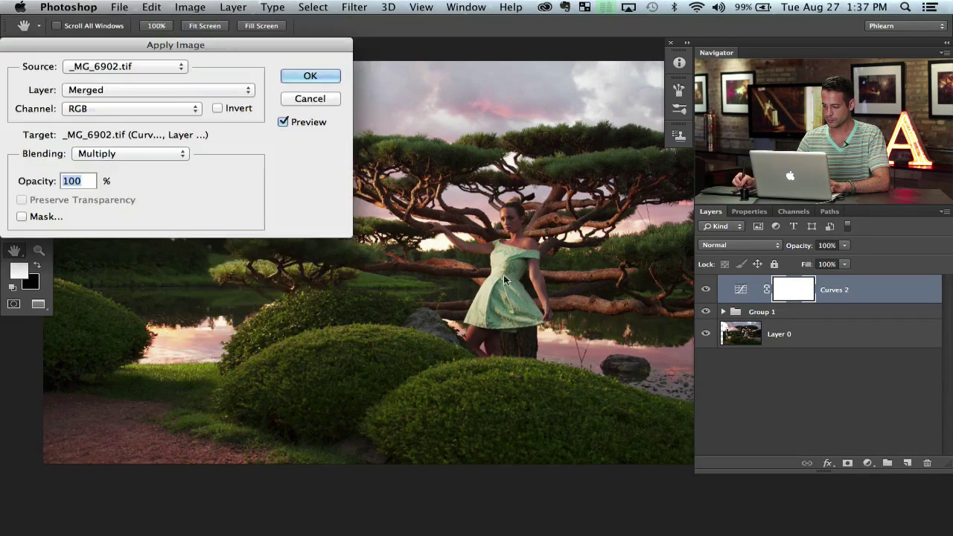
{"action": "left_click", "coordinate": [230, 110]}
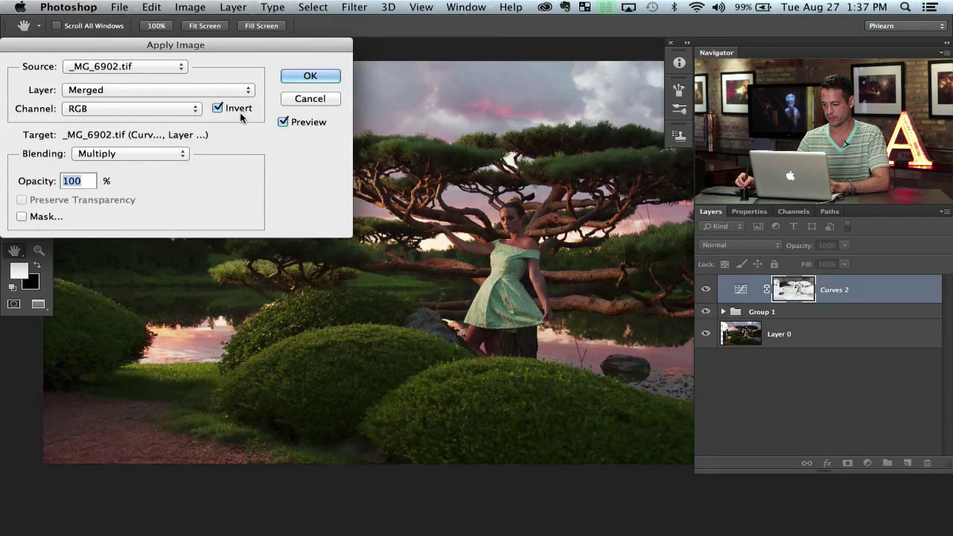
{"action": "left_click", "coordinate": [329, 78]}
{"action": "key", "text": "b"}
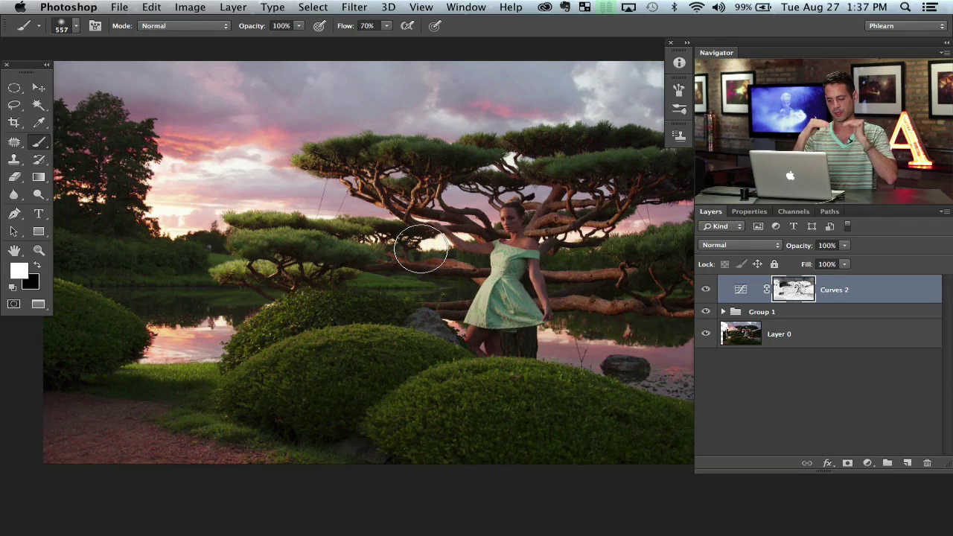
Toggle the masked Curves 2 layer repeatedly to compare its effect on the shadows, sky and woman
{"action": "left_click", "coordinate": [704, 290]}
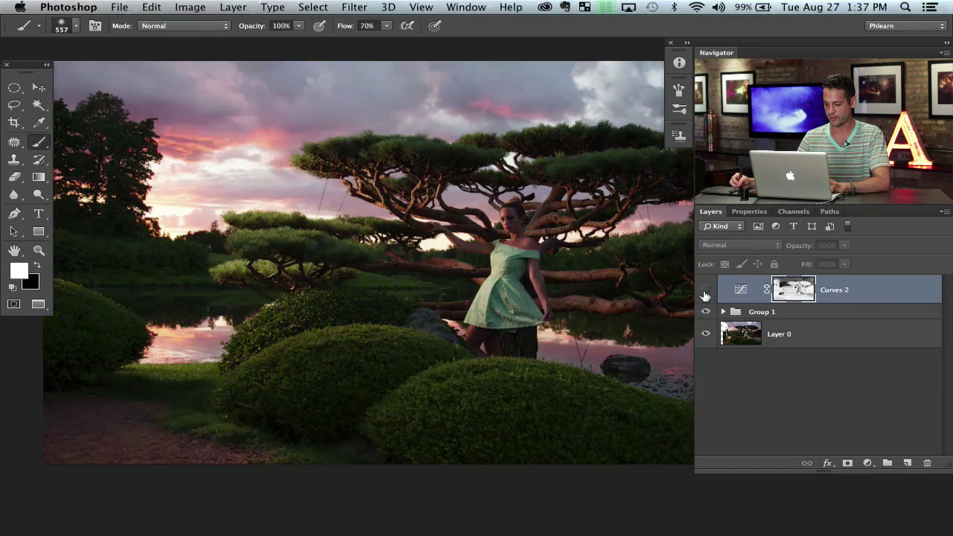
{"action": "left_click", "coordinate": [704, 291]}
{"action": "left_click", "coordinate": [704, 290]}
{"action": "left_click", "coordinate": [704, 290]}
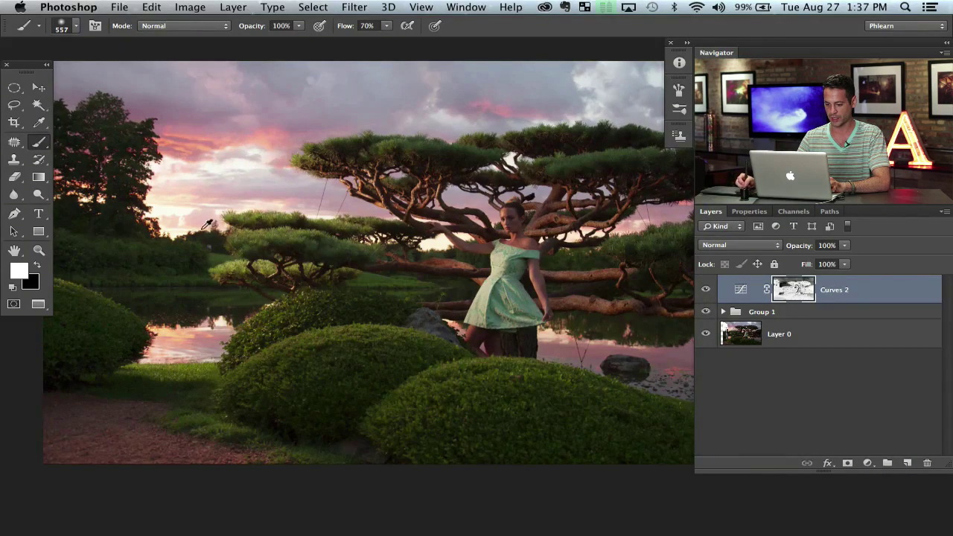
{"action": "left_click", "coordinate": [706, 290]}
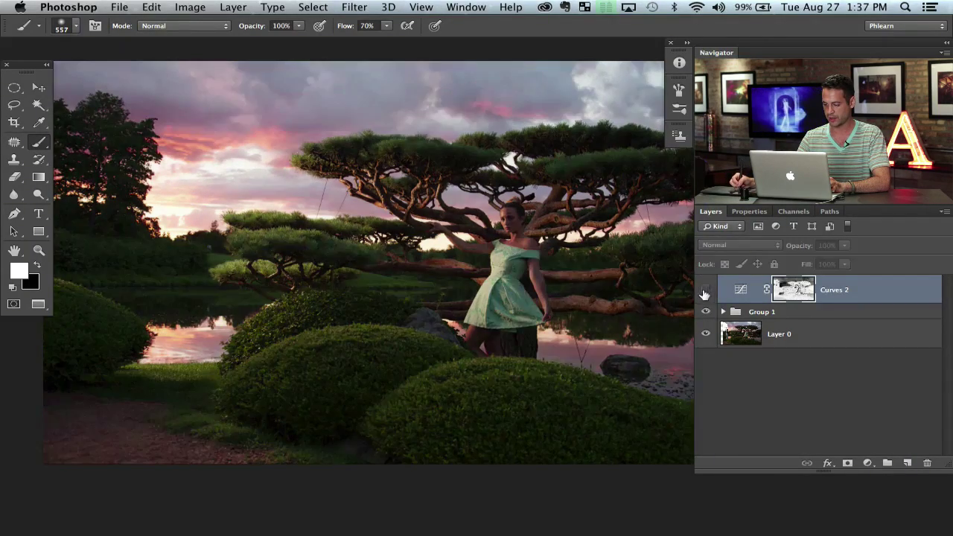
{"action": "left_click", "coordinate": [706, 291]}
{"action": "left_click", "coordinate": [706, 290]}
{"action": "left_click", "coordinate": [705, 291]}
{"action": "left_click", "coordinate": [705, 290]}
{"action": "left_click", "coordinate": [706, 290]}
{"action": "left_click", "coordinate": [704, 296]}
{"action": "left_click", "coordinate": [705, 295]}
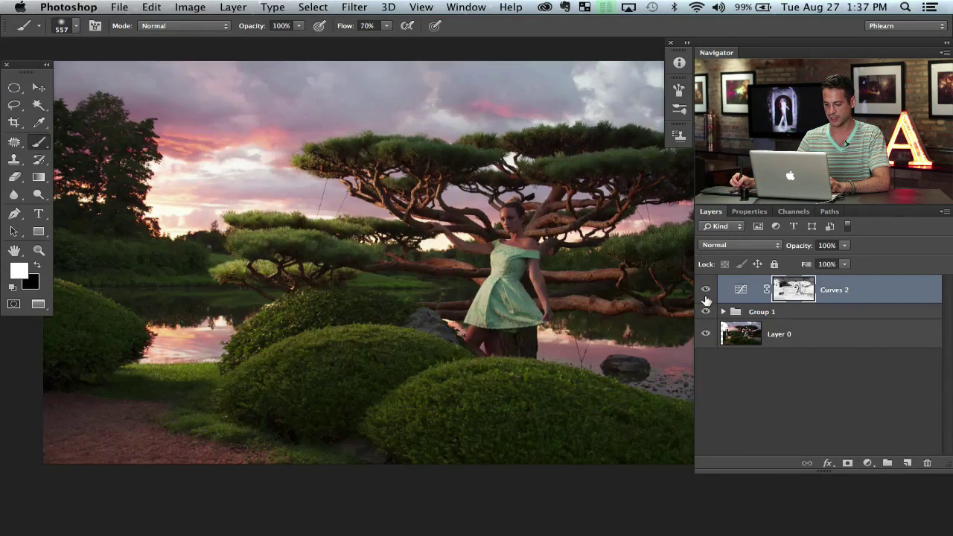
{"action": "left_click", "coordinate": [705, 296]}
{"action": "left_click", "coordinate": [705, 296]}
{"action": "left_click", "coordinate": [704, 296]}
{"action": "left_click", "coordinate": [705, 296]}
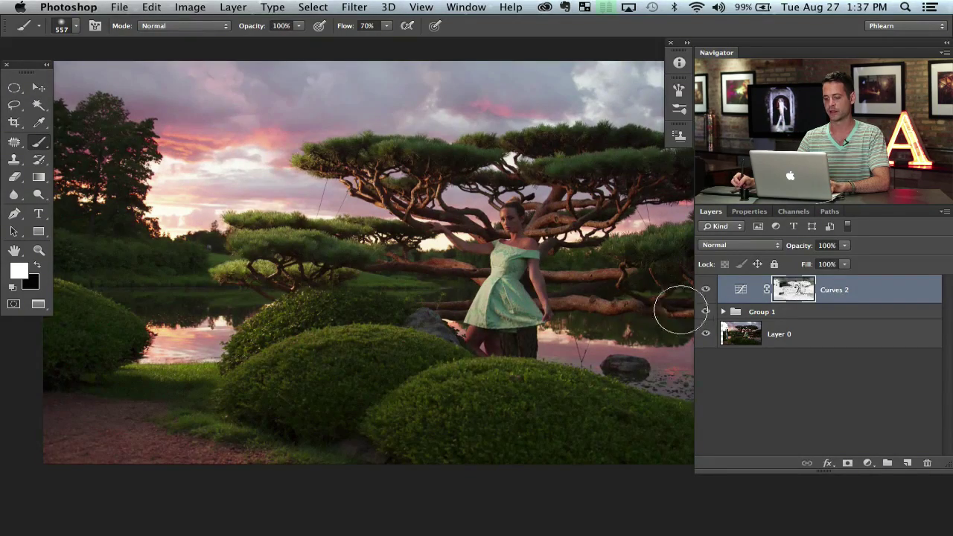
{"action": "mouse_move", "coordinate": [493, 340]}
{"action": "left_mouse_down"}
{"action": "mouse_move", "coordinate": [389, 323]}
{"action": "mouse_move", "coordinate": [481, 333]}
{"action": "left_mouse_up"}
{"action": "left_click", "coordinate": [705, 291]}
{"action": "left_click", "coordinate": [705, 292]}
{"action": "left_click", "coordinate": [706, 292]}
{"action": "left_click", "coordinate": [706, 291]}
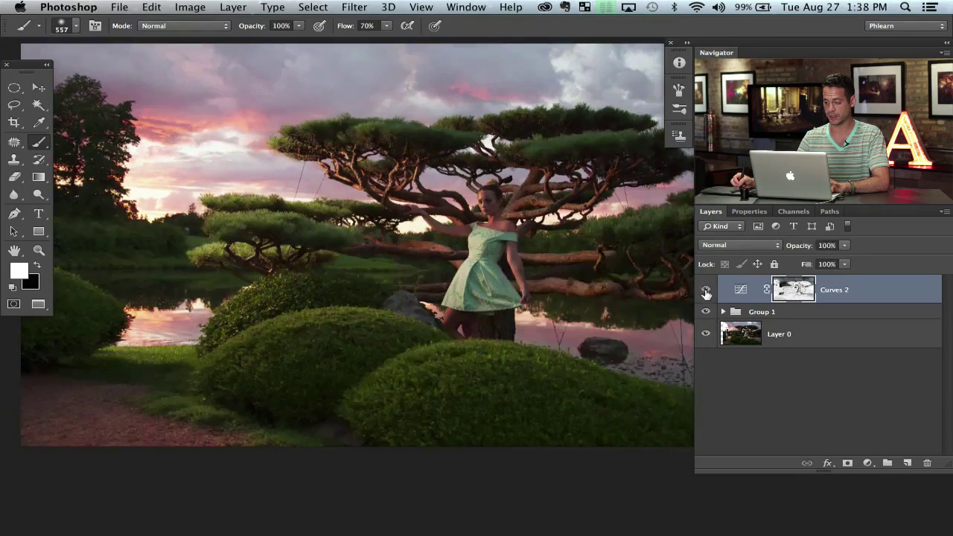
{"action": "left_click", "coordinate": [706, 293]}
{"action": "left_click", "coordinate": [705, 294]}
{"action": "left_click", "coordinate": [705, 295]}
{"action": "left_click", "coordinate": [705, 294]}
{"action": "left_click", "coordinate": [704, 294]}
{"action": "left_click", "coordinate": [705, 293]}
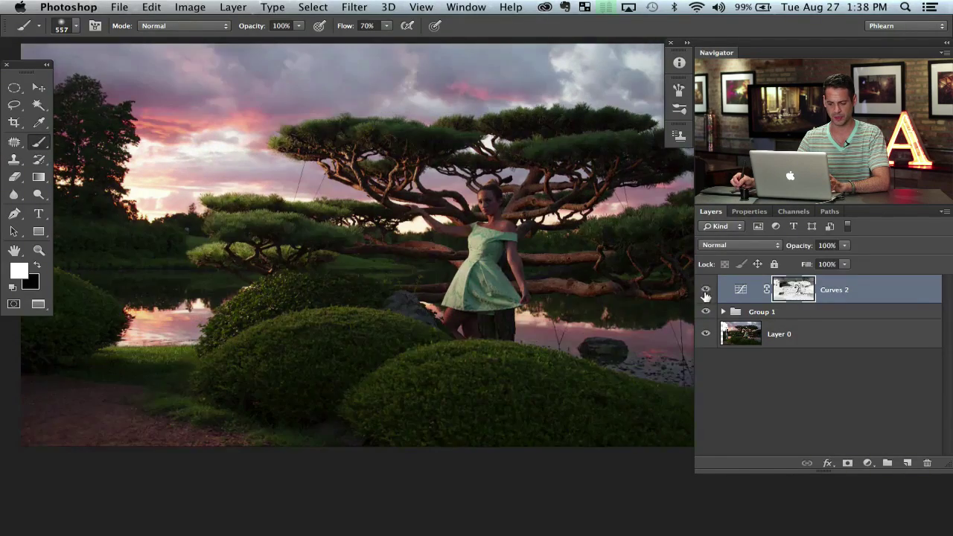
{"action": "left_click", "coordinate": [705, 293]}
{"action": "left_click", "coordinate": [705, 290]}
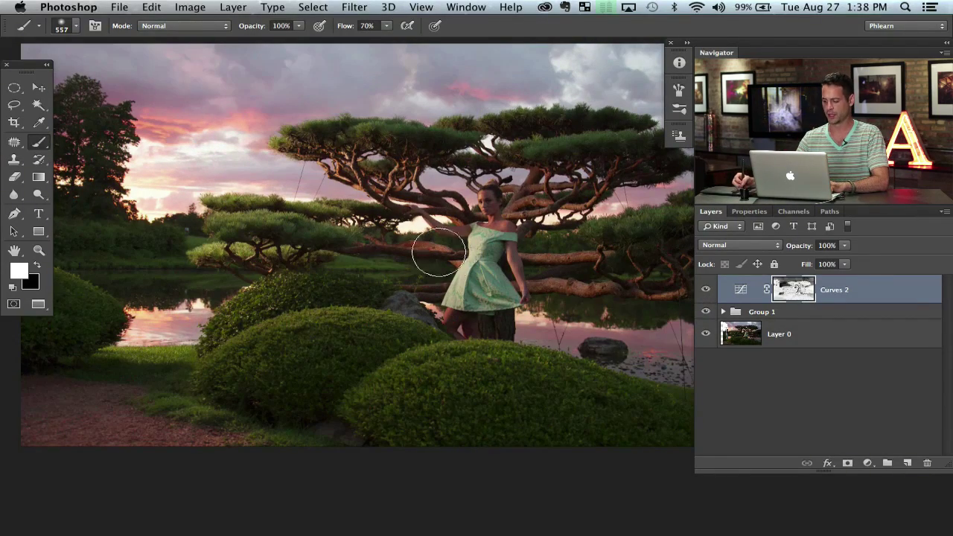
{"action": "left_click_drag", "start_coordinate": [455, 329], "coordinate": [471, 332]}
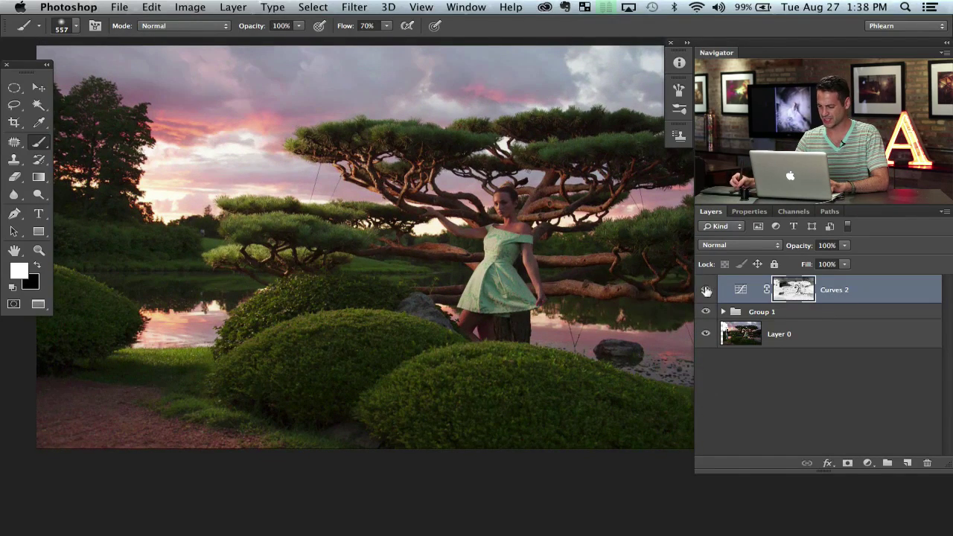
{"action": "left_click", "coordinate": [706, 290]}
{"action": "left_click", "coordinate": [705, 290]}
{"action": "left_click", "coordinate": [706, 290]}
{"action": "left_click", "coordinate": [705, 290]}
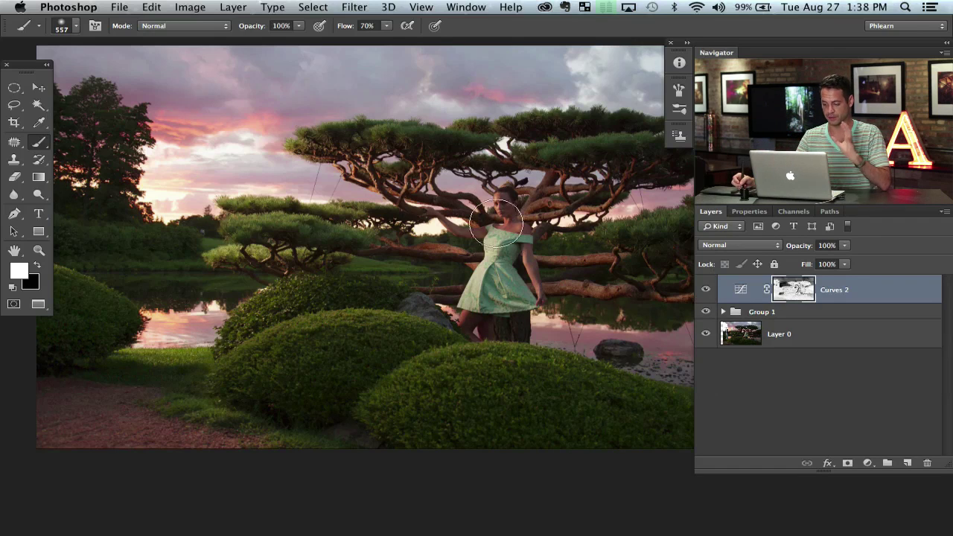
{"action": "left_click", "coordinate": [705, 290]}
{"action": "left_click", "coordinate": [705, 290]}
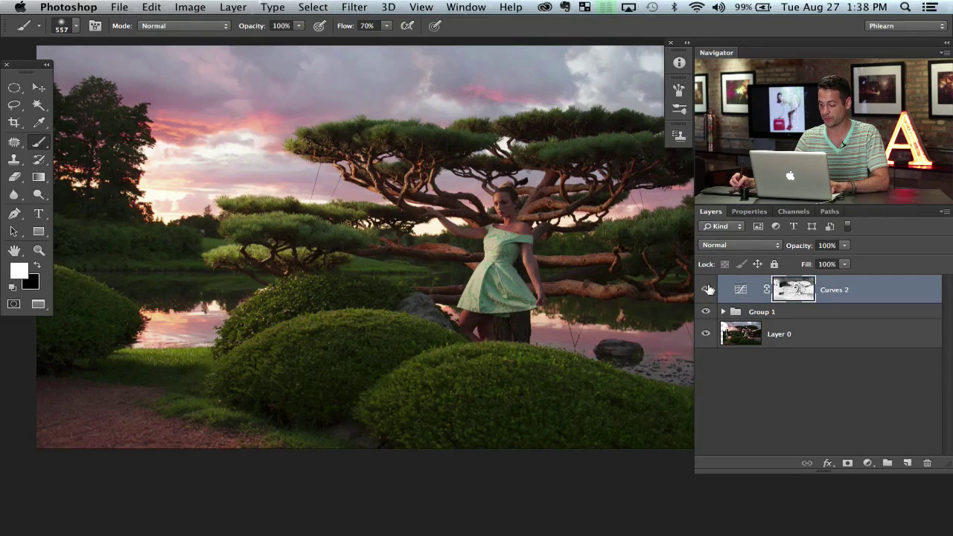
{"action": "left_click", "coordinate": [705, 291]}
{"action": "left_click", "coordinate": [705, 290]}
{"action": "left_click", "coordinate": [705, 291]}
{"action": "left_click", "coordinate": [706, 290]}
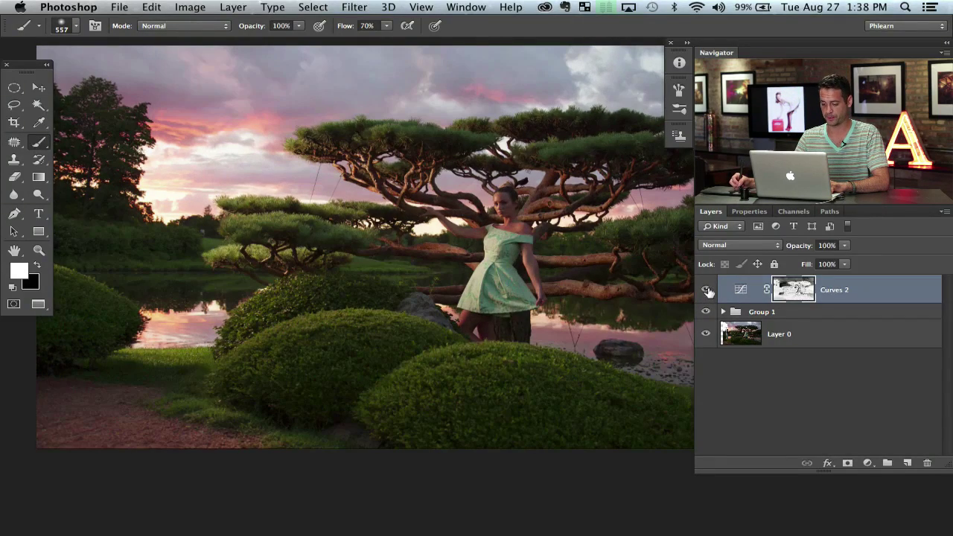
Add a new layer above Curves 2 and sample a salmon pink from the sunset clouds as the foreground color
{"action": "left_click_drag", "start_coordinate": [503, 352], "coordinate": [482, 342]}
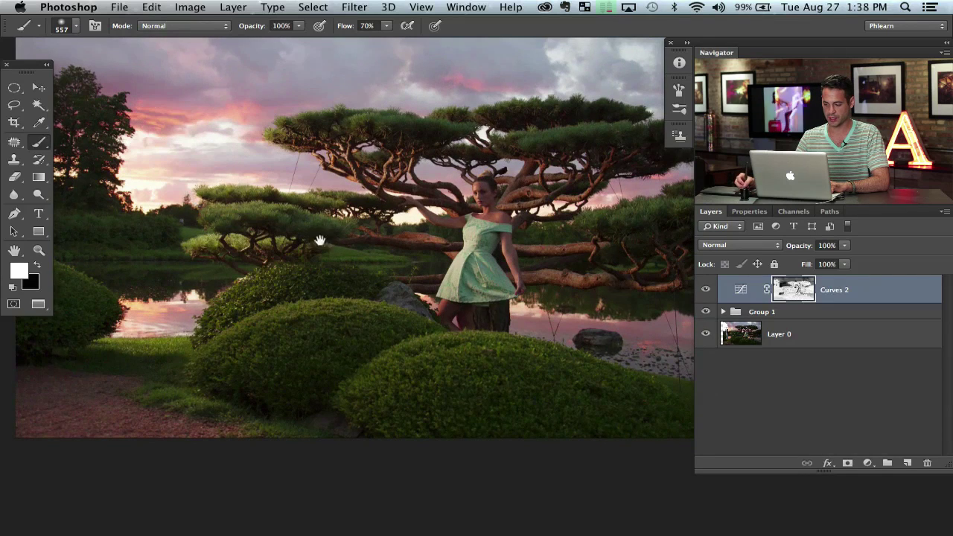
{"action": "scroll", "coordinate": [275, 197], "scroll_direction": "left", "scroll_amount": 3}
{"action": "scroll", "coordinate": [275, 197], "scroll_direction": "up", "scroll_amount": 2}
{"action": "left_click", "coordinate": [906, 463]}
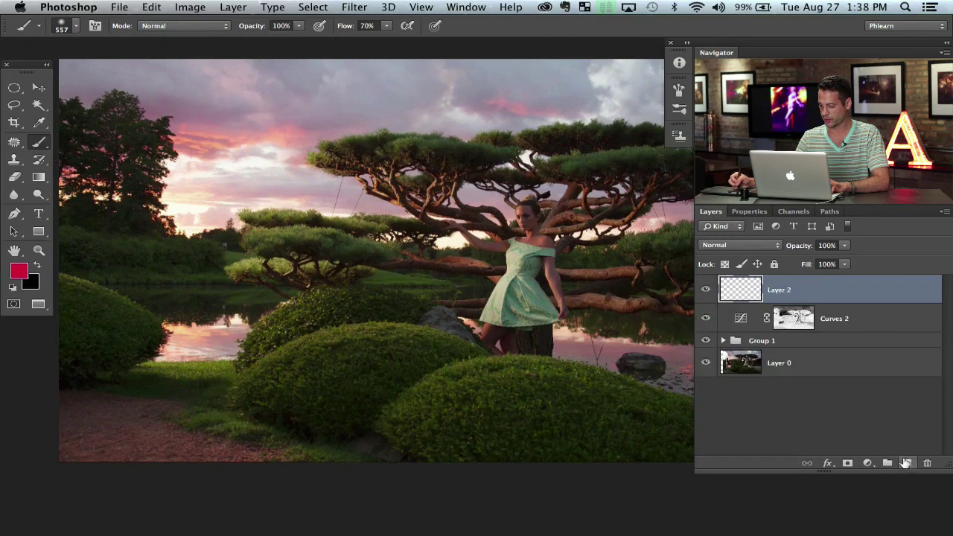
{"action": "left_click", "coordinate": [221, 142], "text": "alt"}
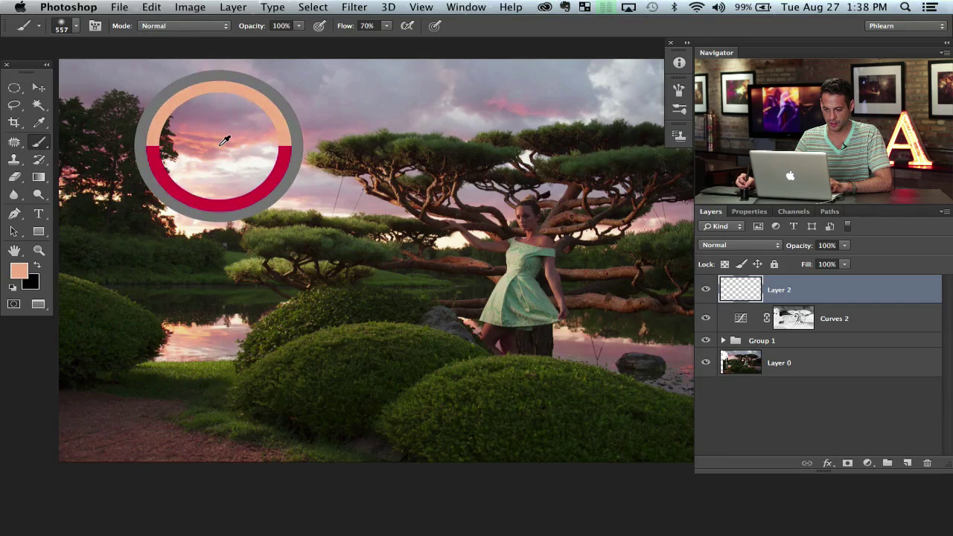
{"action": "left_click", "coordinate": [221, 141], "text": "alt"}
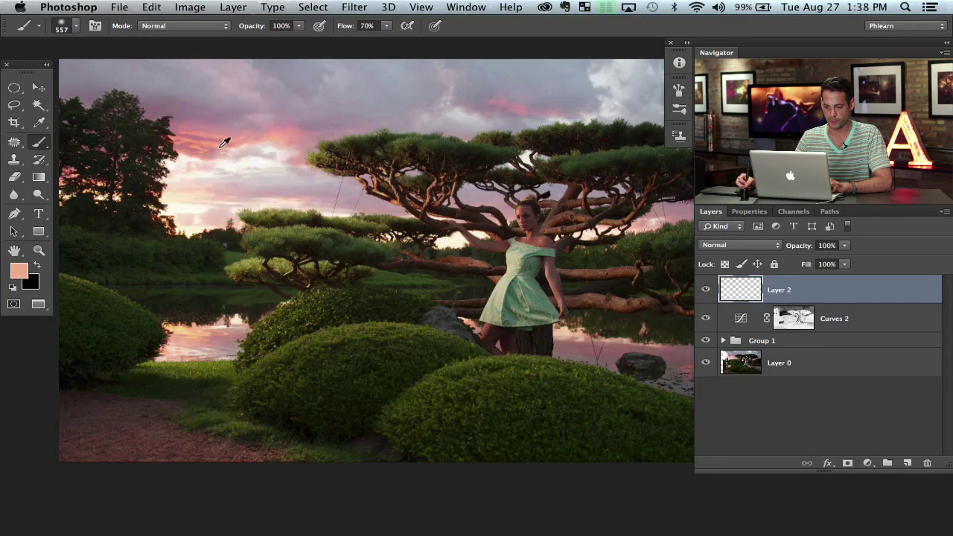
{"action": "left_click", "coordinate": [221, 142], "text": "alt"}
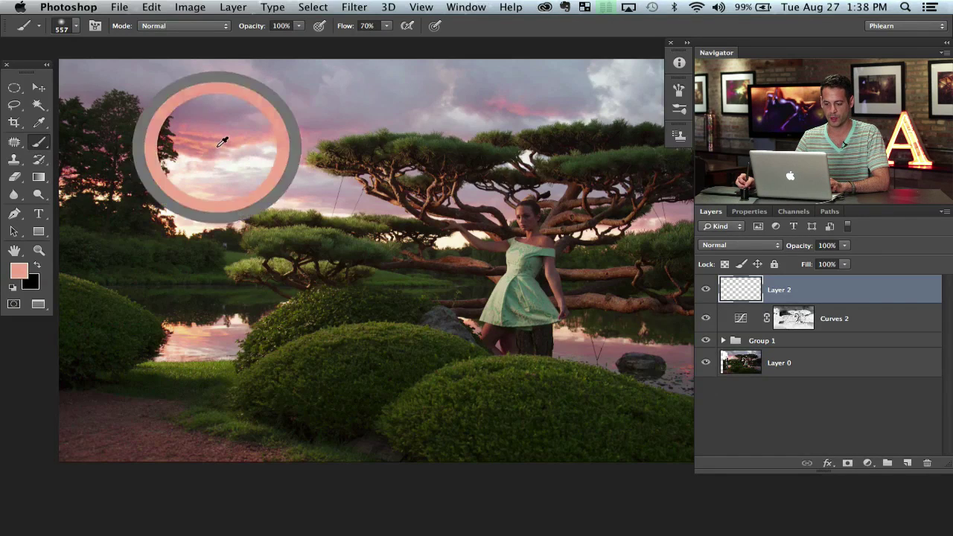
{"action": "mouse_move", "coordinate": [219, 170]}
{"action": "left_mouse_down"}
{"action": "mouse_move", "coordinate": [220, 203]}
{"action": "mouse_move", "coordinate": [233, 220]}
{"action": "mouse_move", "coordinate": [285, 191]}
{"action": "mouse_move", "coordinate": [287, 155]}
{"action": "mouse_move", "coordinate": [238, 204]}
{"action": "left_mouse_up"}
{"action": "key", "text": "super+z"}
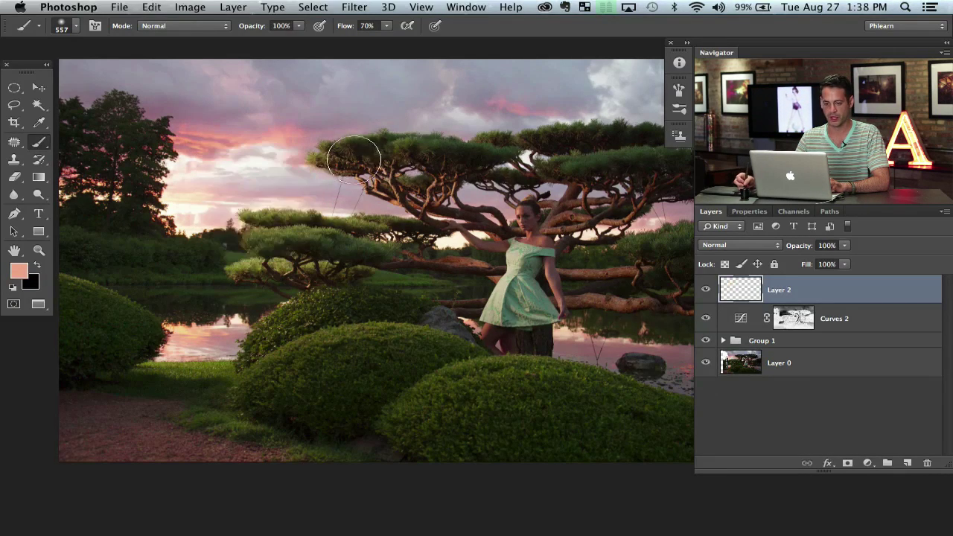
Set the Gradient tool to a radial gradient and open the gradient presets
{"action": "key", "text": "g"}
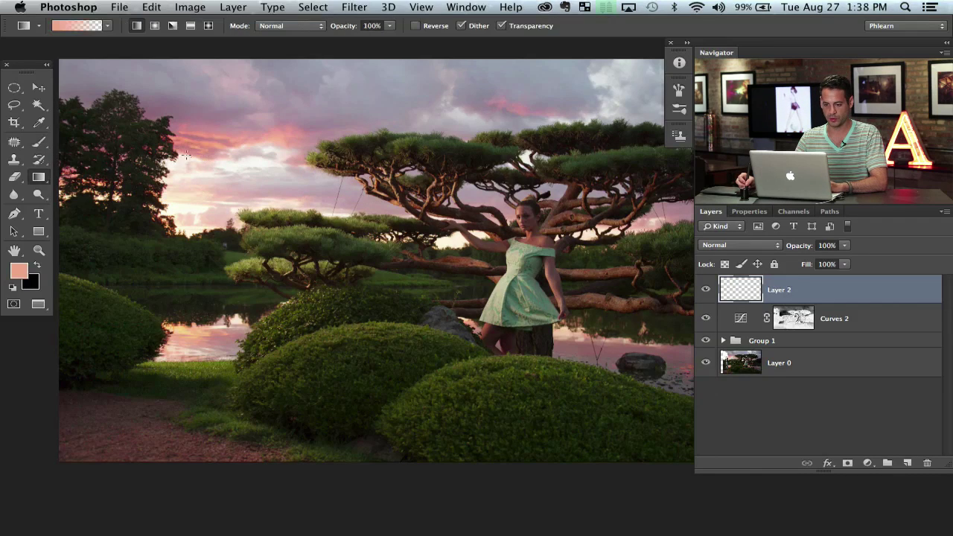
{"action": "left_click", "coordinate": [156, 27]}
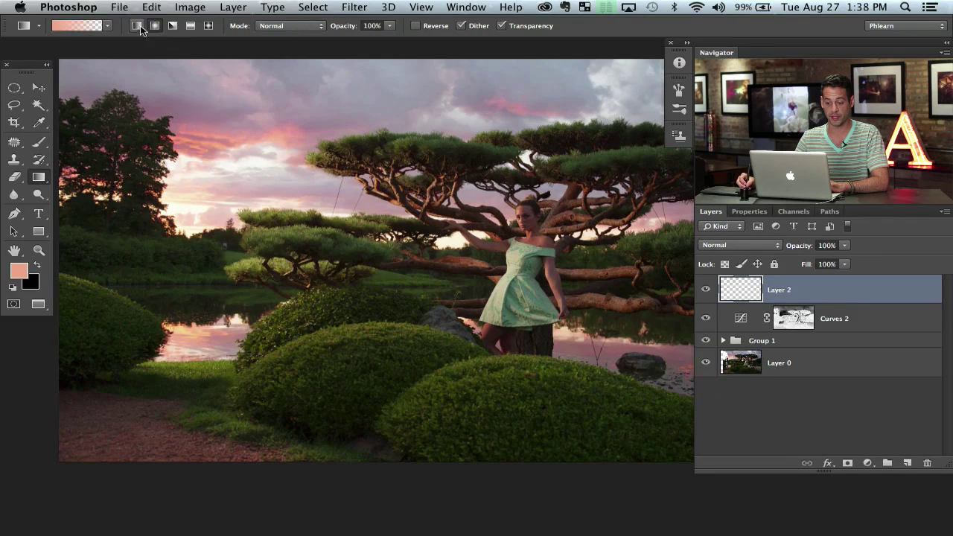
{"action": "left_click", "coordinate": [108, 27]}
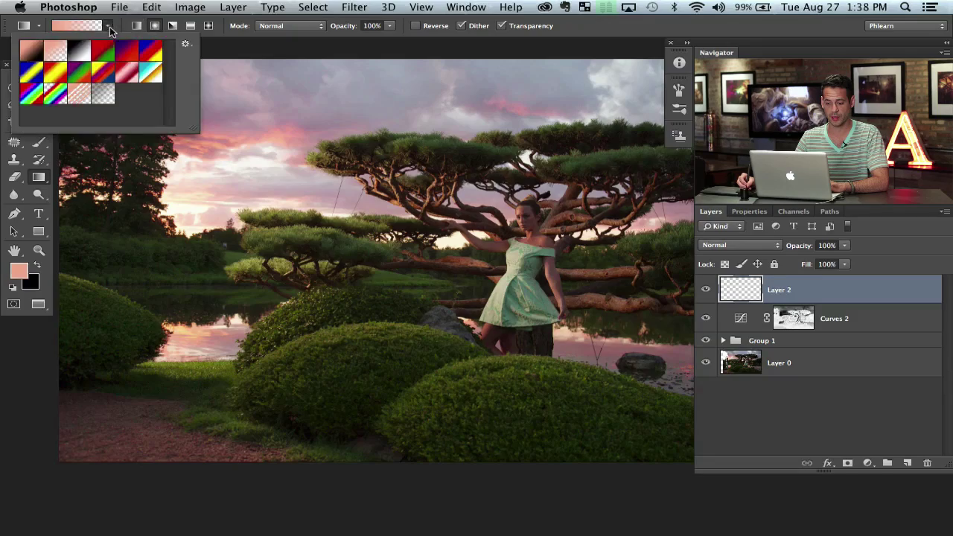
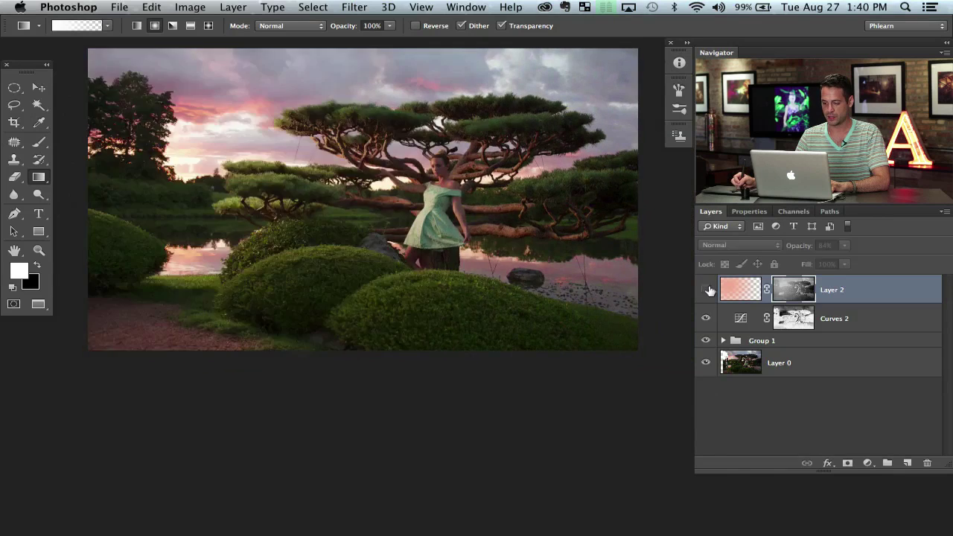
Toggle Layer 2's visibility to compare the image with and without the masked salmon glow
{"action": "left_click", "coordinate": [705, 291]}
{"action": "left_click", "coordinate": [706, 290]}
{"action": "left_click", "coordinate": [707, 290]}
{"action": "left_click", "coordinate": [707, 289]}
{"action": "left_click", "coordinate": [707, 290]}
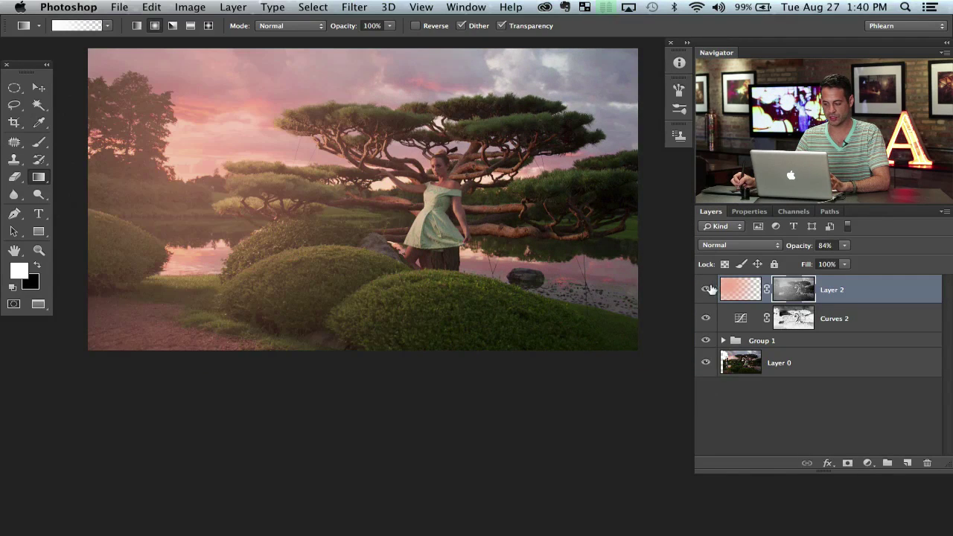
Apply the merged RGB image to the Layer 2 mask with Multiply blending at 100% opacity
{"action": "left_click", "coordinate": [183, 6]}
{"action": "left_click", "coordinate": [302, 219]}
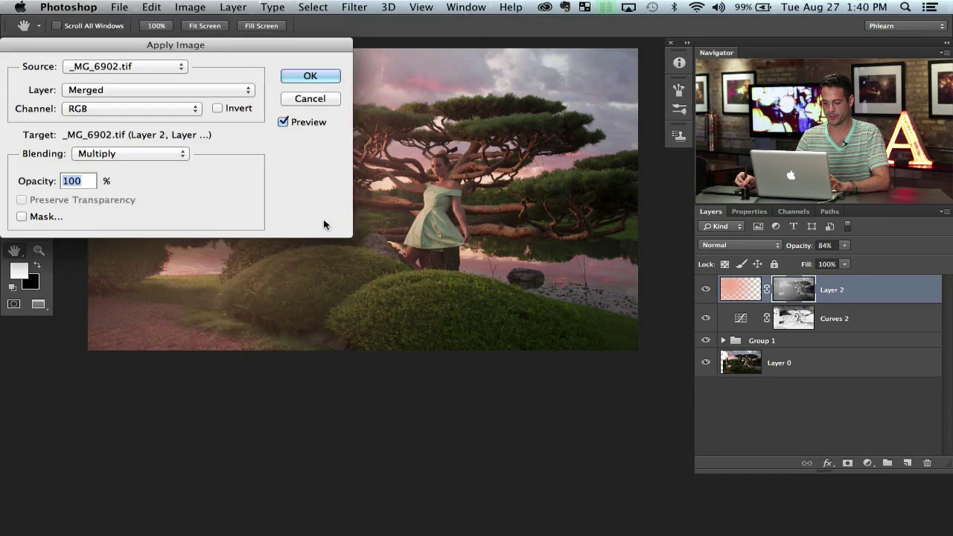
{"action": "left_click", "coordinate": [310, 75]}
Toggle Layer 2 repeatedly to compare how the multiplied mask limits the glow on the trees and bushes
{"action": "left_click", "coordinate": [707, 290]}
{"action": "left_click", "coordinate": [707, 289]}
{"action": "left_click", "coordinate": [708, 289]}
{"action": "left_click", "coordinate": [707, 289]}
{"action": "left_click", "coordinate": [708, 290]}
{"action": "left_click", "coordinate": [707, 289]}
{"action": "left_click", "coordinate": [707, 291]}
{"action": "left_click", "coordinate": [707, 291]}
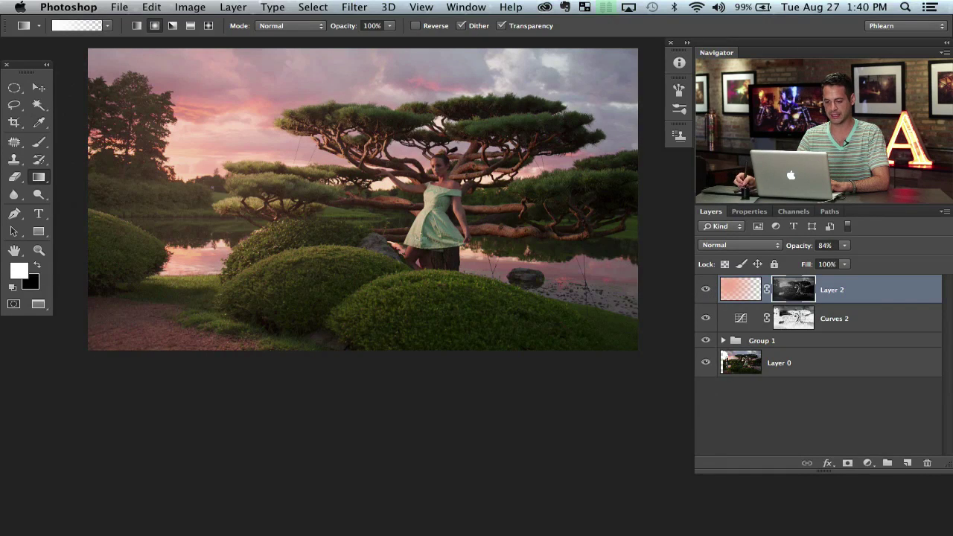
{"action": "left_click", "coordinate": [707, 290]}
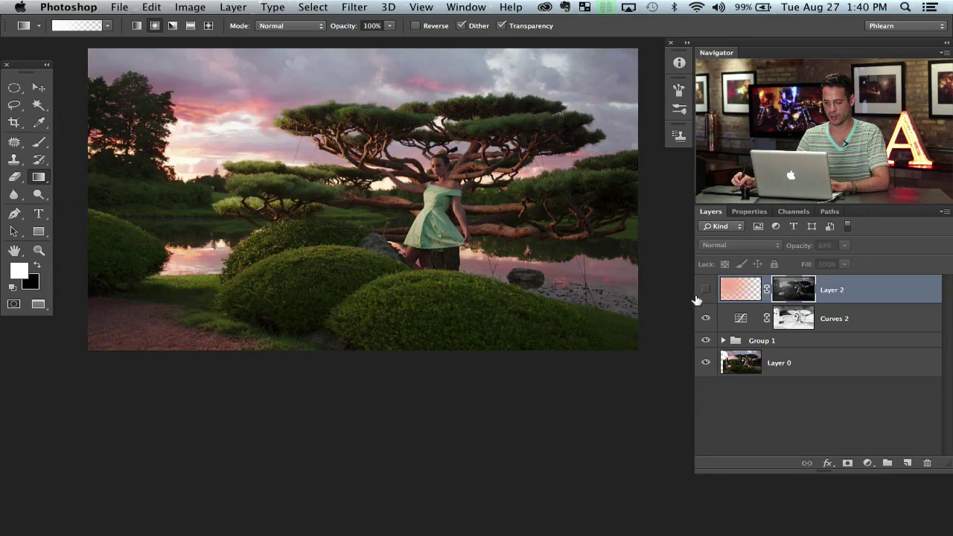
{"action": "left_click", "coordinate": [707, 291]}
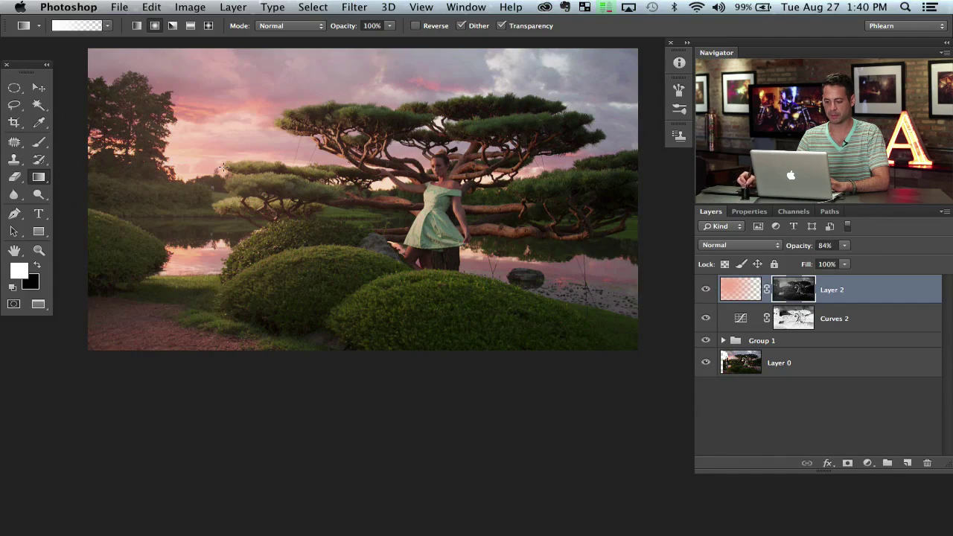
Examine the glow up close on the small pine, the pond and the bushes left of the woman
{"action": "key", "text": "super+plus"}
{"action": "key", "text": "super+plus"}
{"action": "key", "text": "super+plus"}
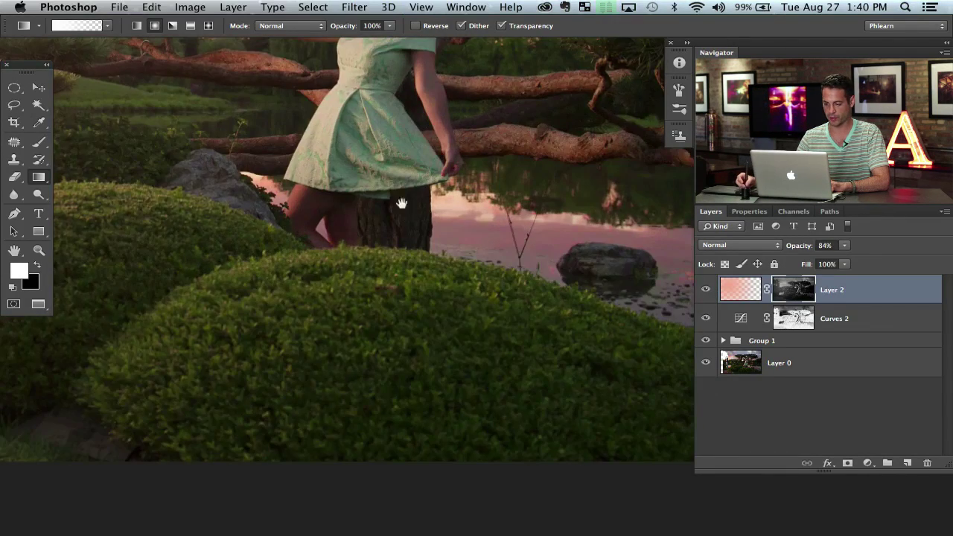
{"action": "left_click_drag", "start_coordinate": [277, 201], "coordinate": [345, 232]}
{"action": "scroll", "coordinate": [345, 233], "scroll_direction": "left", "scroll_amount": 5}
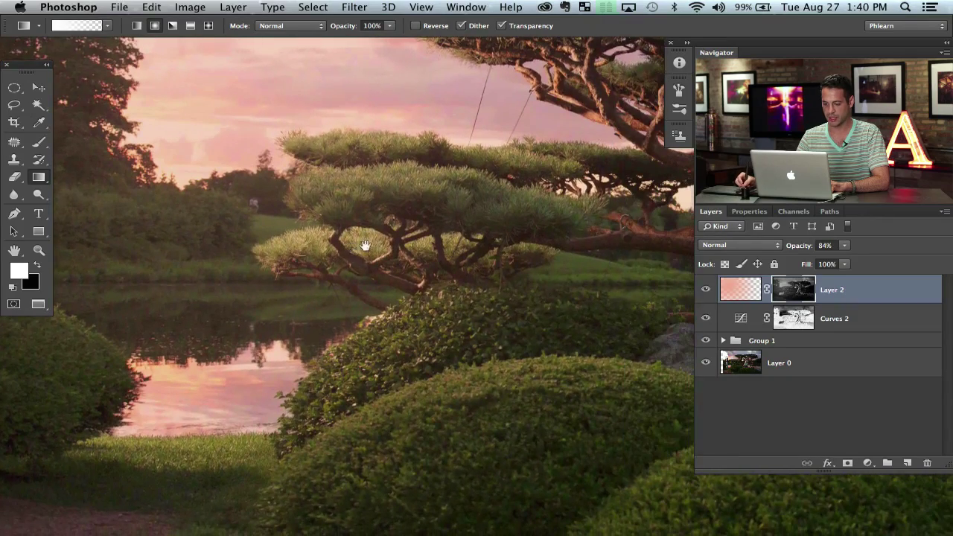
{"action": "scroll", "coordinate": [412, 184], "scroll_direction": "right", "scroll_amount": 4}
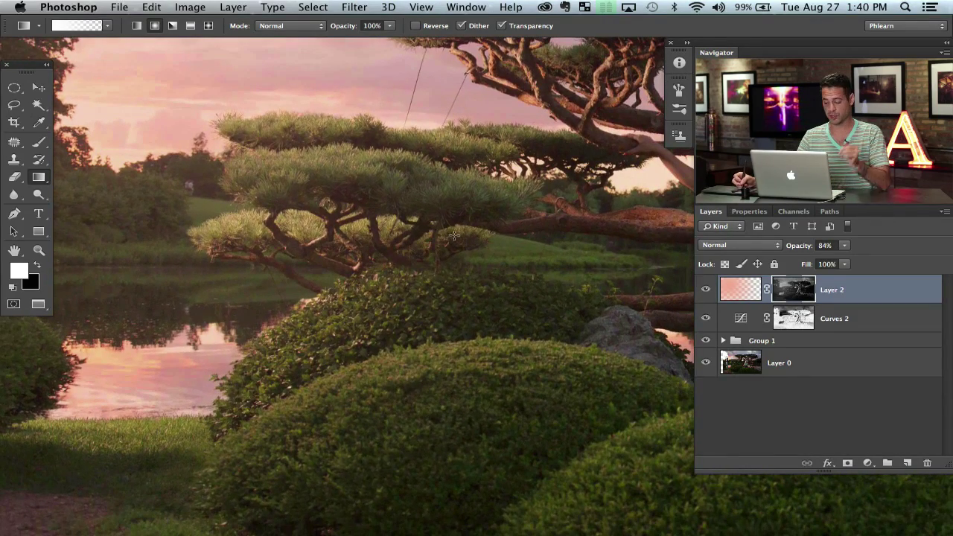
Display the Layer 2 mask by itself, inspect it across the whole picture, and return to the colour image
{"action": "left_click", "coordinate": [791, 291], "text": "alt"}
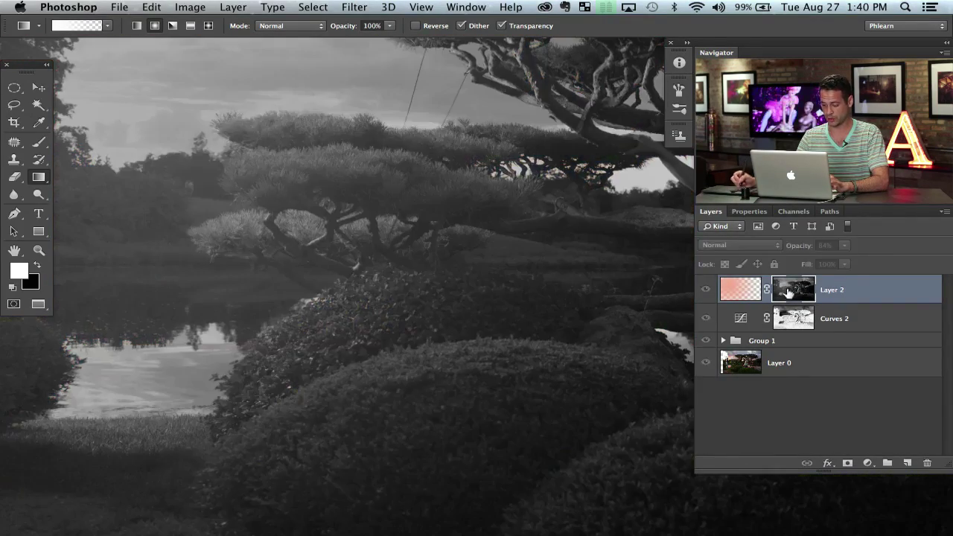
{"action": "key", "text": "super+0"}
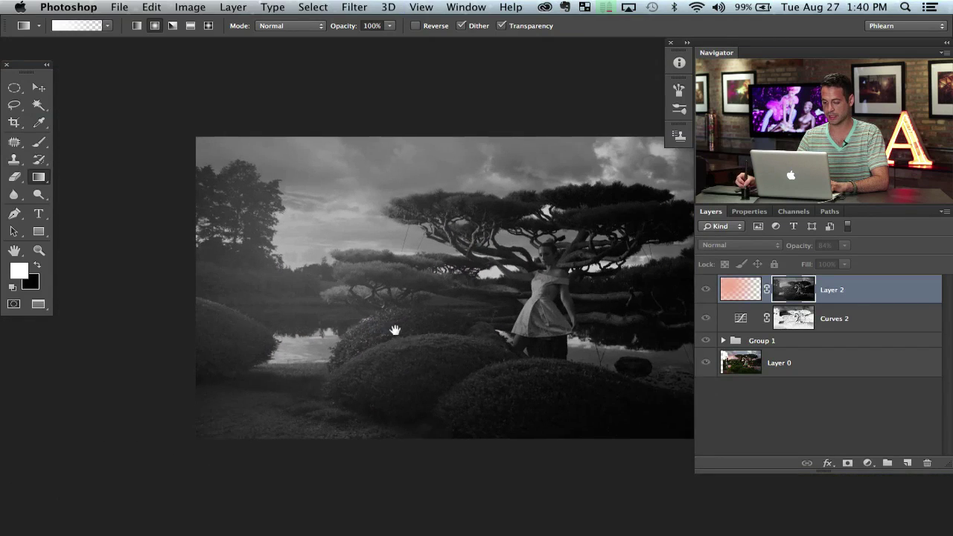
{"action": "left_click_drag", "start_coordinate": [408, 339], "coordinate": [325, 305]}
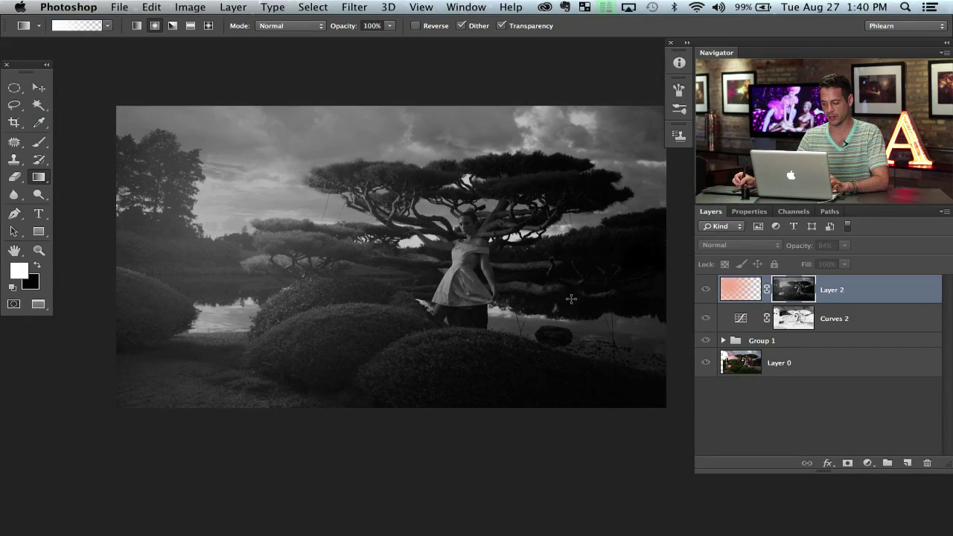
{"action": "left_click", "coordinate": [796, 295], "text": "alt"}
Compare the full garden scene with and without the Layer 2 glow by switching the layer off and on repeatedly
{"action": "left_click", "coordinate": [706, 290]}
{"action": "left_click", "coordinate": [706, 290]}
{"action": "left_click", "coordinate": [706, 290]}
{"action": "left_click", "coordinate": [705, 290]}
{"action": "left_click", "coordinate": [705, 290]}
{"action": "left_click", "coordinate": [705, 289]}
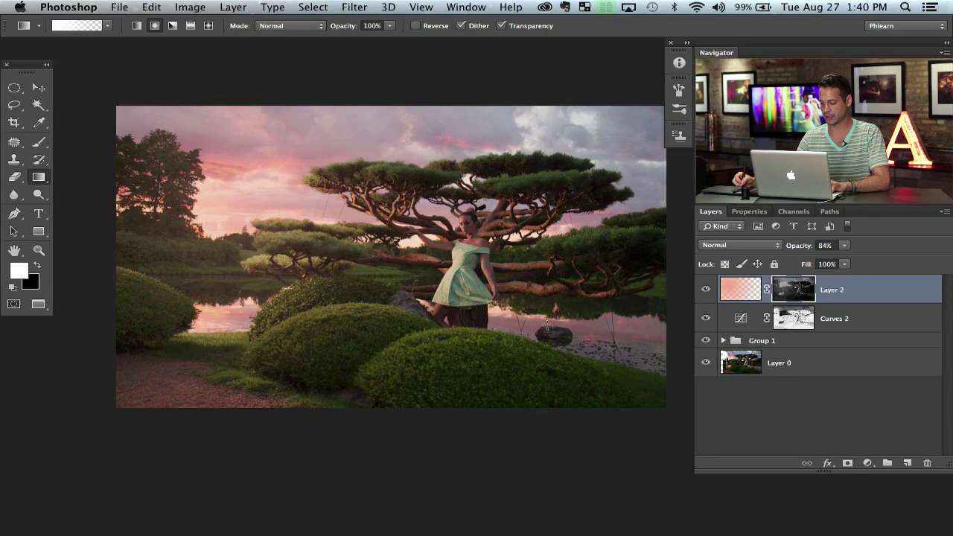
{"action": "left_click", "coordinate": [705, 289]}
{"action": "left_click", "coordinate": [705, 290]}
{"action": "left_click", "coordinate": [705, 289]}
{"action": "left_click", "coordinate": [705, 290]}
{"action": "left_click_drag", "start_coordinate": [521, 336], "coordinate": [499, 324]}
{"action": "left_click", "coordinate": [706, 290]}
{"action": "left_click", "coordinate": [705, 290]}
{"action": "left_click", "coordinate": [707, 290]}
{"action": "left_click", "coordinate": [707, 291]}
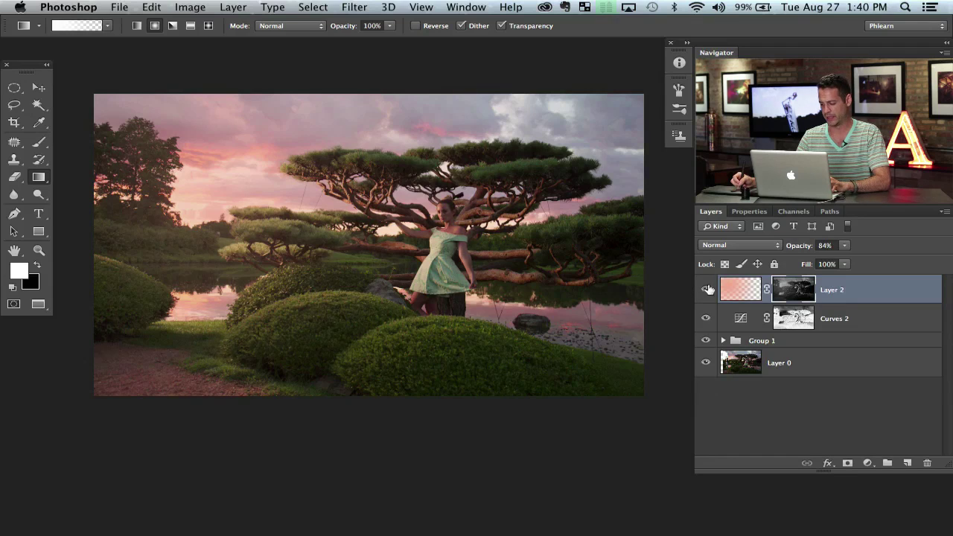
{"action": "left_click", "coordinate": [705, 289]}
{"action": "left_click", "coordinate": [706, 290]}
{"action": "left_click", "coordinate": [706, 290]}
{"action": "left_click", "coordinate": [705, 289]}
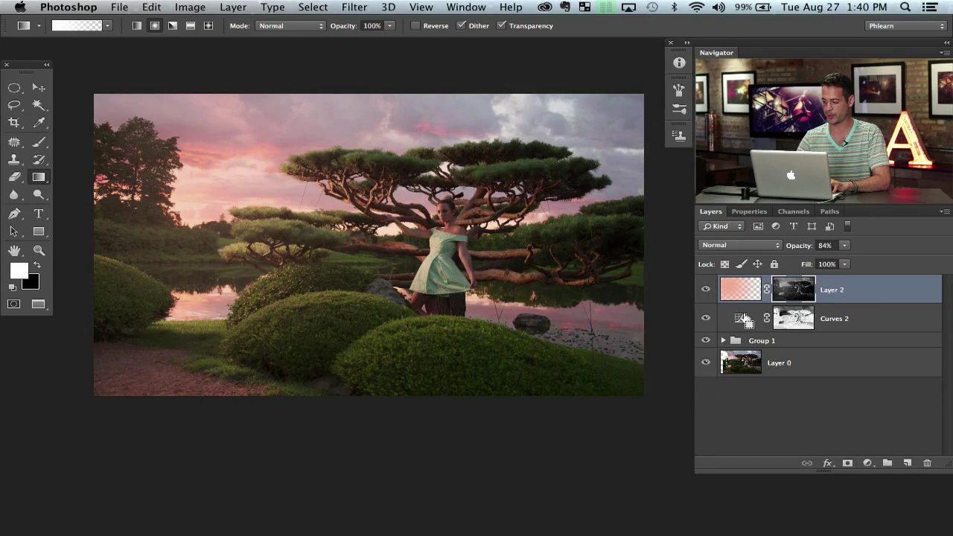
Add a new layer above Layer 2 and stamp all visible layers into it
{"action": "key", "text": "alt+shift+super+n"}
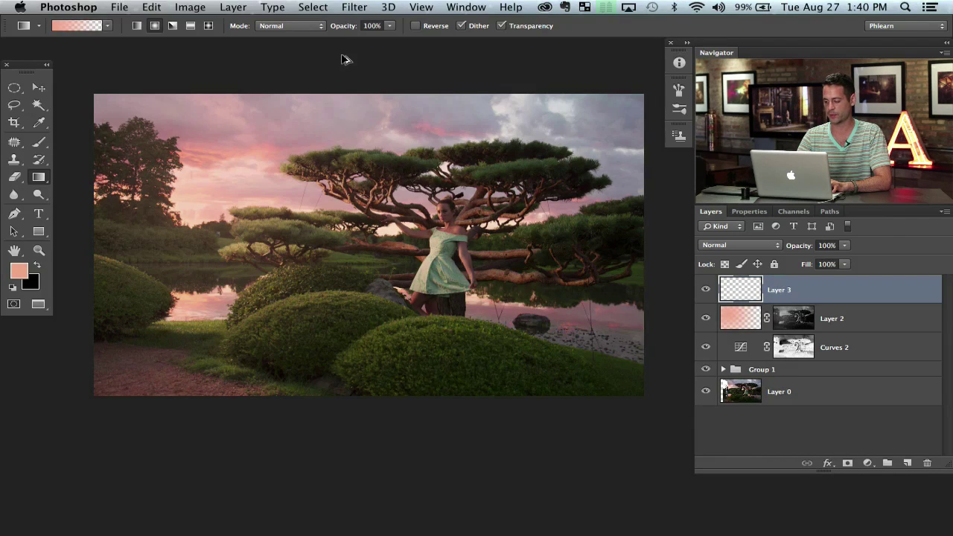
{"action": "key", "text": "super+alt+shift+e"}
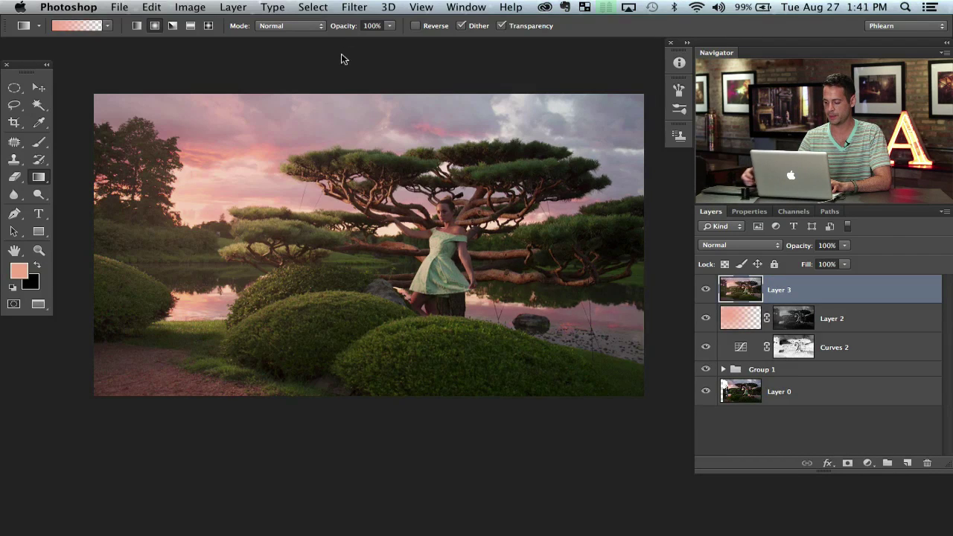
Try a 50-300mm Zoom lens flare at 83% brightness in the sunset sky on Layer 3
{"action": "left_click", "coordinate": [350, 9]}
{"action": "mouse_move", "coordinate": [402, 227]}
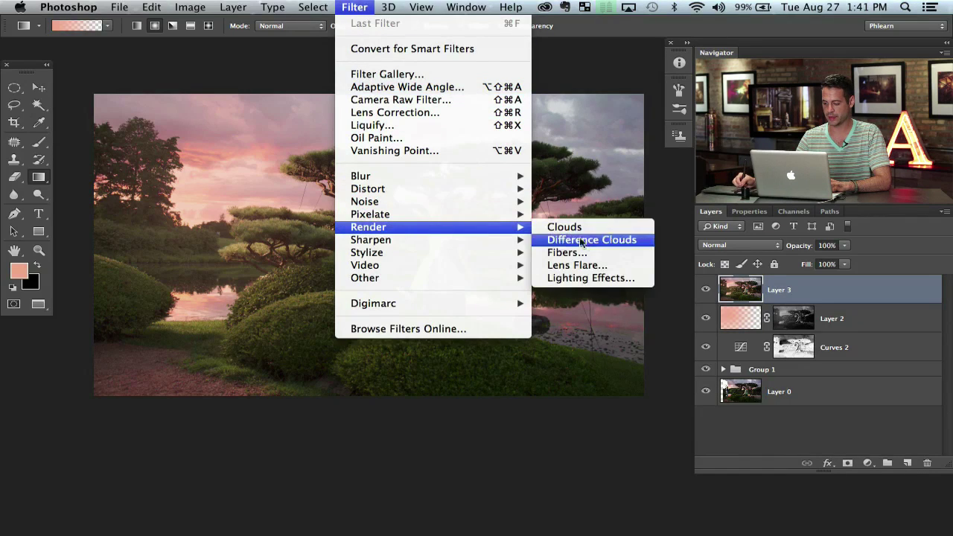
{"action": "left_click", "coordinate": [588, 265]}
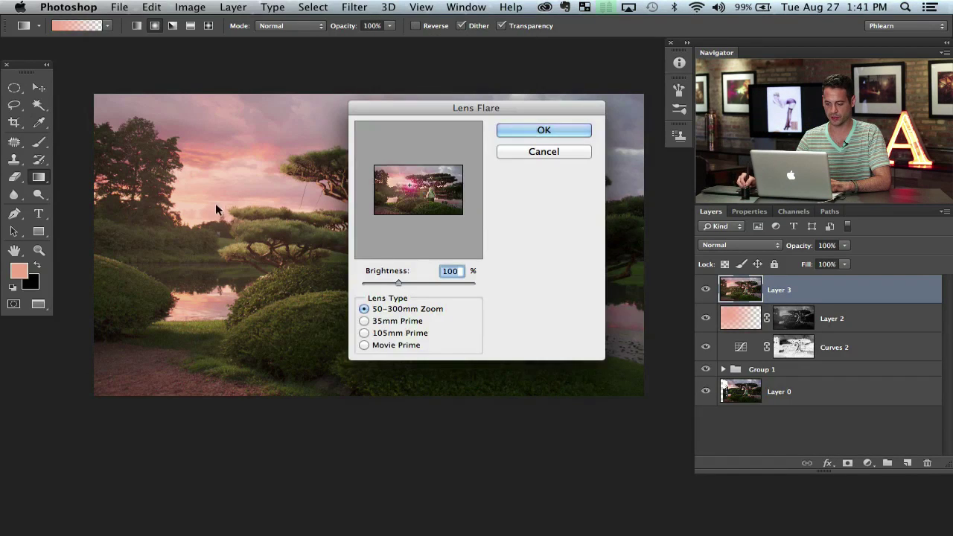
{"action": "left_click", "coordinate": [395, 186]}
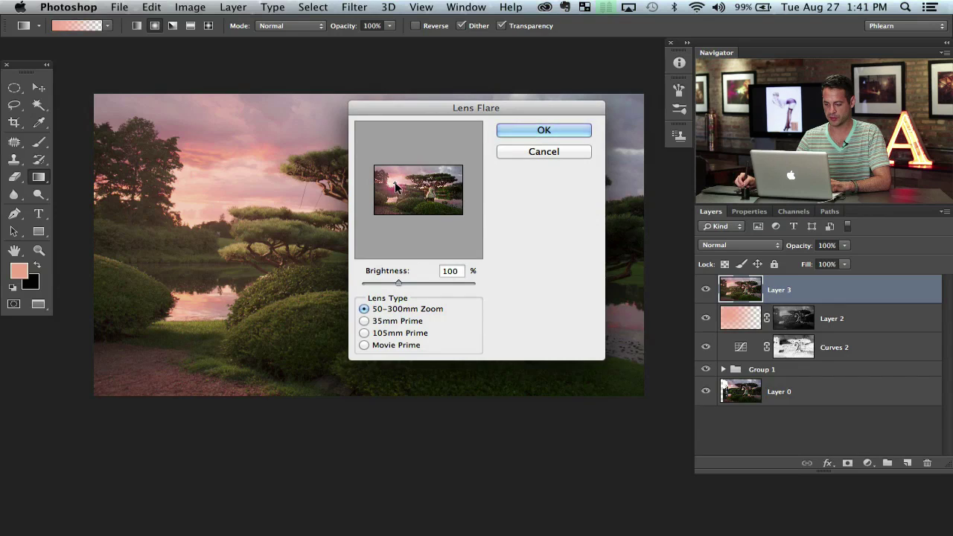
{"action": "left_click_drag", "start_coordinate": [398, 283], "coordinate": [390, 283]}
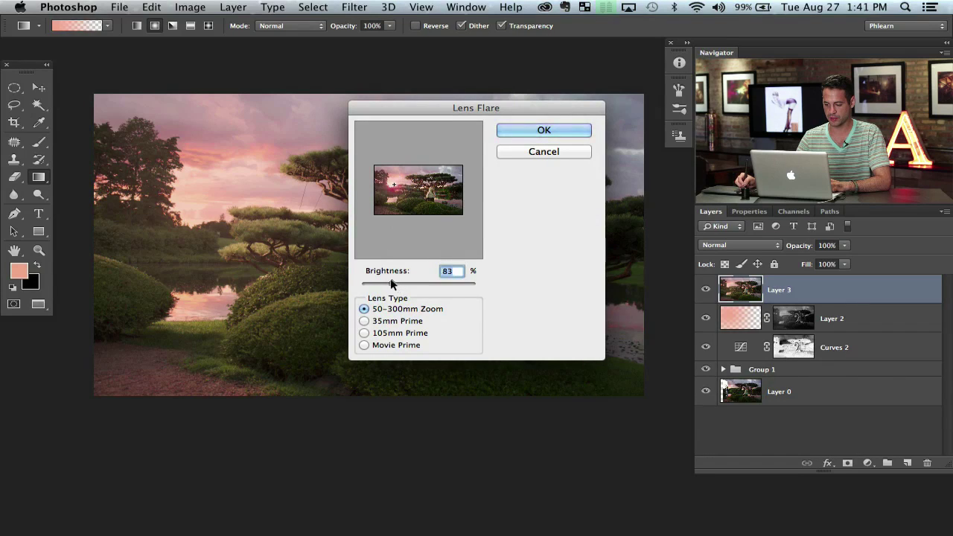
{"action": "left_click", "coordinate": [390, 187]}
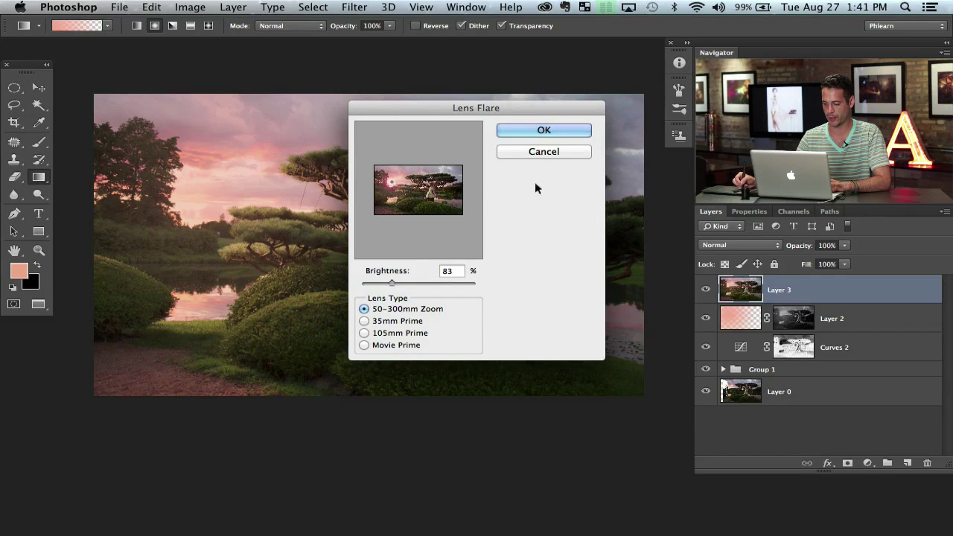
{"action": "left_click", "coordinate": [544, 131]}
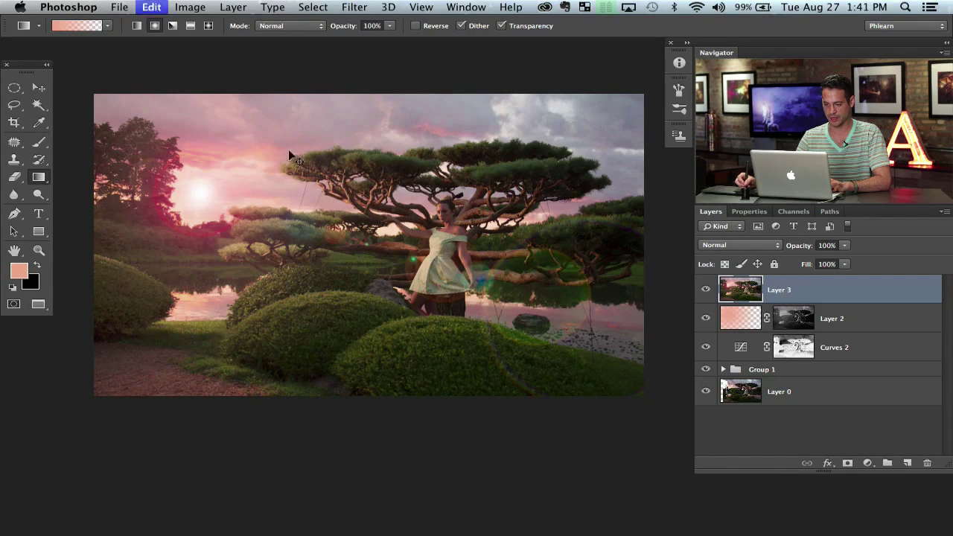
{"action": "key", "text": "super+z"}
Render a 50-300mm Zoom lens flare at 83% brightness on Layer 3, centred just above the horizon beside the dark tree
{"action": "left_click", "coordinate": [355, 7]}
{"action": "mouse_move", "coordinate": [477, 226]}
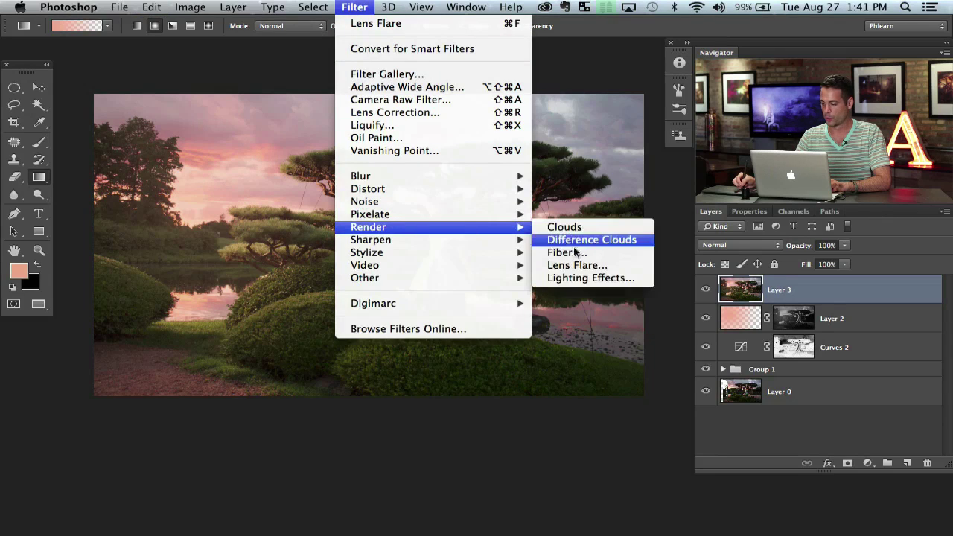
{"action": "left_click", "coordinate": [574, 265]}
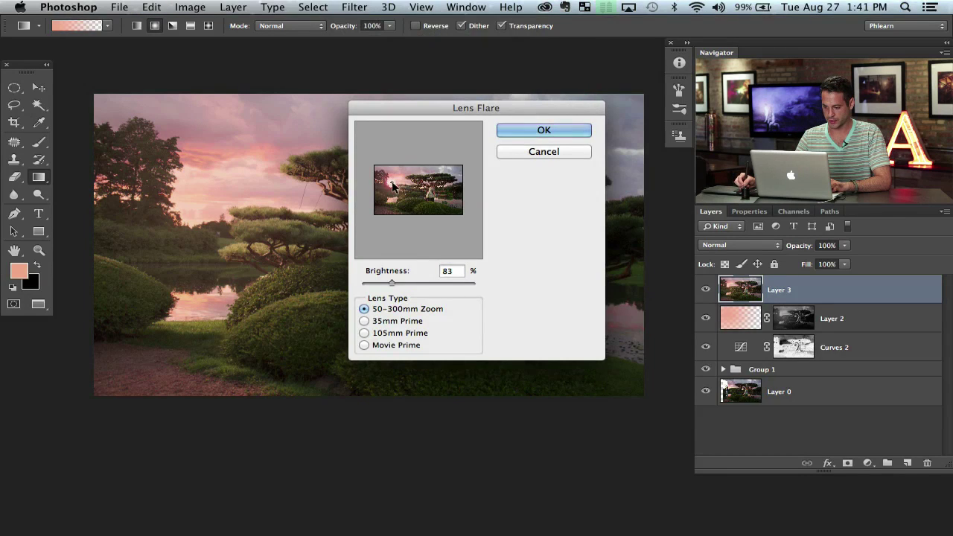
{"action": "left_click", "coordinate": [549, 131]}
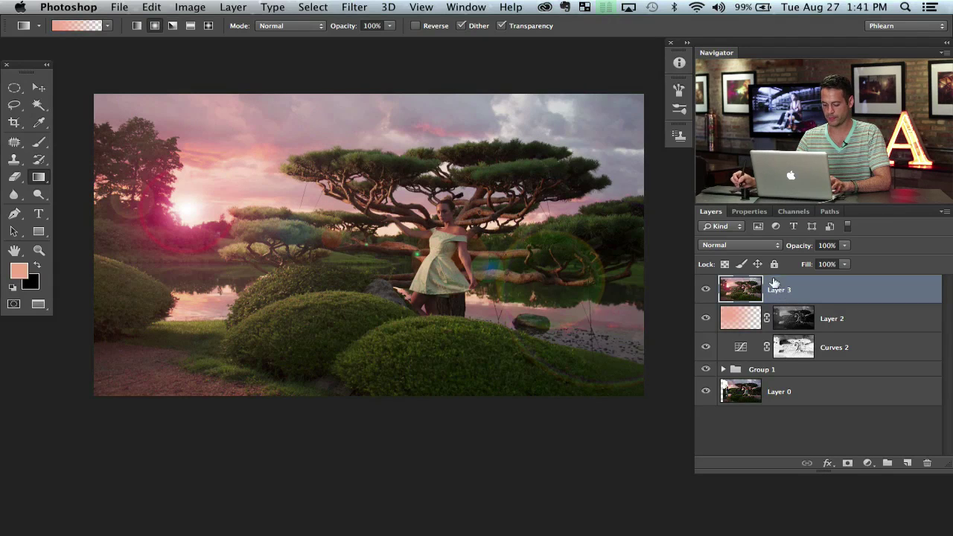
Fill Layer 3 with black at 100% opacity and reapply the last lens flare onto it
{"action": "key", "text": "shift+F5"}
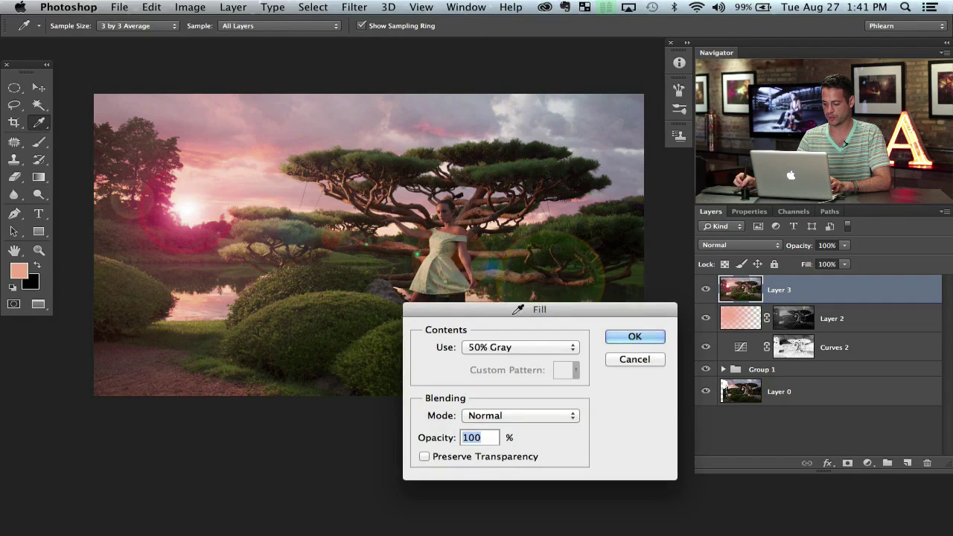
{"action": "left_click", "coordinate": [521, 347]}
{"action": "left_click", "coordinate": [527, 335]}
{"action": "left_click", "coordinate": [640, 333]}
{"action": "key", "text": "g"}
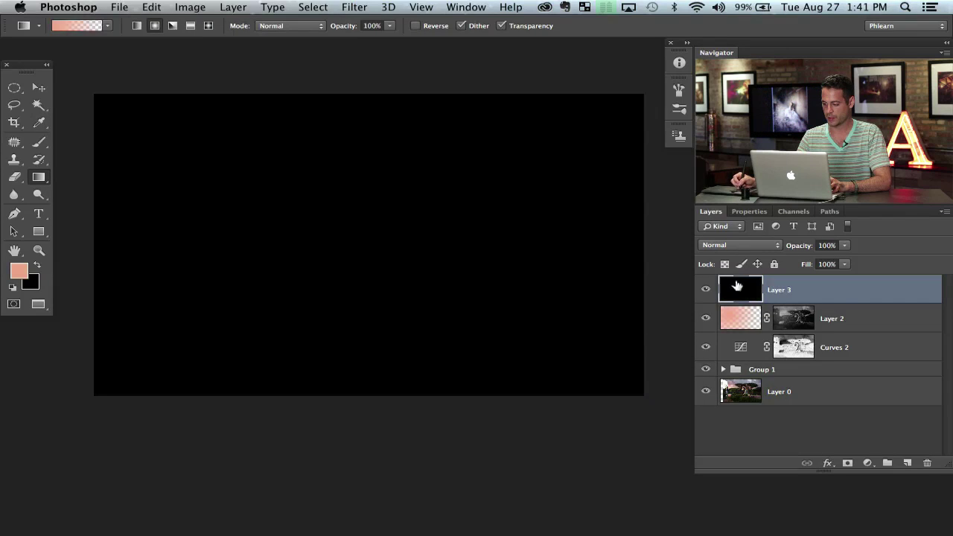
{"action": "key", "text": "super+f"}
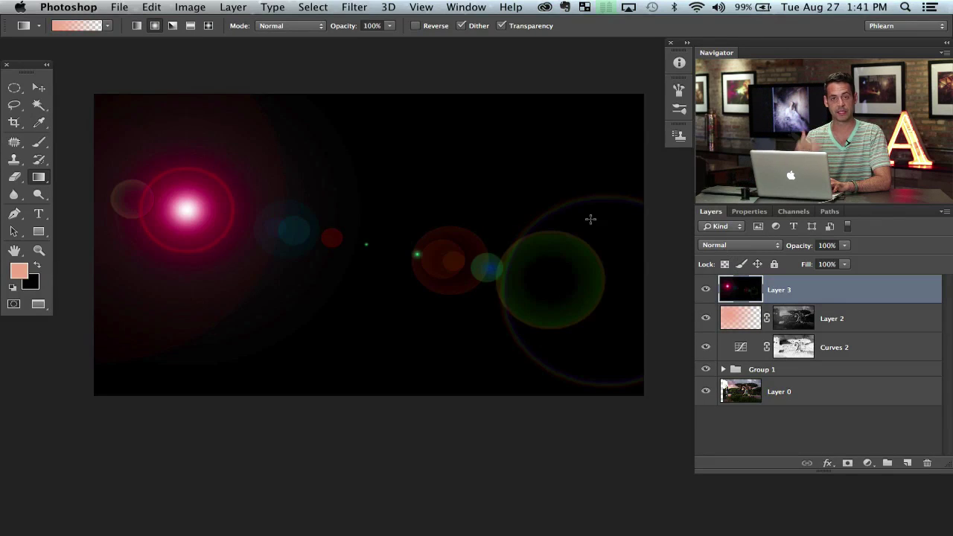
Set Layer 3's blending mode to Screen and toggle its visibility to compare the flare's effect
{"action": "left_click", "coordinate": [727, 245]}
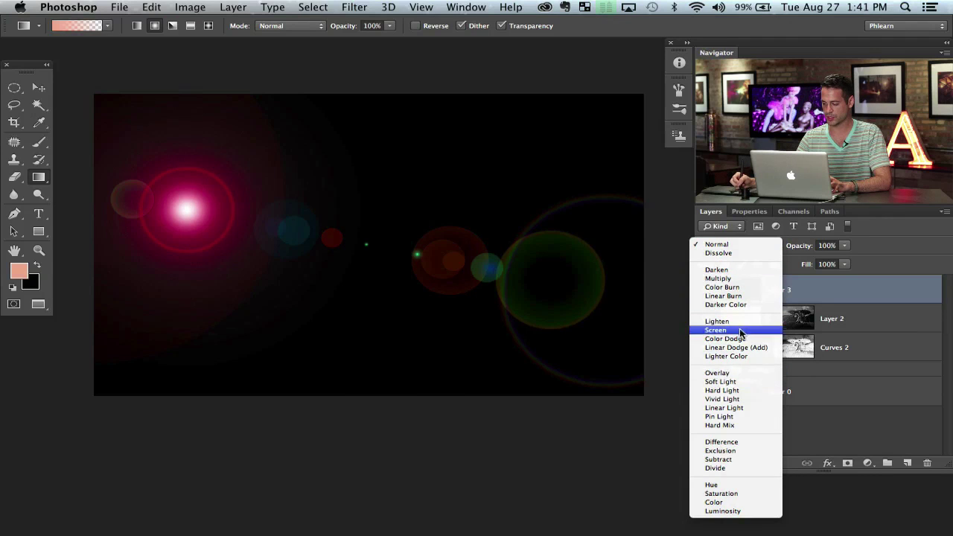
{"action": "left_click", "coordinate": [758, 326]}
{"action": "left_click", "coordinate": [706, 292]}
{"action": "left_click", "coordinate": [706, 293]}
{"action": "left_click", "coordinate": [706, 293]}
{"action": "left_click", "coordinate": [706, 292]}
Apply a Gaussian Blur with a reduced radius to the lens flare on Layer 3
{"action": "key", "text": "super+alt+f"}
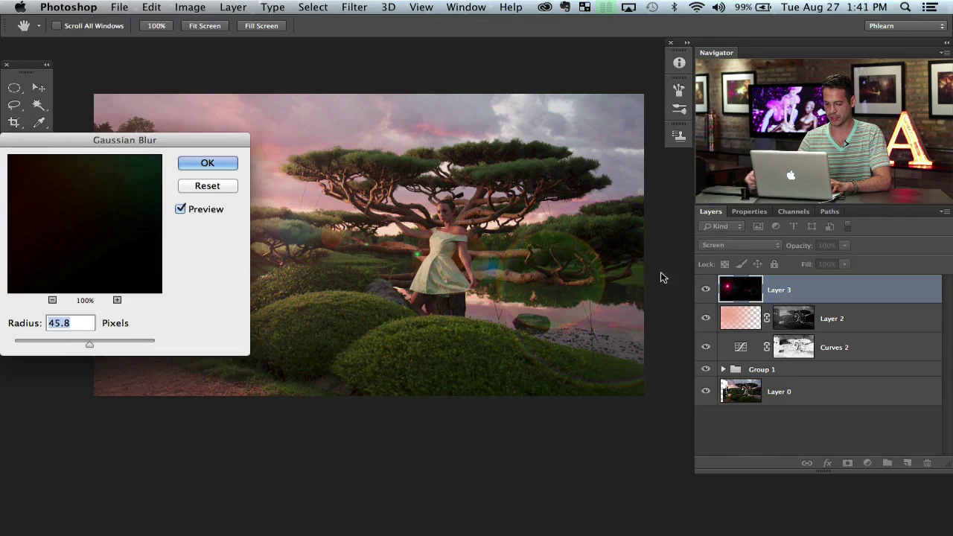
{"action": "left_click_drag", "start_coordinate": [178, 142], "coordinate": [486, 236]}
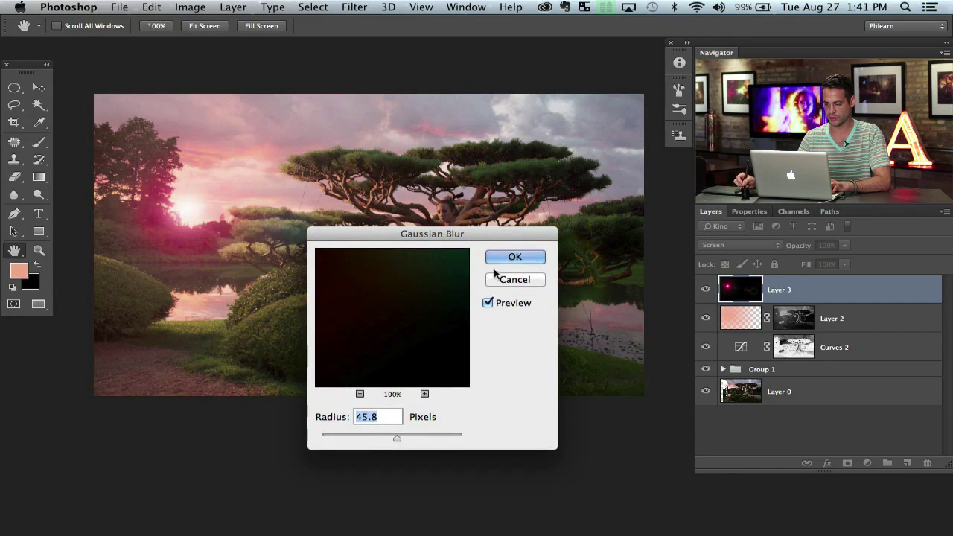
{"action": "left_click", "coordinate": [373, 437]}
{"action": "left_click", "coordinate": [505, 259]}
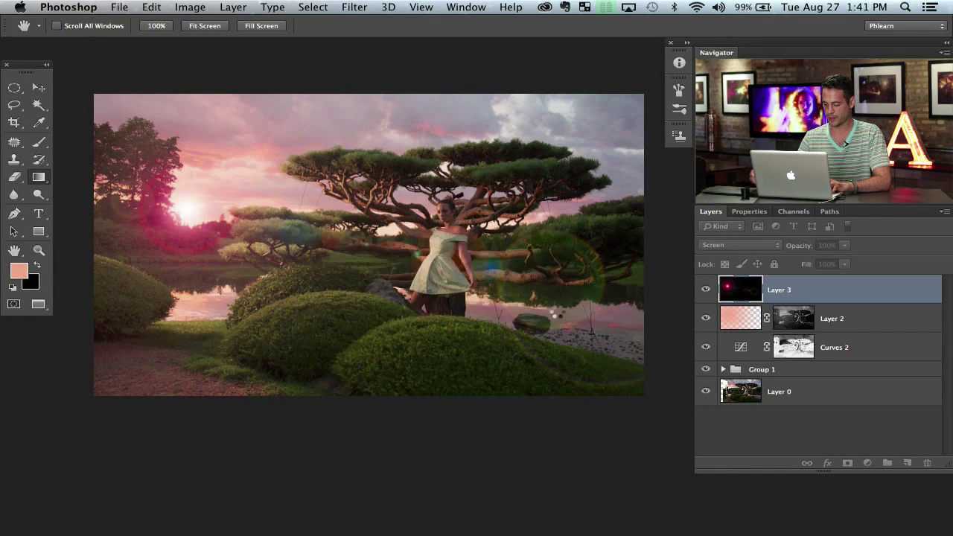
Add a mask to Layer 3 and paint black at 20% flow over the flare's magenta ring around the sun
{"action": "left_click", "coordinate": [847, 462]}
{"action": "key", "text": "b"}
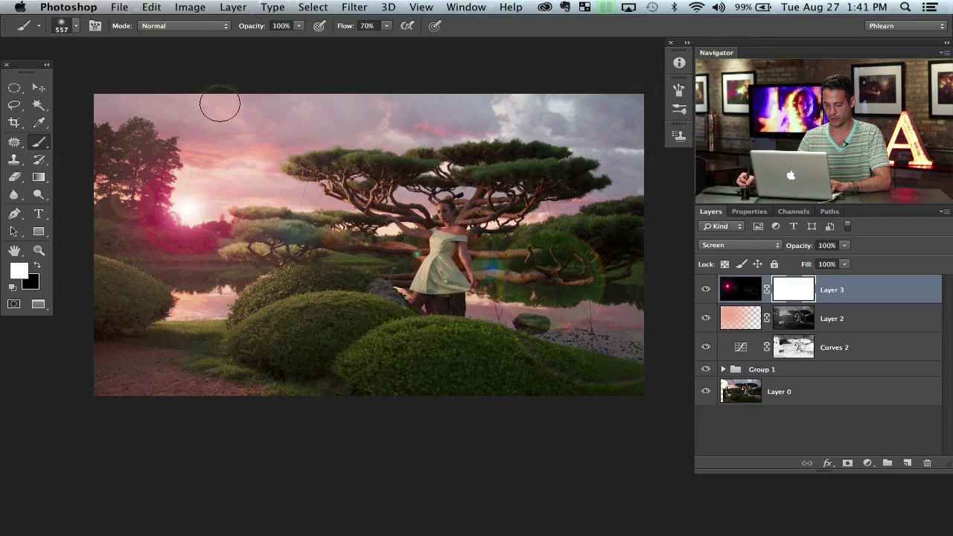
{"action": "key", "text": "x"}
{"action": "key", "text": "shift+2"}
{"action": "mouse_move", "coordinate": [178, 280]}
{"action": "left_mouse_down"}
{"action": "mouse_move", "coordinate": [165, 256]}
{"action": "mouse_move", "coordinate": [205, 221]}
{"action": "mouse_move", "coordinate": [159, 251]}
{"action": "mouse_move", "coordinate": [134, 170]}
{"action": "mouse_move", "coordinate": [132, 272]}
{"action": "left_mouse_up"}
Set Layer 3's opacity to 50% and return to the Brush tool
{"action": "key", "text": "v"}
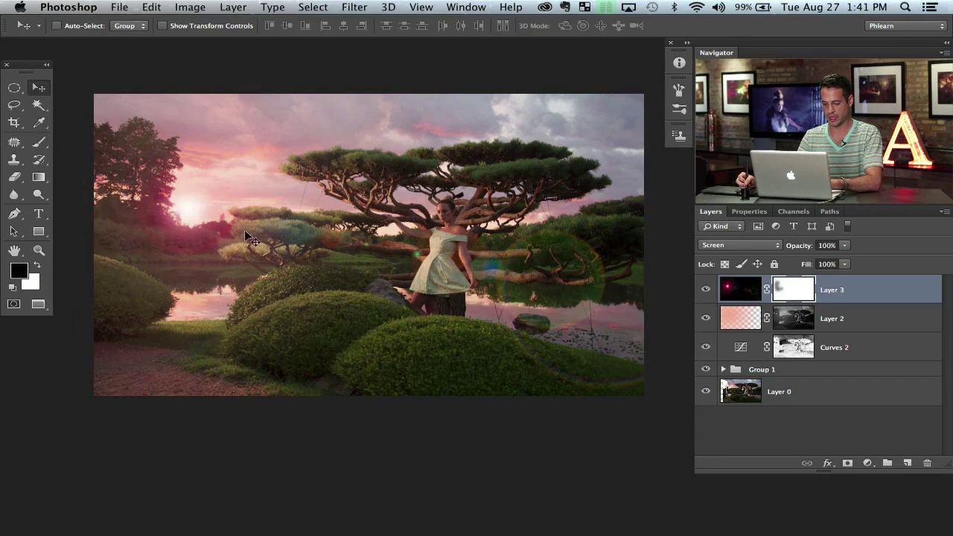
{"action": "key", "text": "5"}
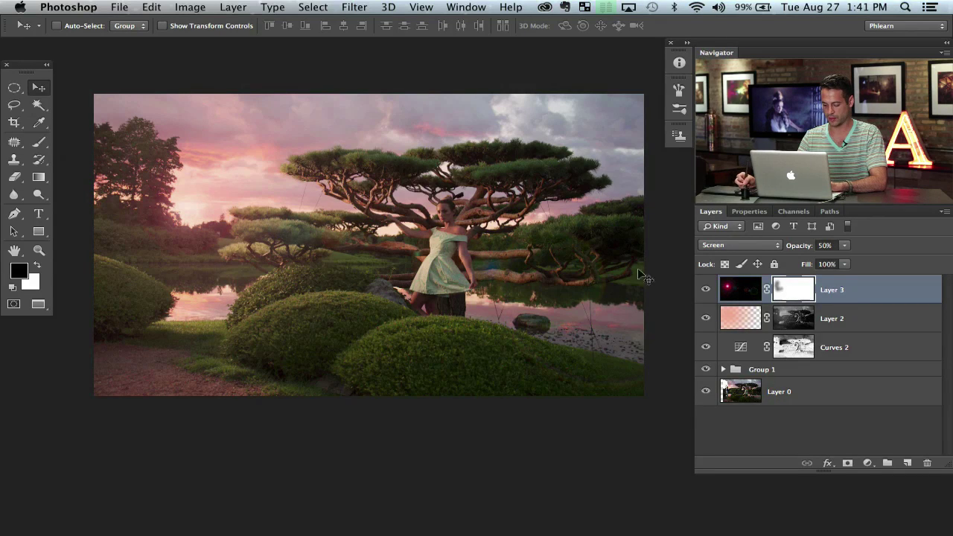
{"action": "key", "text": "b"}
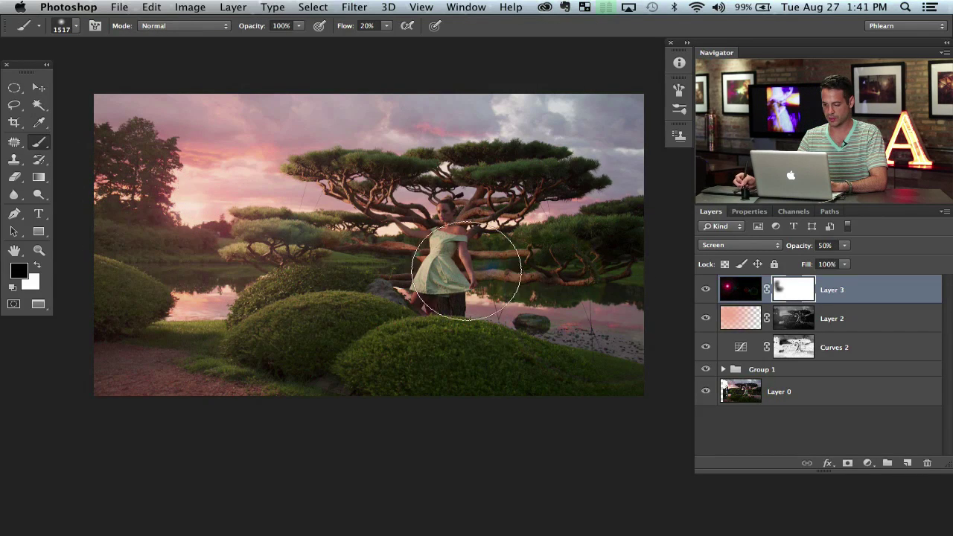
Paint black at 20% flow on Layer 3's mask over the flare spots beside the woman, toggling the layer's visibility to compare
{"action": "left_click", "coordinate": [706, 290]}
{"action": "left_click", "coordinate": [706, 289]}
{"action": "left_click", "coordinate": [707, 290]}
{"action": "left_click", "coordinate": [706, 289]}
{"action": "left_click", "coordinate": [707, 290]}
{"action": "left_click", "coordinate": [708, 290]}
{"action": "left_click", "coordinate": [709, 290]}
{"action": "left_click", "coordinate": [707, 290]}
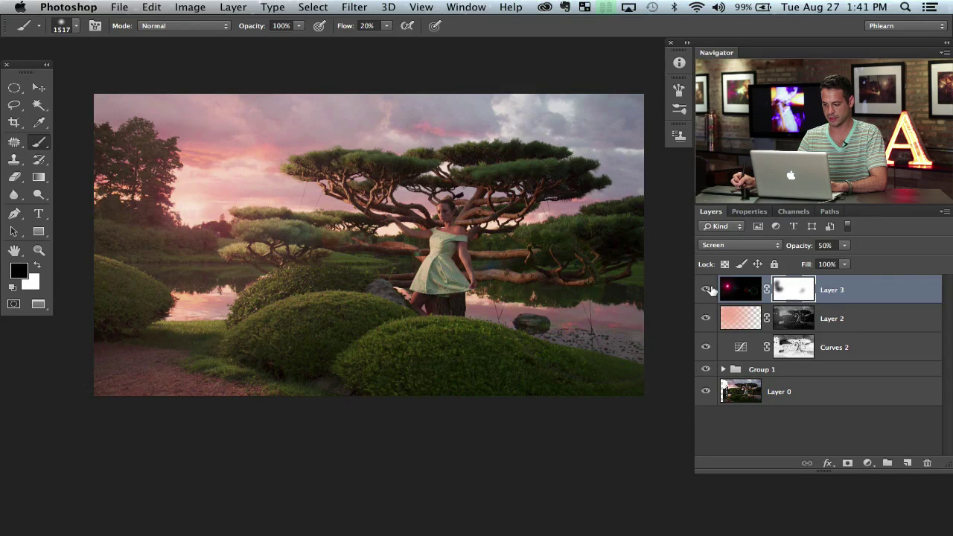
{"action": "left_click", "coordinate": [705, 289]}
{"action": "left_click", "coordinate": [706, 290]}
{"action": "left_click", "coordinate": [706, 289]}
{"action": "left_click", "coordinate": [705, 290]}
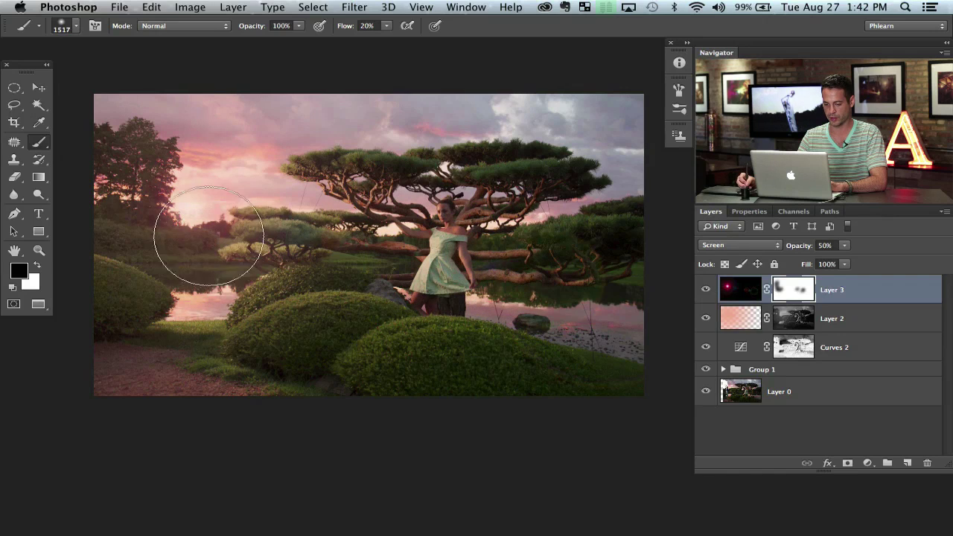
Toggle Layer 3's visibility to compare the image with and without the softened lens flare
{"action": "left_click", "coordinate": [707, 293]}
{"action": "left_click", "coordinate": [707, 292]}
{"action": "left_click", "coordinate": [707, 293]}
{"action": "left_click", "coordinate": [706, 293]}
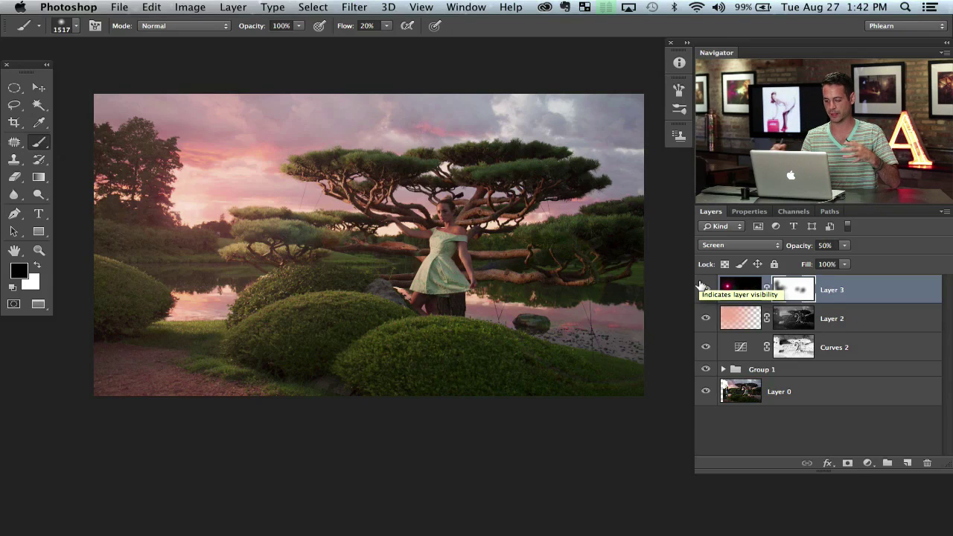
{"action": "left_click", "coordinate": [705, 295]}
{"action": "left_click", "coordinate": [704, 295]}
{"action": "left_click", "coordinate": [704, 295]}
{"action": "left_click", "coordinate": [704, 311]}
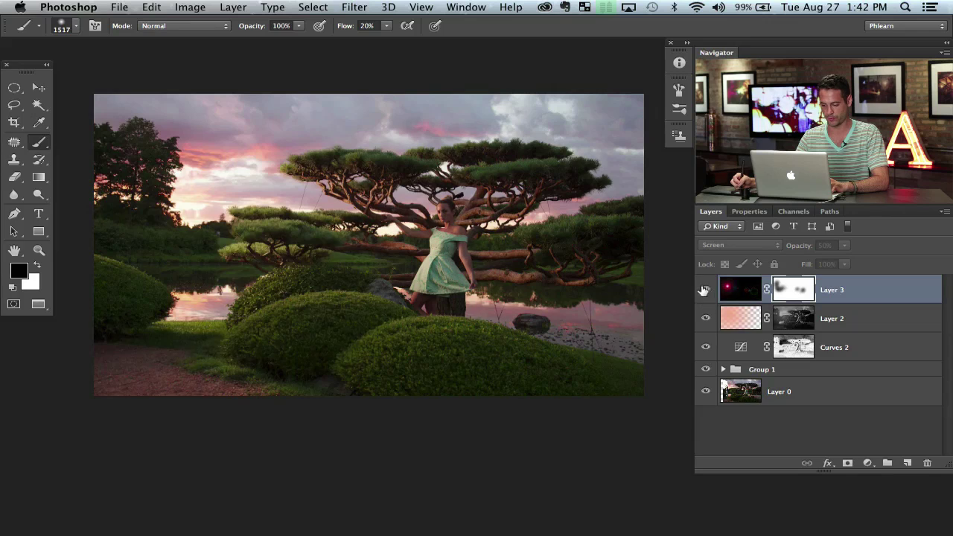
{"action": "left_click", "coordinate": [704, 289]}
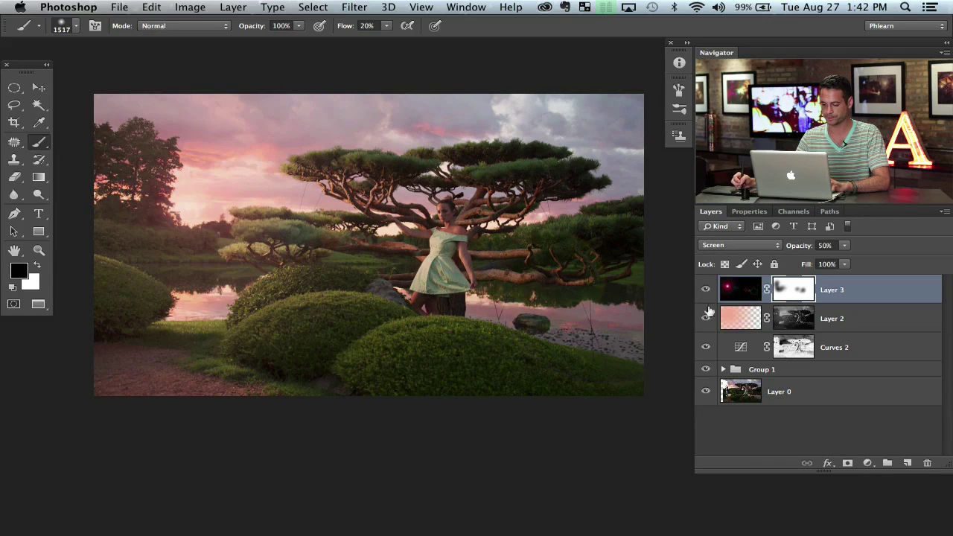
Group Layer 3, Layer 2 and Curves 2 together, and toggle the new group's visibility to compare the combined light effect
{"action": "left_click_drag", "start_coordinate": [469, 260], "coordinate": [458, 266]}
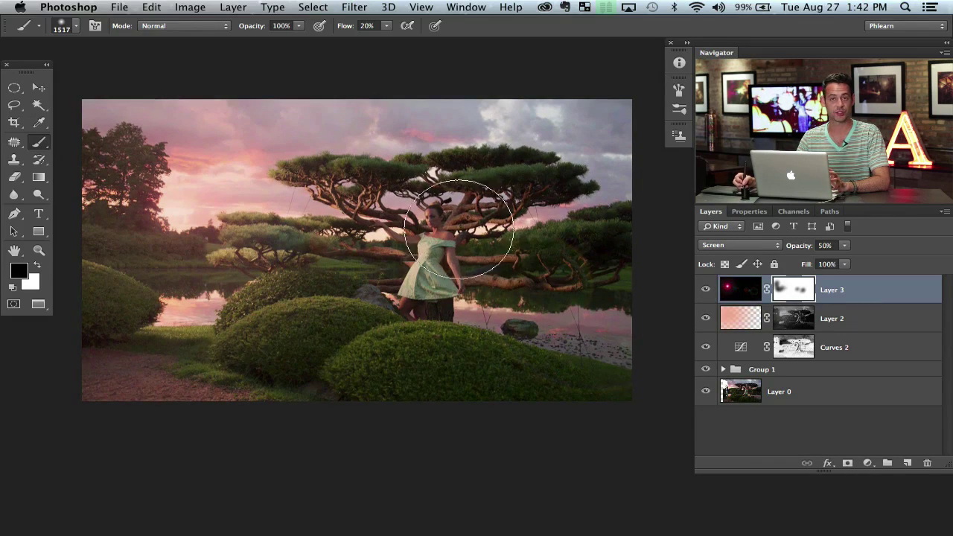
{"action": "left_click", "coordinate": [862, 351], "text": "shift"}
{"action": "key", "text": "super+g"}
{"action": "left_click", "coordinate": [705, 285]}
{"action": "left_click", "coordinate": [705, 287]}
{"action": "left_click", "coordinate": [705, 286]}
{"action": "left_click", "coordinate": [705, 286]}
{"action": "left_click", "coordinate": [704, 288]}
{"action": "left_click", "coordinate": [703, 288]}
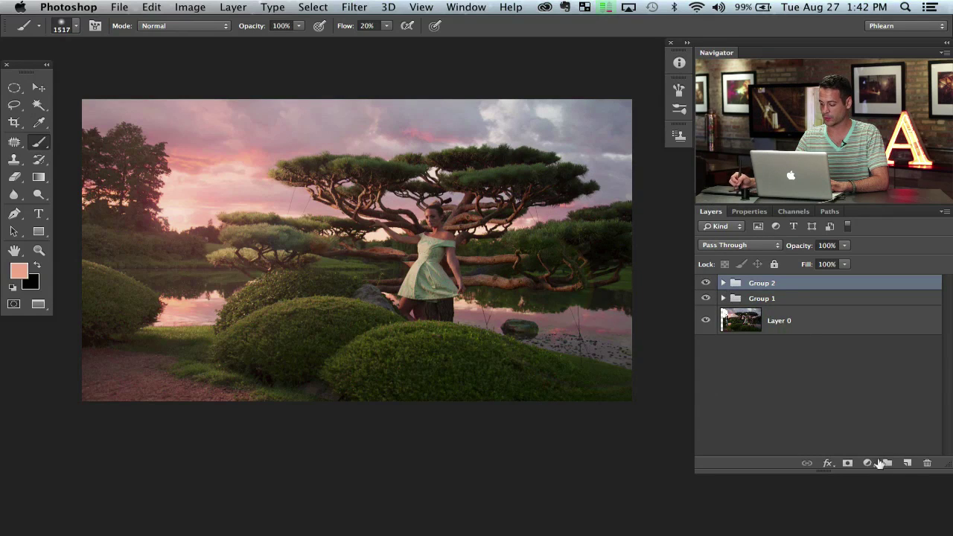
Add a Curves adjustment layer above Group 2 and slightly raise the Red channel's black point
{"action": "left_click", "coordinate": [867, 463]}
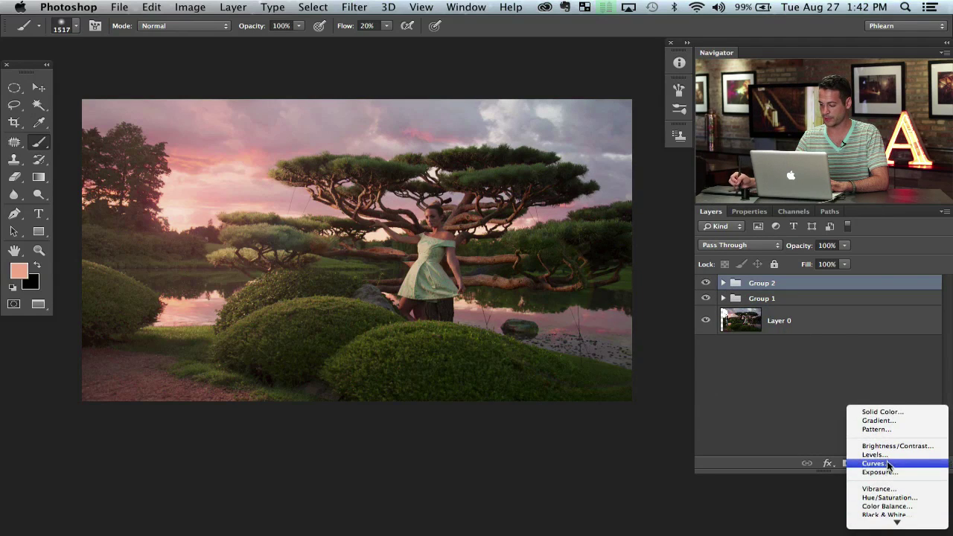
{"action": "left_click", "coordinate": [887, 464]}
{"action": "key", "text": "d"}
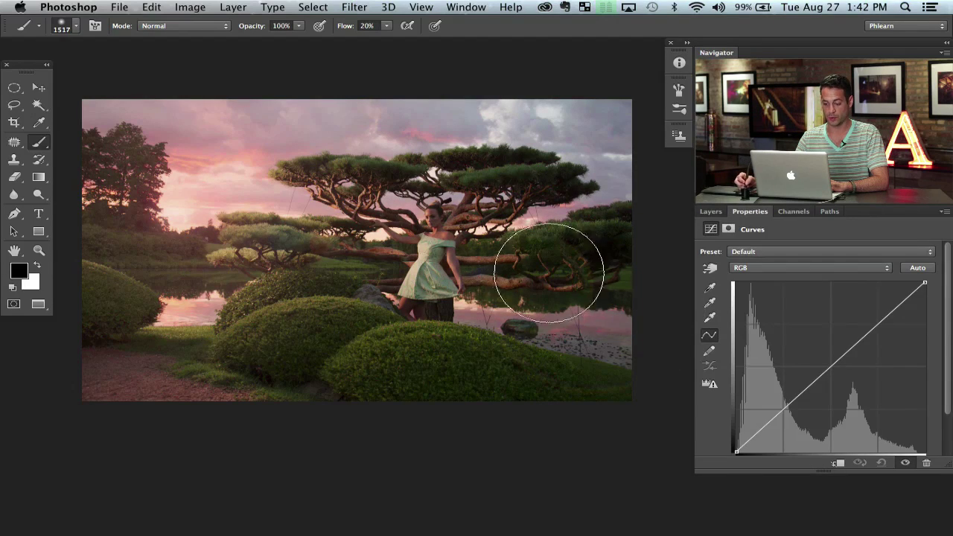
{"action": "left_click", "coordinate": [751, 269]}
{"action": "left_click", "coordinate": [753, 277]}
{"action": "left_click_drag", "start_coordinate": [736, 450], "coordinate": [730, 445]}
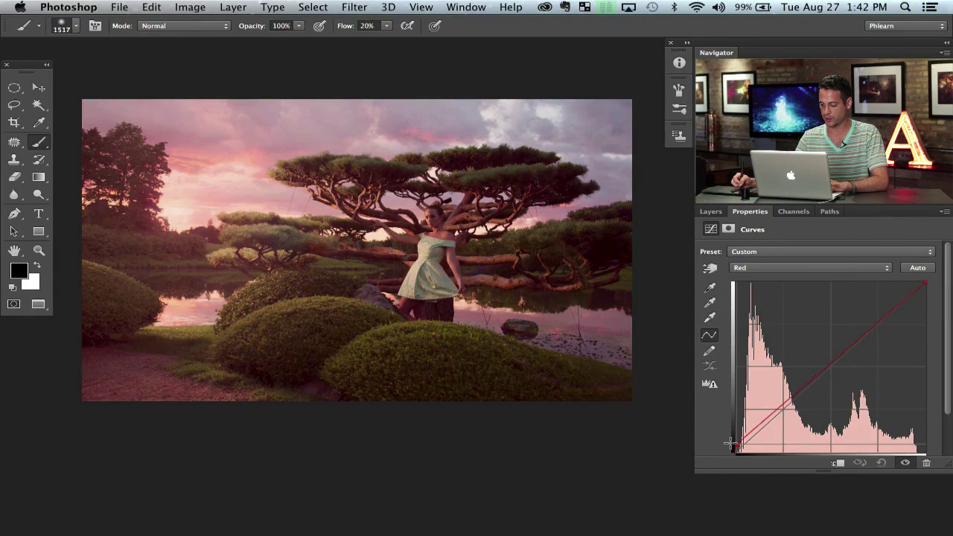
Slightly raise the Blue channel's black point in the same Curves adjustment
{"action": "left_click", "coordinate": [741, 268]}
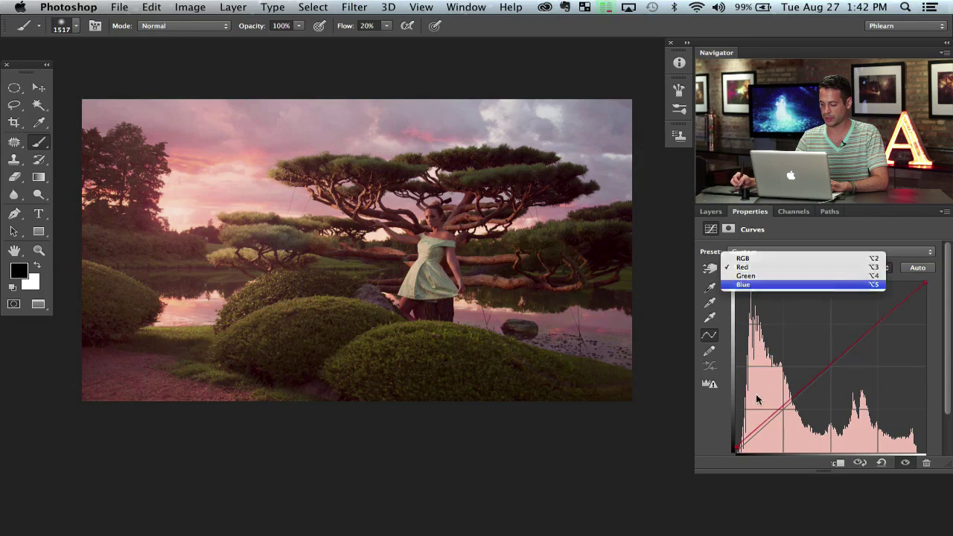
{"action": "key", "text": "Return"}
{"action": "left_click_drag", "start_coordinate": [736, 451], "coordinate": [732, 444]}
Raise the highlights on the Green channel's curve in the same adjustment
{"action": "left_click", "coordinate": [761, 269]}
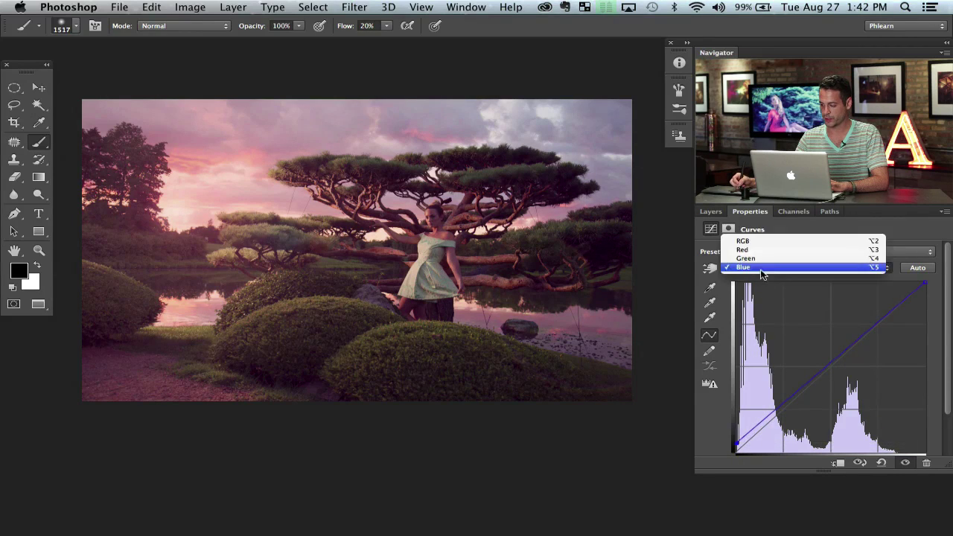
{"action": "key", "text": "Up"}
{"action": "key", "text": "Return"}
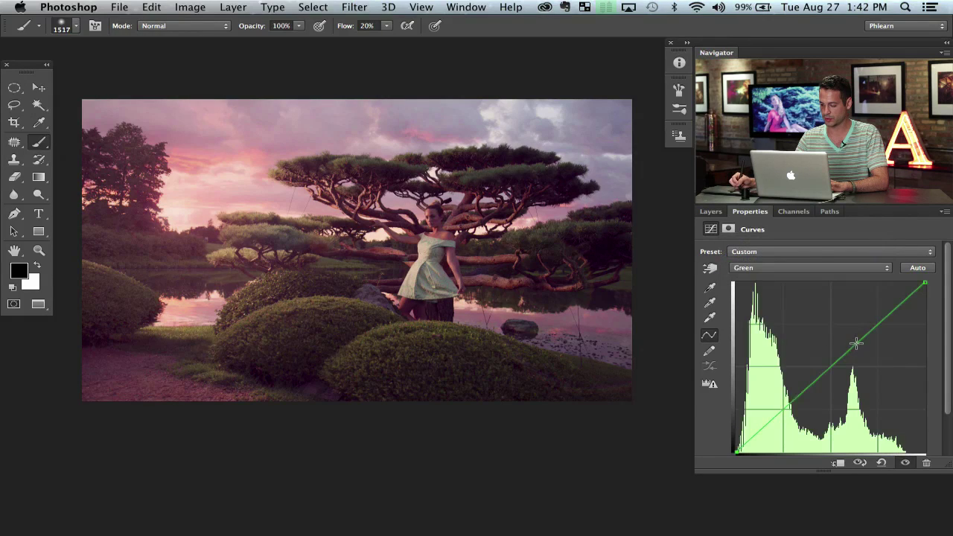
{"action": "left_click_drag", "start_coordinate": [855, 340], "coordinate": [877, 325]}
Slightly raise the highlights on the Red channel's curve, after reviewing the Blue channel
{"action": "left_click", "coordinate": [786, 269]}
{"action": "left_click", "coordinate": [803, 279]}
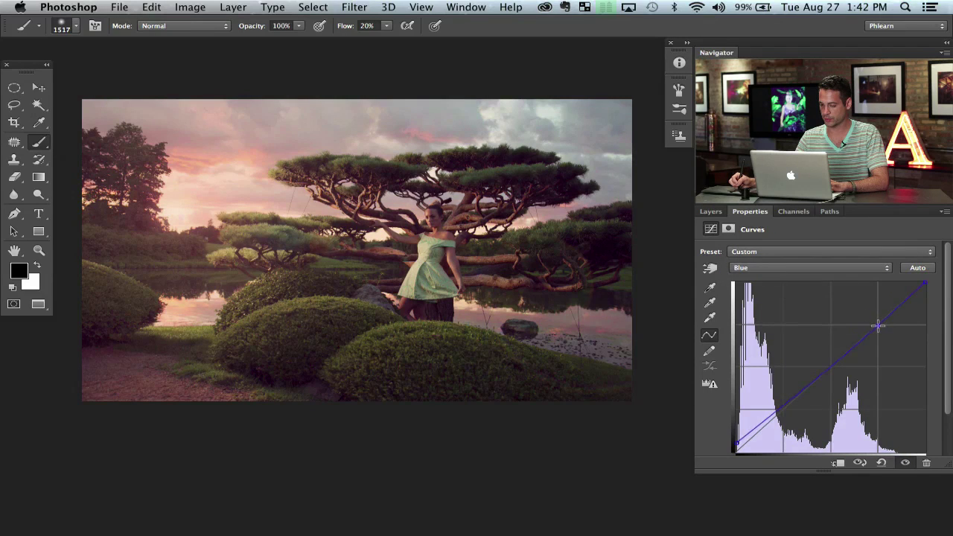
{"action": "left_click", "coordinate": [809, 269]}
{"action": "left_click", "coordinate": [812, 253]}
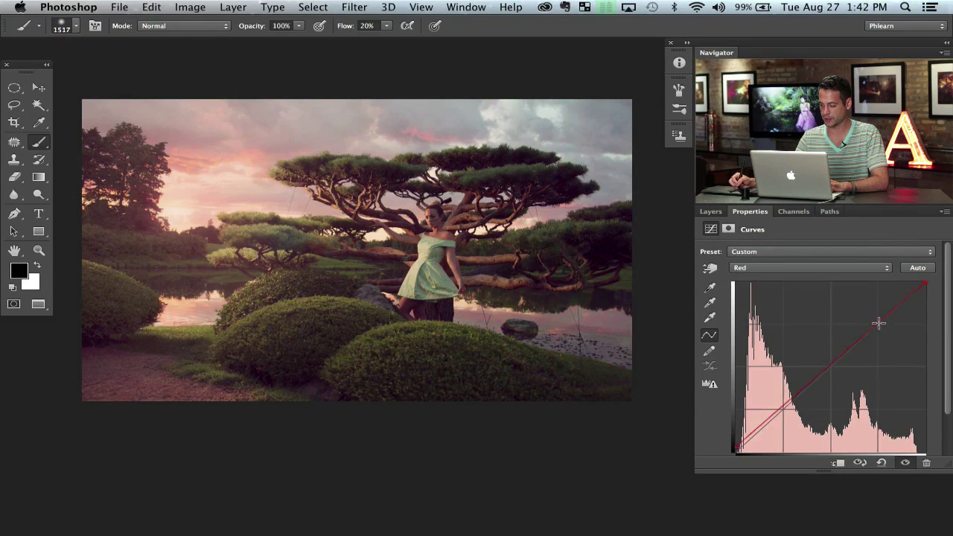
{"action": "left_click_drag", "start_coordinate": [878, 320], "coordinate": [881, 319]}
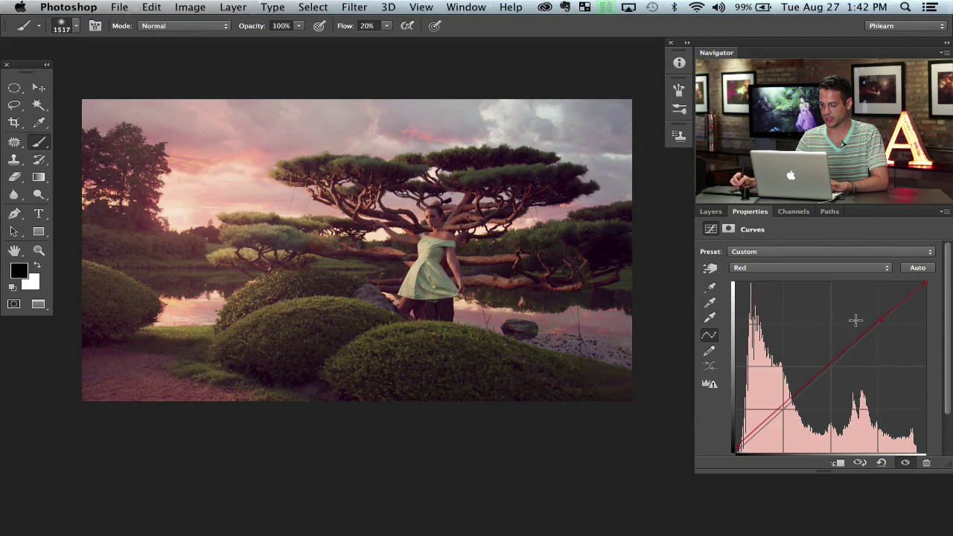
Inspect the colour grade around the woman and garden, and toggle Curves 3's visibility to compare before and after
{"action": "left_click", "coordinate": [710, 212]}
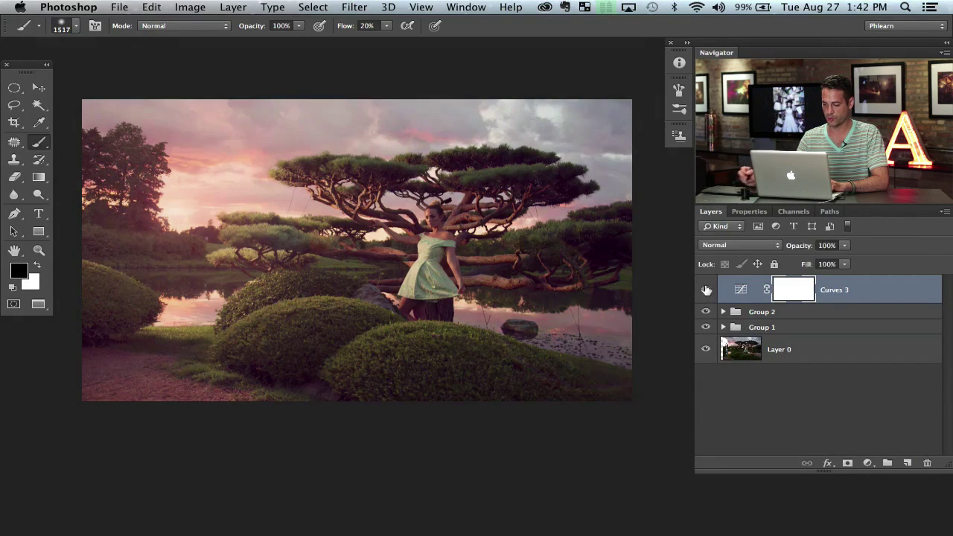
{"action": "key", "text": "super+equal"}
{"action": "key", "text": "super+equal"}
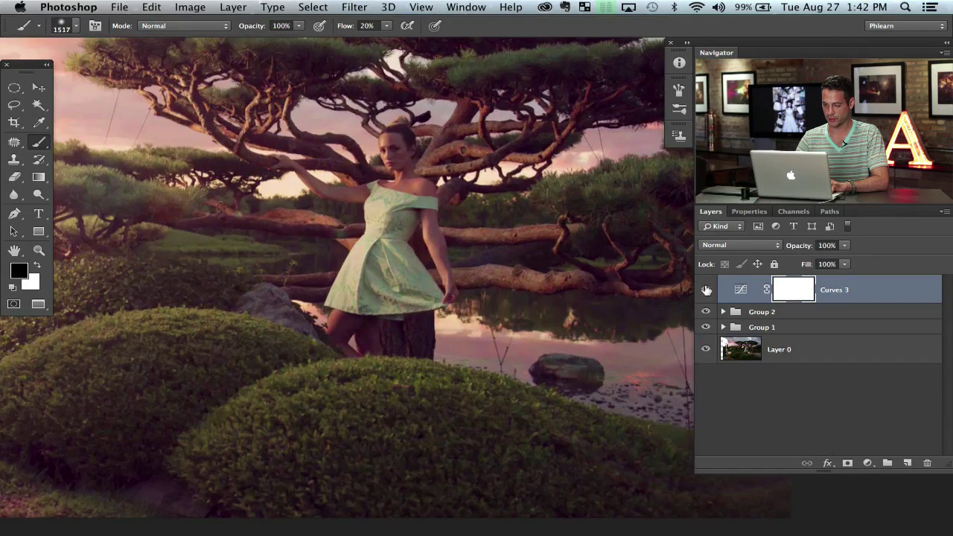
{"action": "key", "text": "super+minus"}
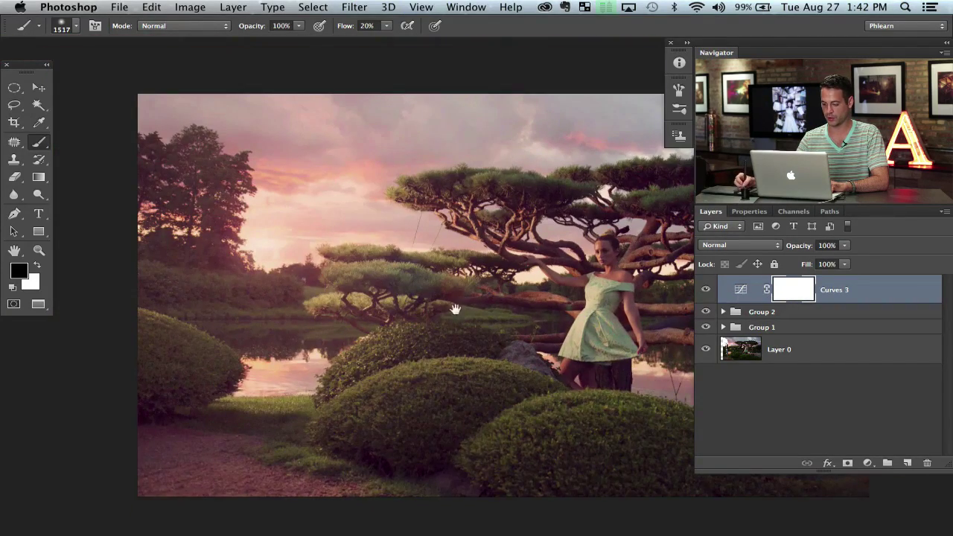
{"action": "left_click_drag", "start_coordinate": [465, 317], "coordinate": [423, 274]}
{"action": "key", "text": "super+minus"}
{"action": "left_click_drag", "start_coordinate": [553, 274], "coordinate": [465, 228]}
{"action": "left_click", "coordinate": [704, 294]}
{"action": "left_click", "coordinate": [704, 294]}
{"action": "left_click", "coordinate": [704, 293]}
{"action": "left_click", "coordinate": [704, 293]}
{"action": "left_click", "coordinate": [704, 293]}
{"action": "left_click", "coordinate": [704, 294]}
{"action": "left_click", "coordinate": [705, 291]}
{"action": "left_click", "coordinate": [704, 290]}
{"action": "double_click", "coordinate": [705, 291]}
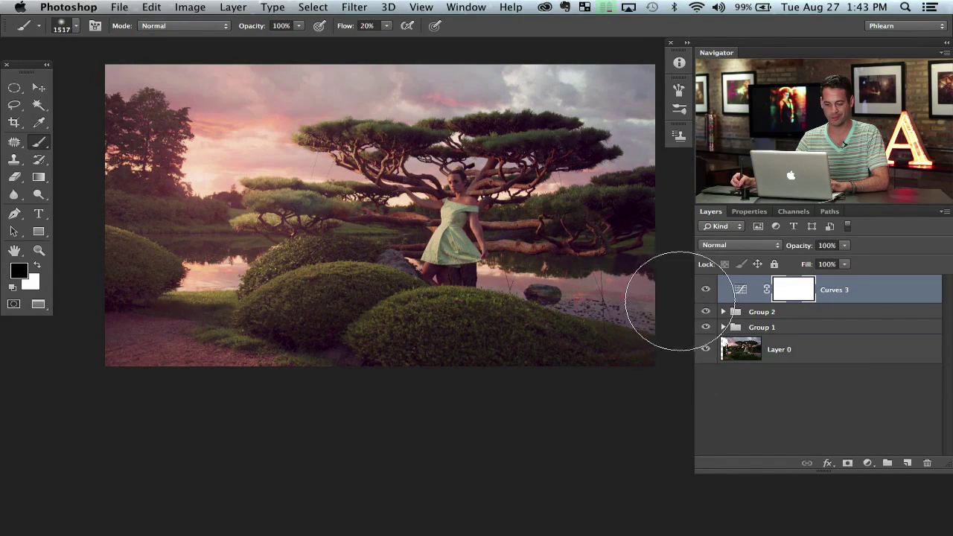
Add a Curves adjustment layer directly above Group 2 and pull the RGB midtones down to darken the image
{"action": "left_click", "coordinate": [847, 317]}
{"action": "left_click", "coordinate": [868, 463]}
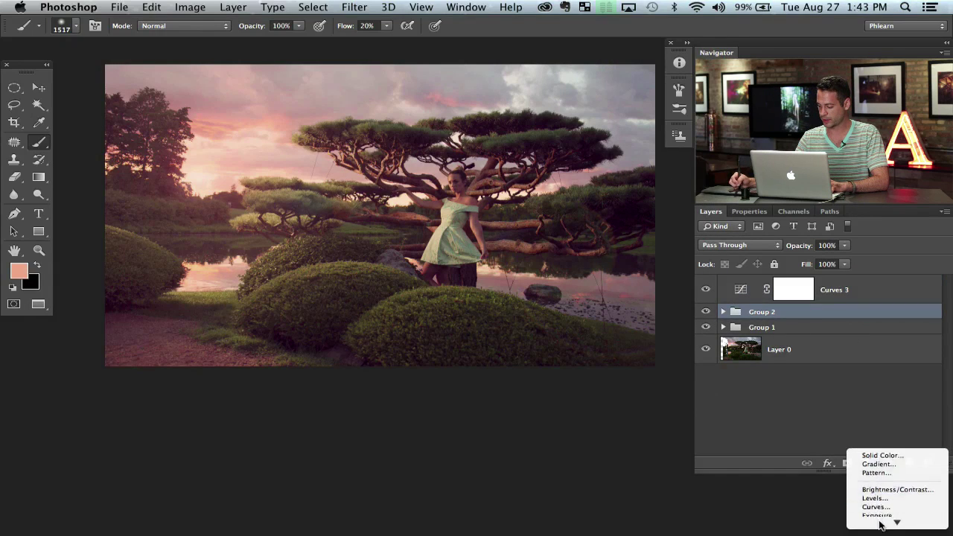
{"action": "left_click", "coordinate": [875, 481]}
{"action": "left_click_drag", "start_coordinate": [832, 367], "coordinate": [833, 386]}
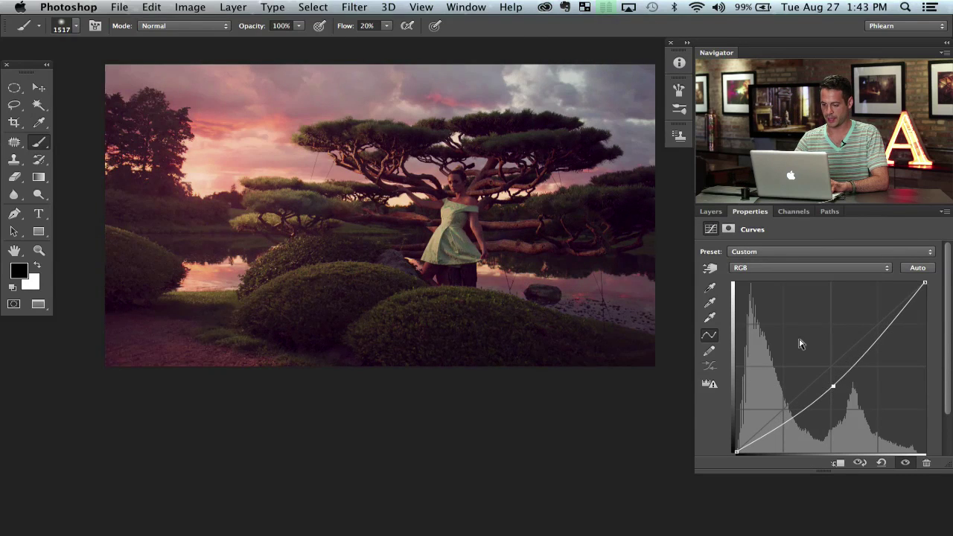
Invert the Curves 4 mask and draw white linear gradients in from the image's outer edges to darken them, checking the layer's effect
{"action": "key", "text": "g"}
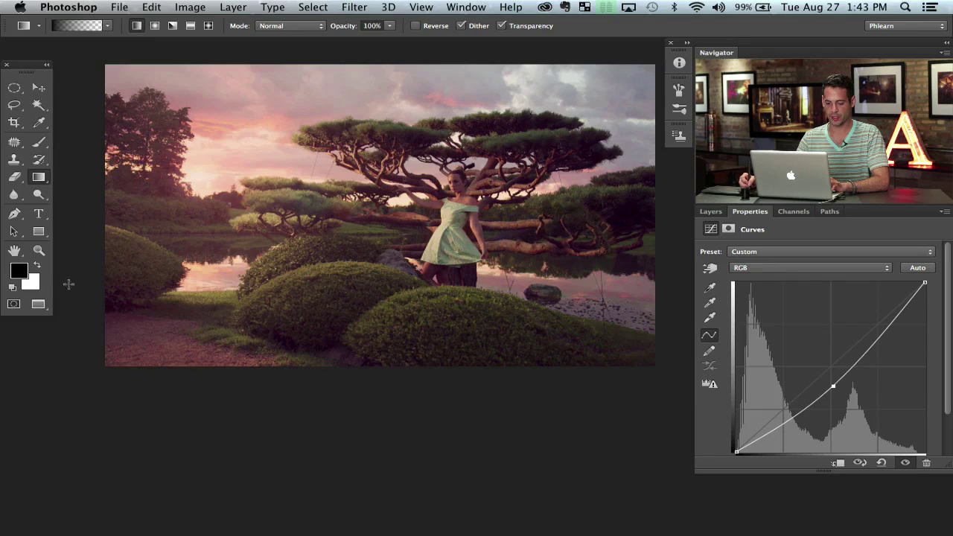
{"action": "key", "text": "x"}
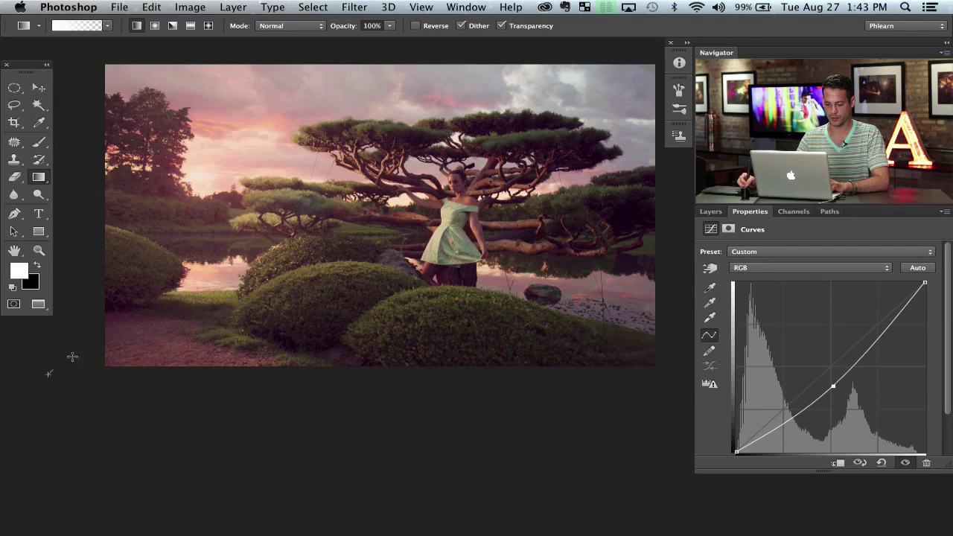
{"action": "left_click_drag", "start_coordinate": [129, 361], "coordinate": [216, 358]}
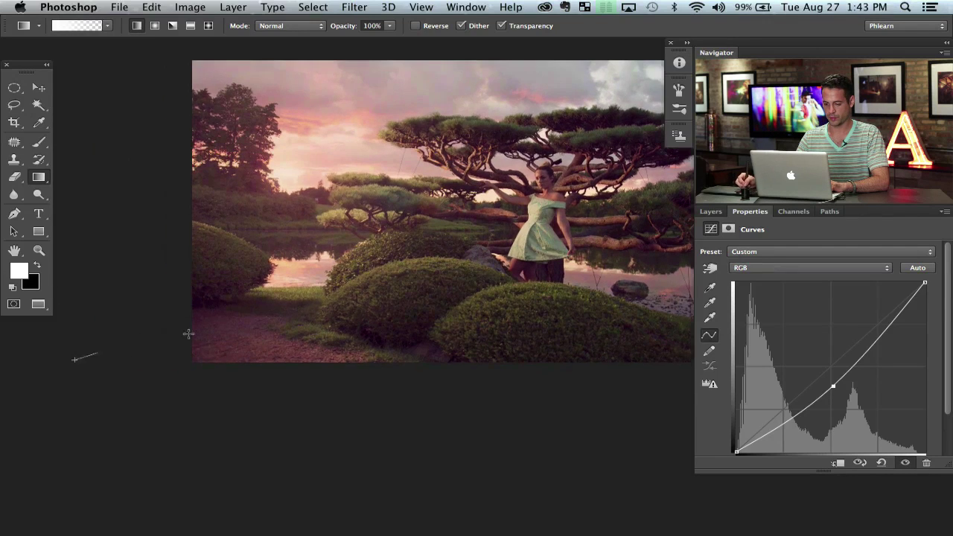
{"action": "scroll", "coordinate": [412, 342], "scroll_direction": "right", "scroll_amount": 5}
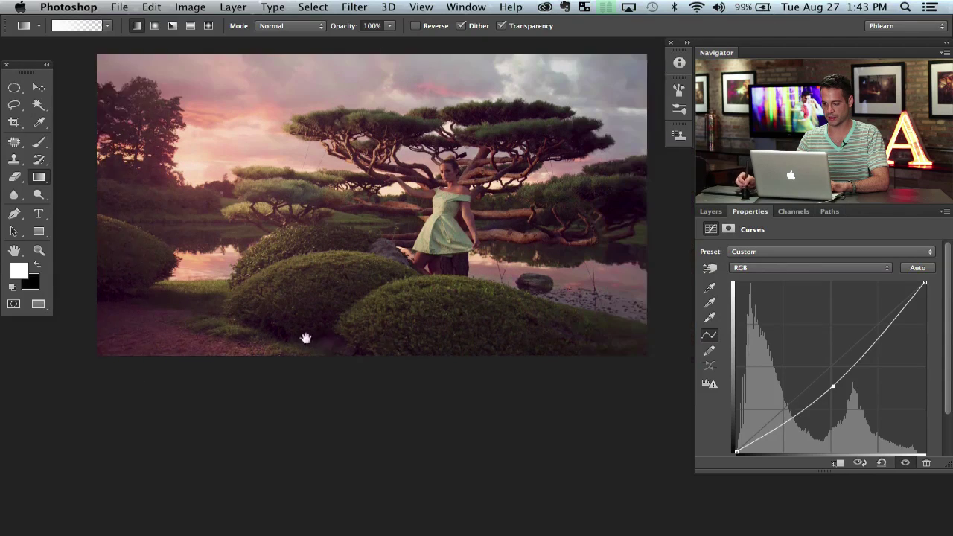
{"action": "left_click_drag", "start_coordinate": [373, 336], "coordinate": [485, 372]}
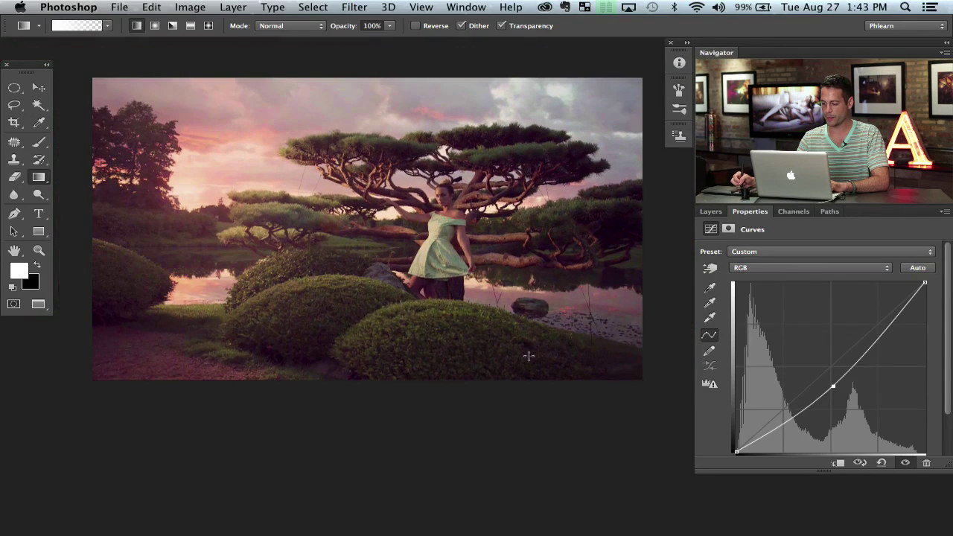
{"action": "left_click", "coordinate": [708, 213]}
{"action": "left_click", "coordinate": [706, 319]}
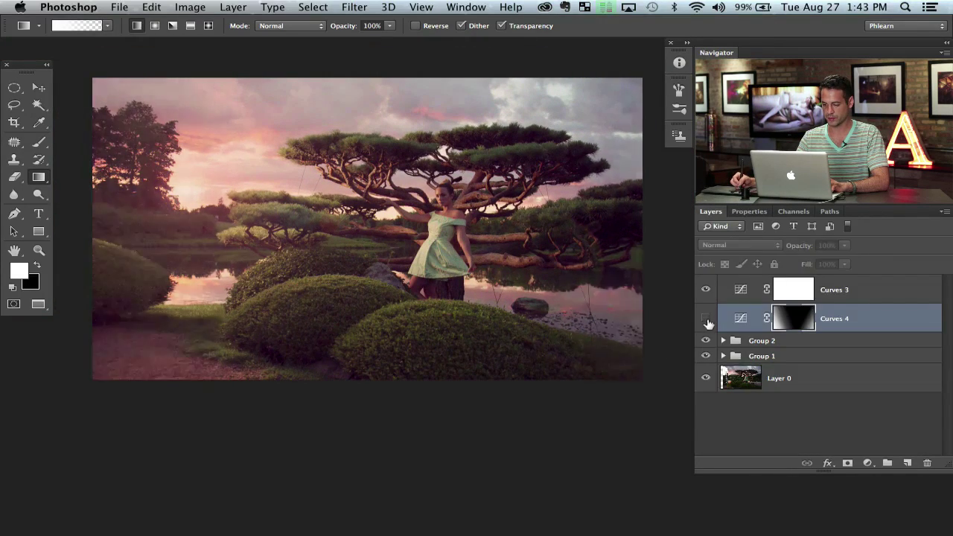
Add a Curves adjustment layer directly above Curves 4 and raise the RGB midtones to brighten the image
{"action": "left_click", "coordinate": [863, 462]}
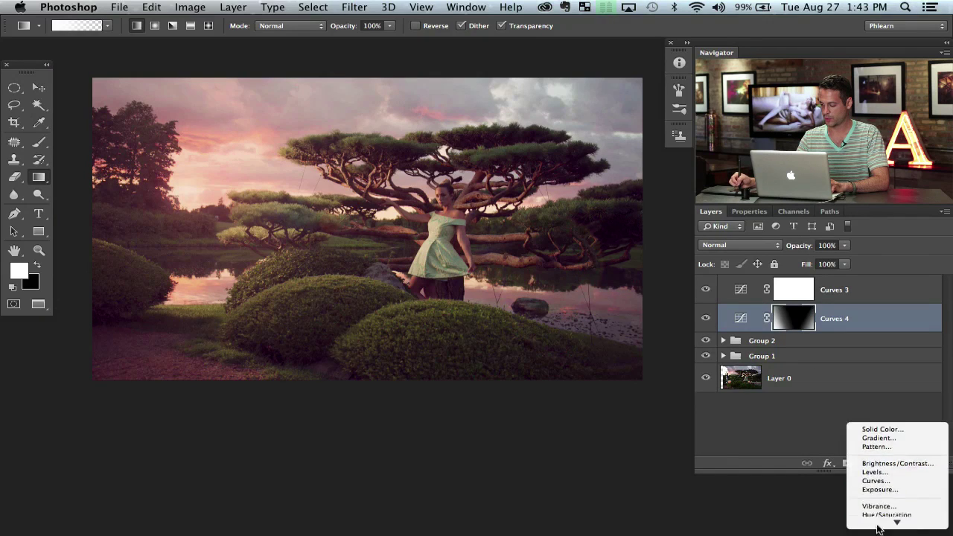
{"action": "left_click", "coordinate": [863, 472]}
{"action": "left_click_drag", "start_coordinate": [832, 385], "coordinate": [821, 363]}
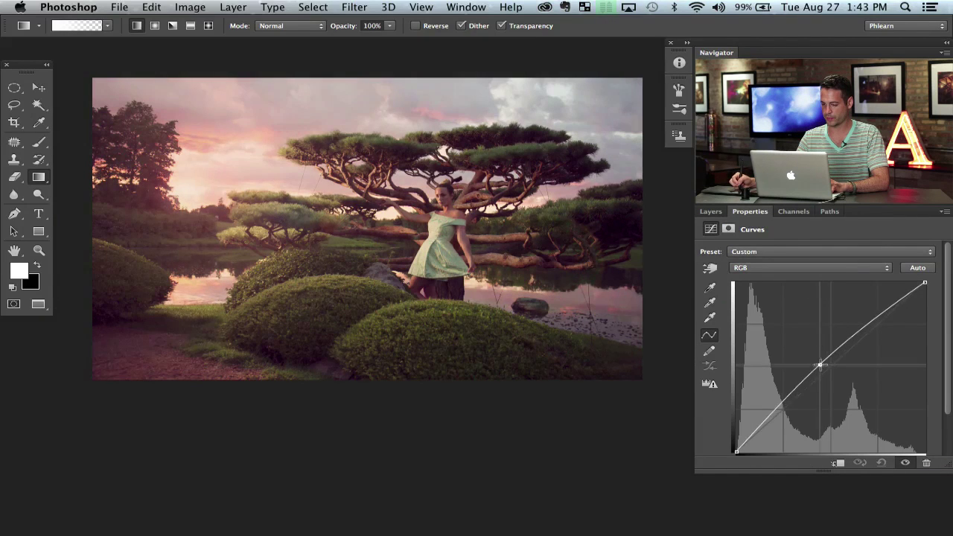
Invert the new Curves mask and reveal the brightening around the woman with white radial gradients, undoing the last unwanted one
{"action": "key", "text": "super+i"}
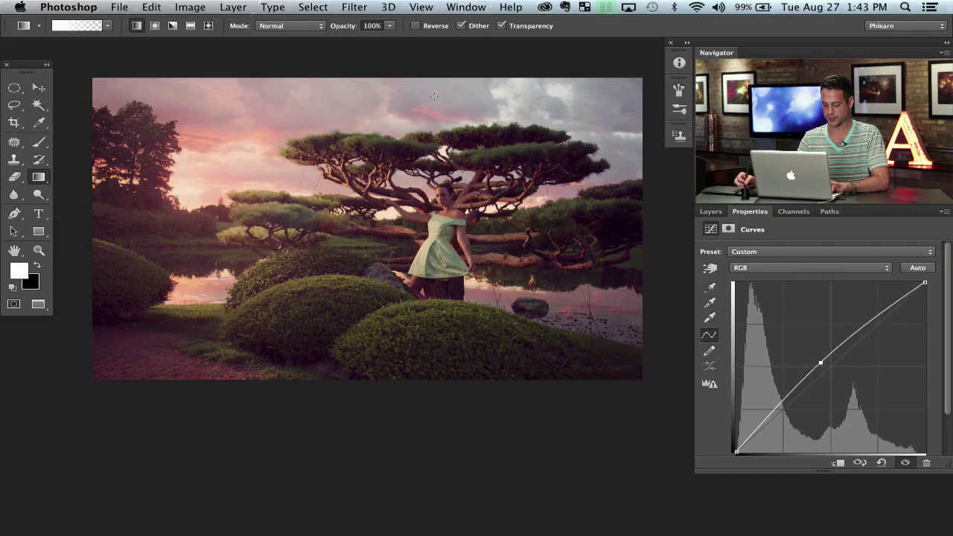
{"action": "key", "text": "]"}
{"action": "left_click_drag", "start_coordinate": [425, 273], "coordinate": [480, 253]}
{"action": "key", "text": "super+z"}
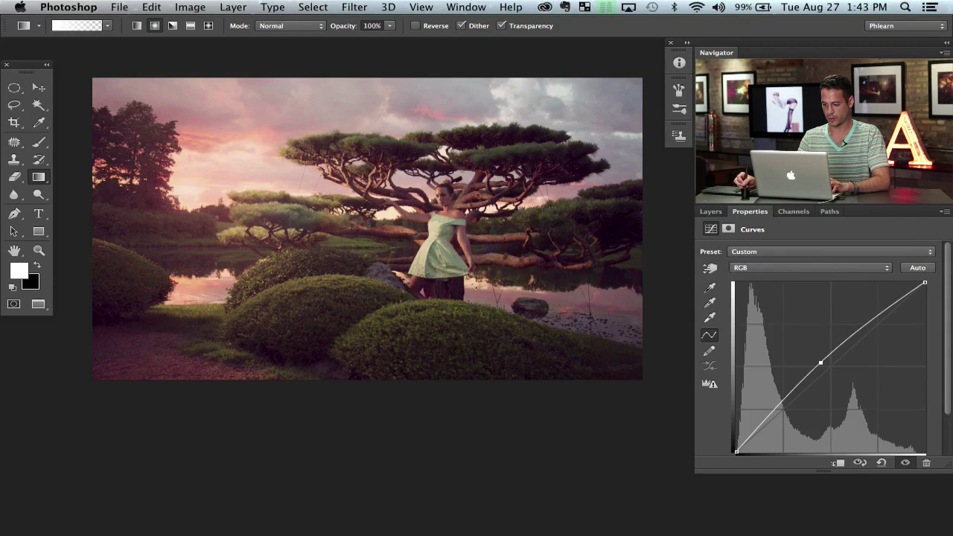
Toggle Curves 5's visibility to compare the brightened area around the woman before and after
{"action": "left_click", "coordinate": [709, 212]}
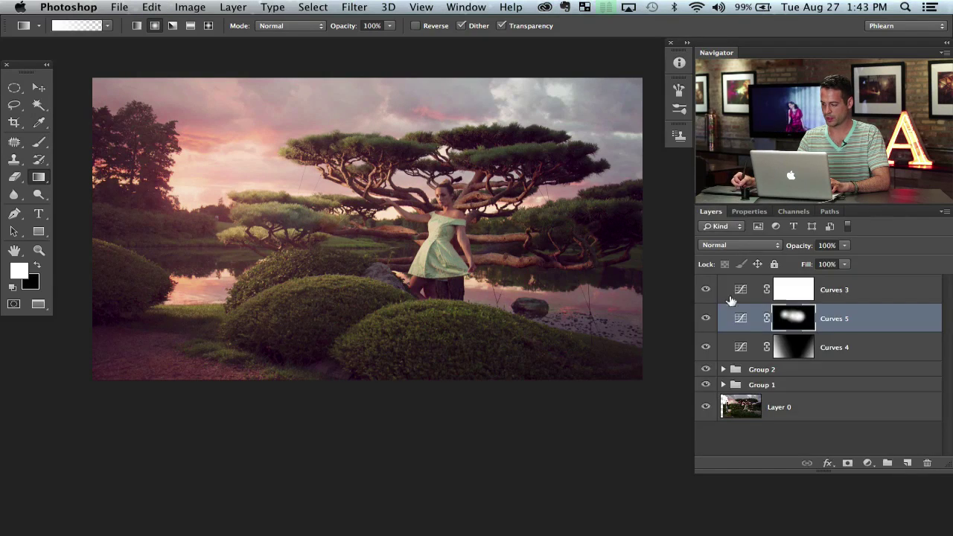
{"action": "left_click", "coordinate": [706, 318]}
{"action": "left_click", "coordinate": [706, 318]}
{"action": "left_click", "coordinate": [706, 318]}
{"action": "left_click", "coordinate": [706, 318]}
{"action": "left_click", "coordinate": [706, 318]}
{"action": "left_click", "coordinate": [706, 318]}
Soften the Curves 5 mask with a large-radius Gaussian Blur
{"action": "key", "text": "super+alt+f"}
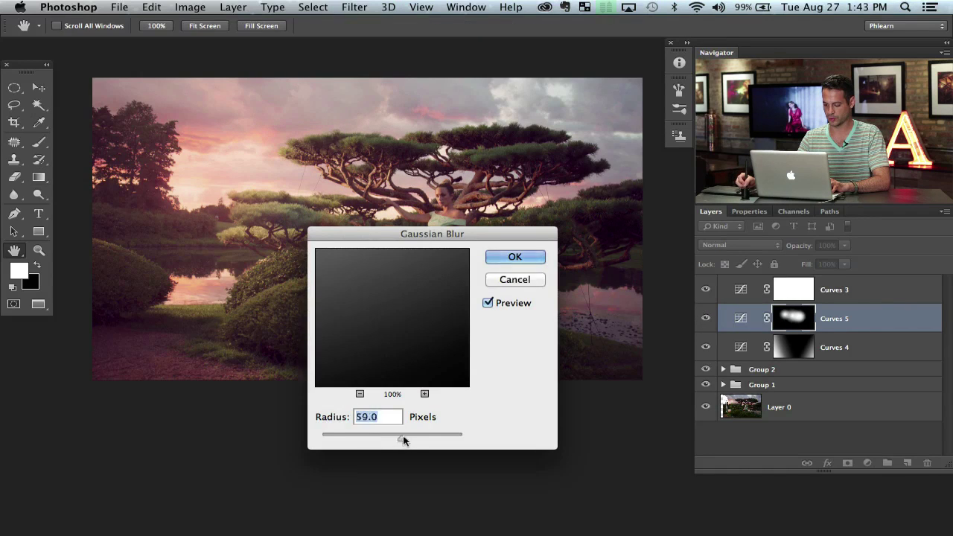
{"action": "left_click", "coordinate": [426, 434]}
{"action": "left_click", "coordinate": [521, 257]}
{"action": "key", "text": "g"}
Compare the image with and without the Curves 5 brightening and the Curves 4 edge darkening
{"action": "left_click", "coordinate": [706, 317]}
{"action": "left_click", "coordinate": [705, 318]}
{"action": "left_click", "coordinate": [706, 318]}
{"action": "left_click", "coordinate": [705, 318]}
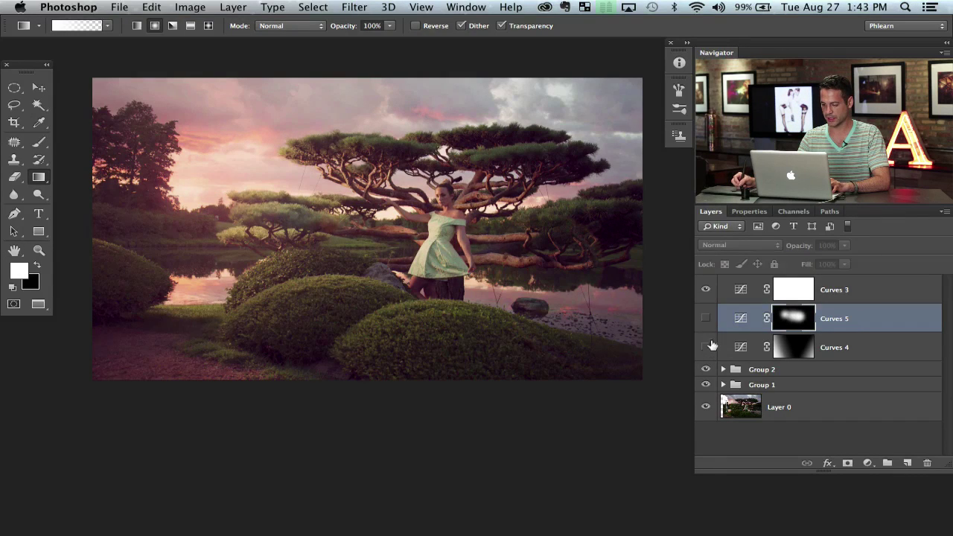
{"action": "left_click", "coordinate": [706, 348]}
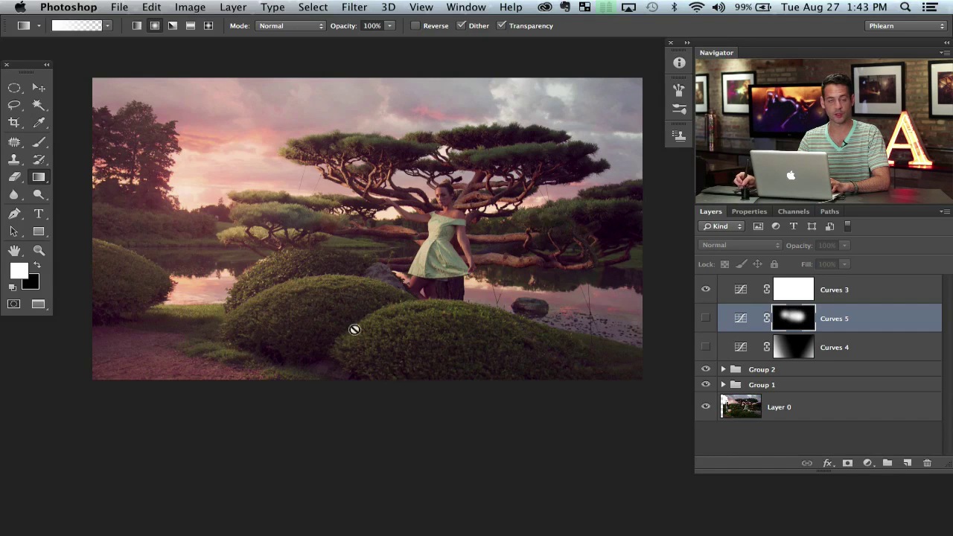
{"action": "left_click", "coordinate": [705, 348]}
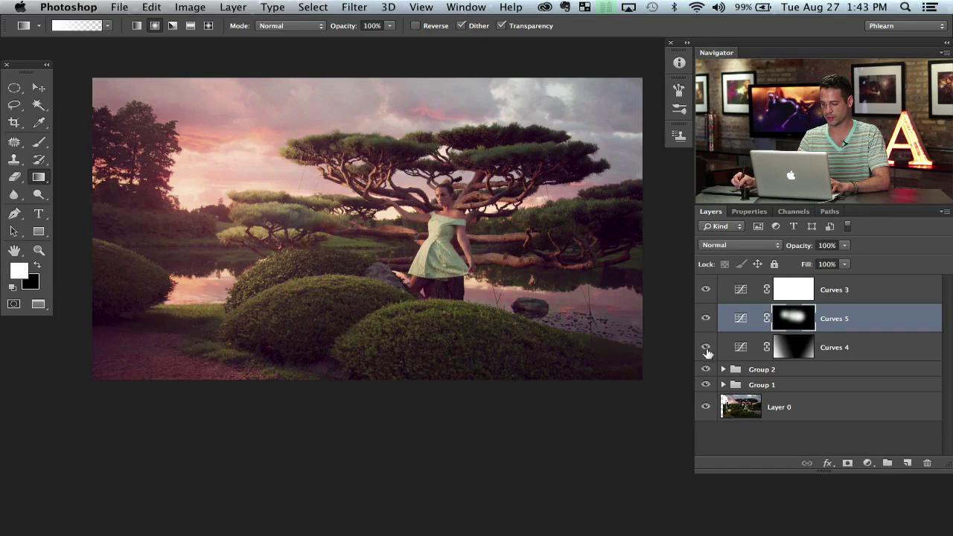
{"action": "mouse_move", "coordinate": [707, 350]}
{"action": "left_mouse_down"}
{"action": "mouse_move", "coordinate": [704, 322]}
{"action": "mouse_move", "coordinate": [706, 347]}
{"action": "left_mouse_up"}
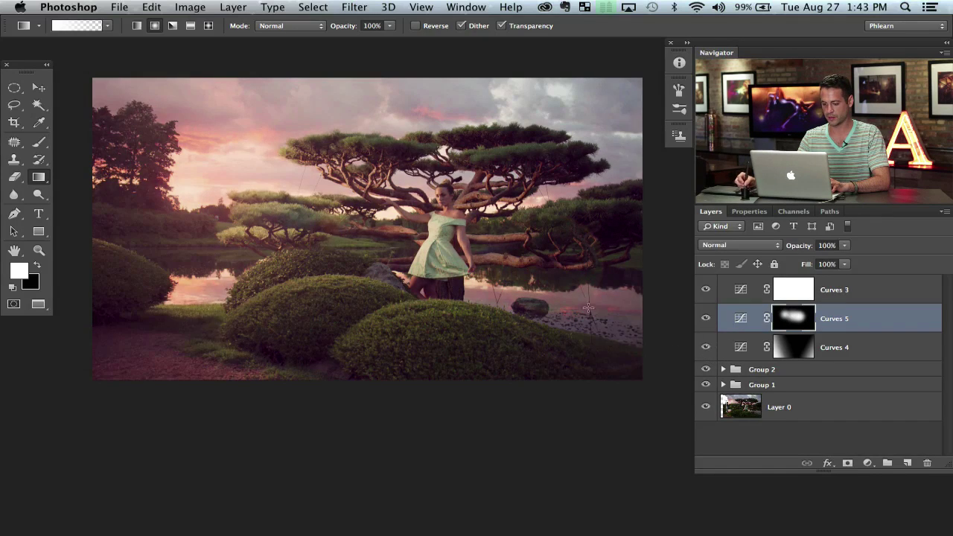
Group the Curves 3, Curves 5 and Curves 4 layers together
{"action": "left_click", "coordinate": [849, 294]}
{"action": "left_click", "coordinate": [851, 344], "text": "shift"}
{"action": "key", "text": "super+g"}
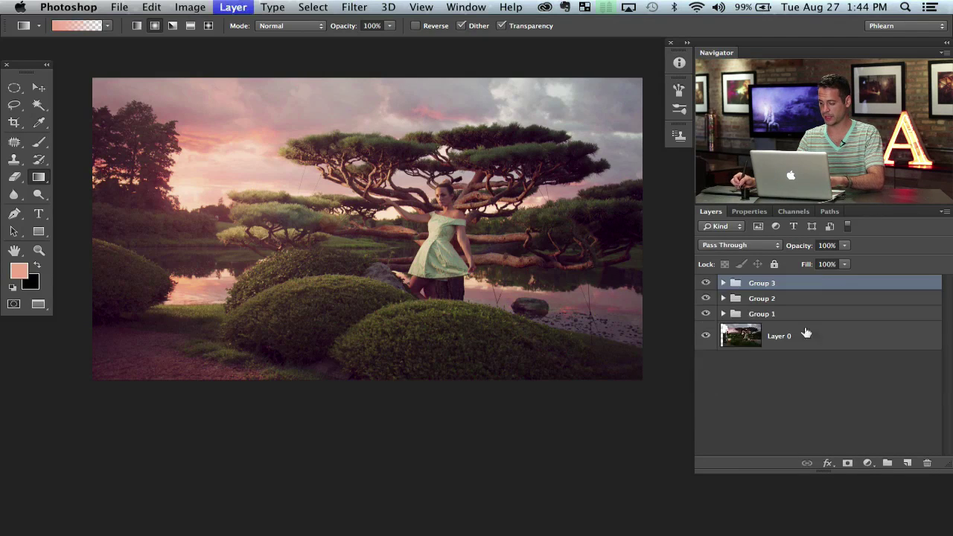
Toggle Group 3's visibility to review the combined effect of its Curves adjustments
{"action": "left_click", "coordinate": [706, 283]}
{"action": "left_click", "coordinate": [706, 284]}
{"action": "left_click", "coordinate": [706, 284]}
{"action": "left_click", "coordinate": [705, 283]}
{"action": "left_click", "coordinate": [706, 284]}
{"action": "left_click", "coordinate": [706, 284]}
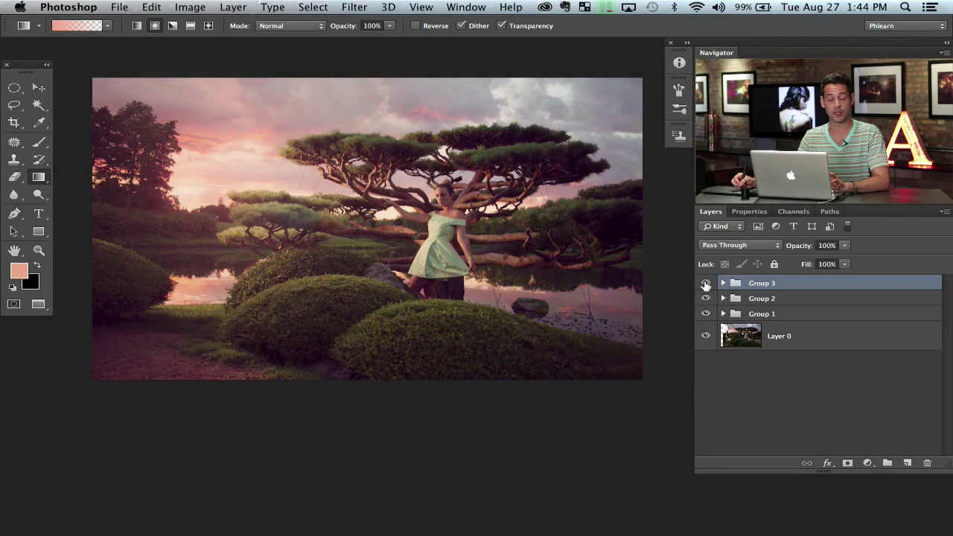
Hide all three groups and show them again from Group 1 up to Group 3 to review each editing stage
{"action": "left_click", "coordinate": [705, 314]}
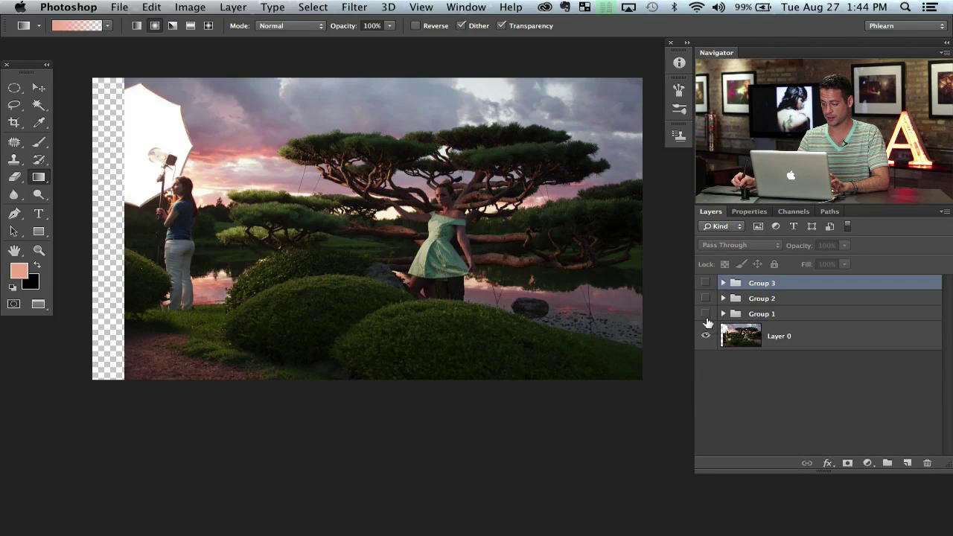
{"action": "left_click", "coordinate": [706, 313]}
{"action": "left_click", "coordinate": [705, 298]}
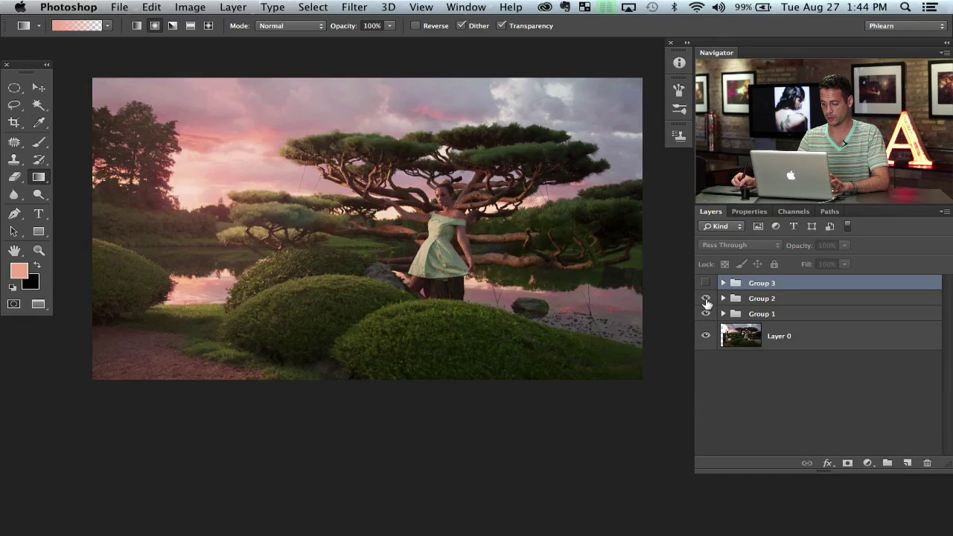
{"action": "left_click", "coordinate": [706, 298]}
{"action": "left_click", "coordinate": [706, 299]}
{"action": "left_click", "coordinate": [706, 299]}
{"action": "left_click", "coordinate": [705, 299]}
{"action": "left_click", "coordinate": [706, 283]}
{"action": "left_click", "coordinate": [706, 284]}
{"action": "left_click", "coordinate": [706, 284]}
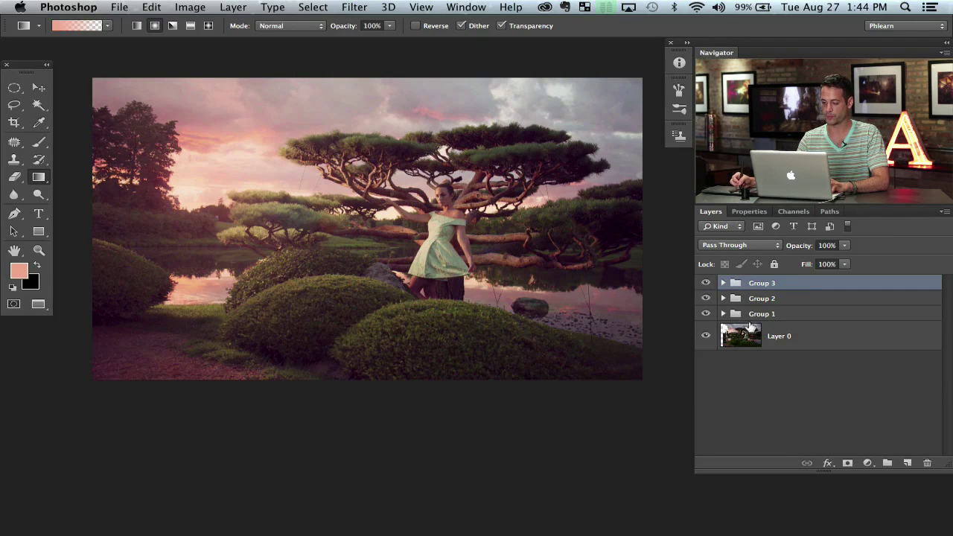
Add a Hue/Saturation adjustment layer above Group 3 and increase the Saturation
{"action": "left_click", "coordinate": [867, 463]}
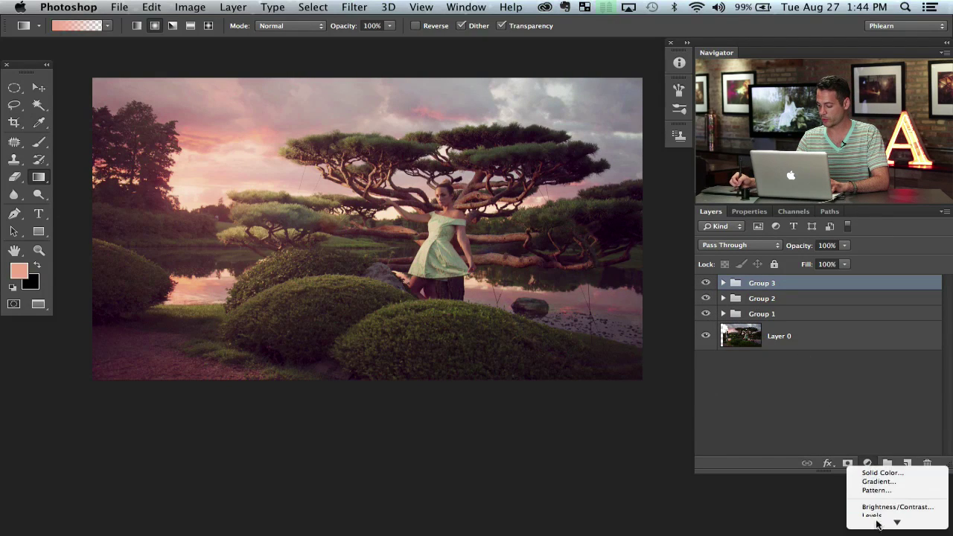
{"action": "left_click", "coordinate": [887, 488]}
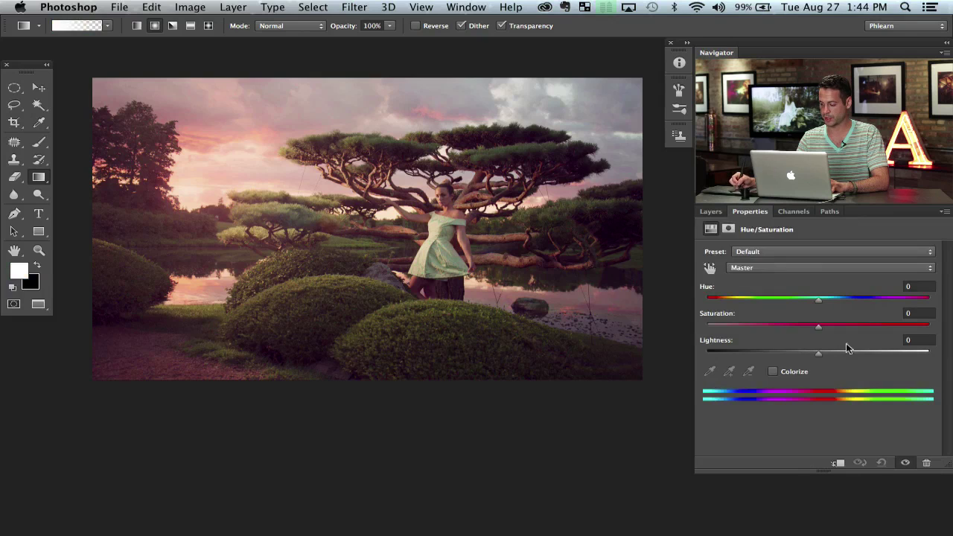
{"action": "mouse_move", "coordinate": [849, 325]}
{"action": "left_mouse_down"}
{"action": "mouse_move", "coordinate": [861, 328]}
{"action": "mouse_move", "coordinate": [846, 324]}
{"action": "left_mouse_up"}
{"action": "left_click", "coordinate": [710, 211]}
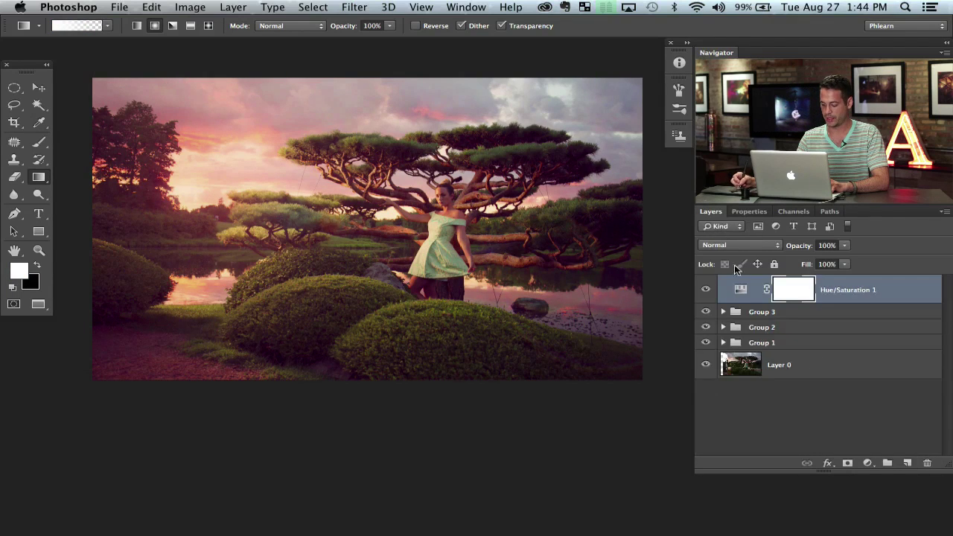
Invert the Hue/Saturation 1 mask and paint white at 10% flow over the glowing sunset and nearby trees to reveal the saturation
{"action": "key", "text": "super+i"}
{"action": "key", "text": "b"}
{"action": "left_click_drag", "start_coordinate": [236, 215], "coordinate": [197, 213]}
{"action": "key", "text": "shift+1"}
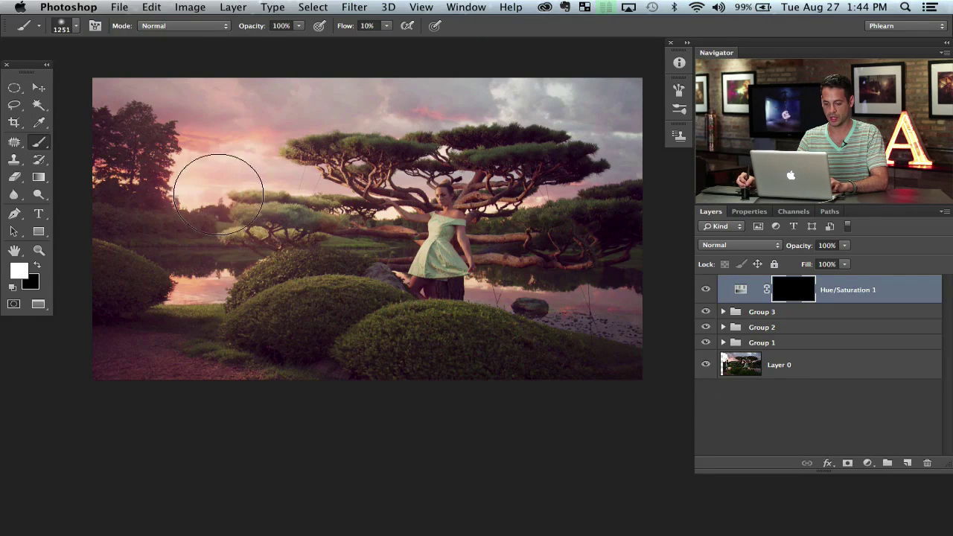
{"action": "left_click", "coordinate": [209, 178]}
{"action": "left_click_drag", "start_coordinate": [209, 176], "coordinate": [233, 175]}
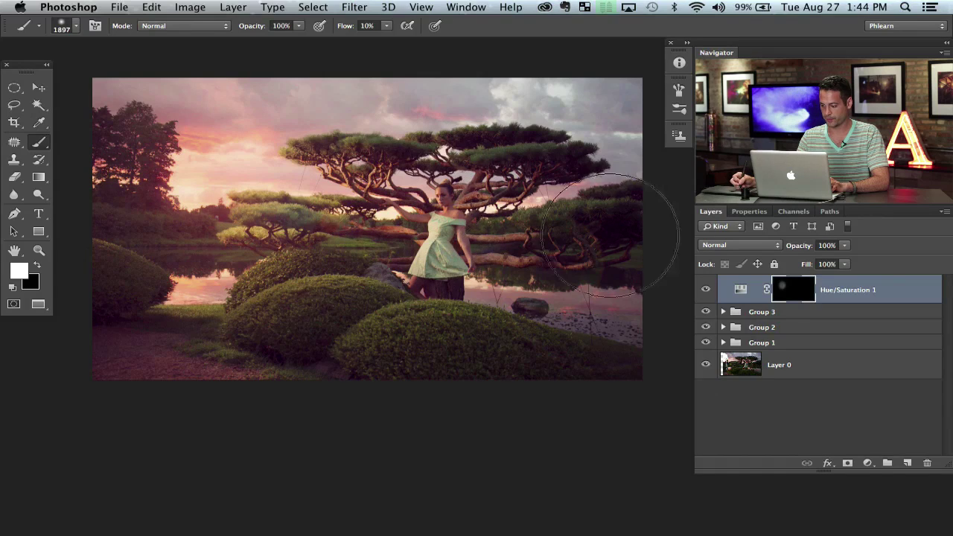
Toggle Hue/Saturation 1's visibility to compare the sunset area with and without the added saturation
{"action": "left_click", "coordinate": [705, 289]}
{"action": "left_click", "coordinate": [704, 290]}
{"action": "left_click", "coordinate": [704, 291]}
{"action": "left_click", "coordinate": [704, 291]}
{"action": "left_click", "coordinate": [704, 290]}
{"action": "left_click", "coordinate": [704, 291]}
Paint black at 10% flow on the Hue/Saturation 1 mask around the woman to reduce the saturation, comparing before and after
{"action": "key", "text": "x"}
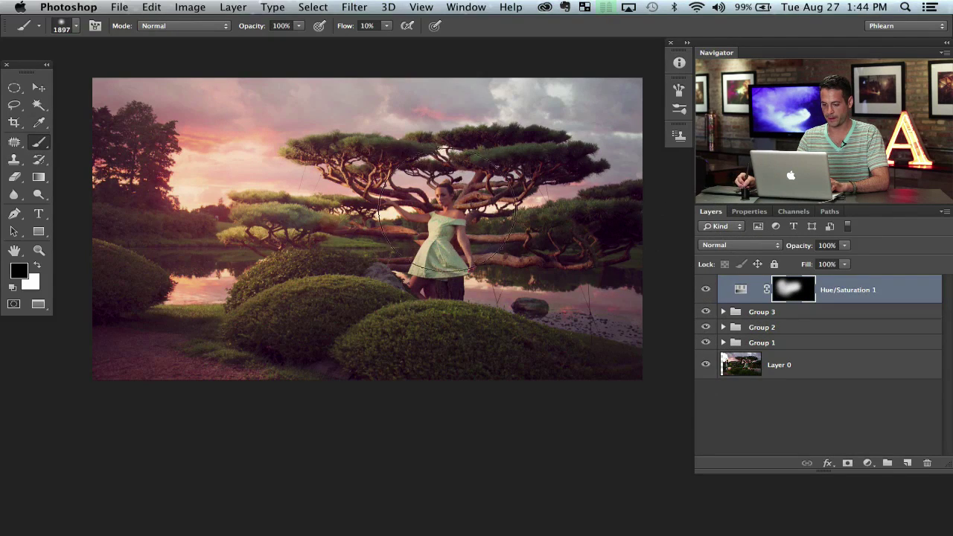
{"action": "left_click", "coordinate": [704, 289]}
{"action": "left_click", "coordinate": [704, 292]}
{"action": "left_click", "coordinate": [704, 290]}
{"action": "left_click", "coordinate": [703, 290]}
{"action": "left_click", "coordinate": [704, 290]}
{"action": "left_click", "coordinate": [704, 290]}
{"action": "left_click", "coordinate": [704, 291]}
{"action": "left_click", "coordinate": [705, 291]}
Add a Hue/Saturation adjustment directly above Curves 4 inside Group 3 and set its Saturation to -20
{"action": "left_click", "coordinate": [723, 312]}
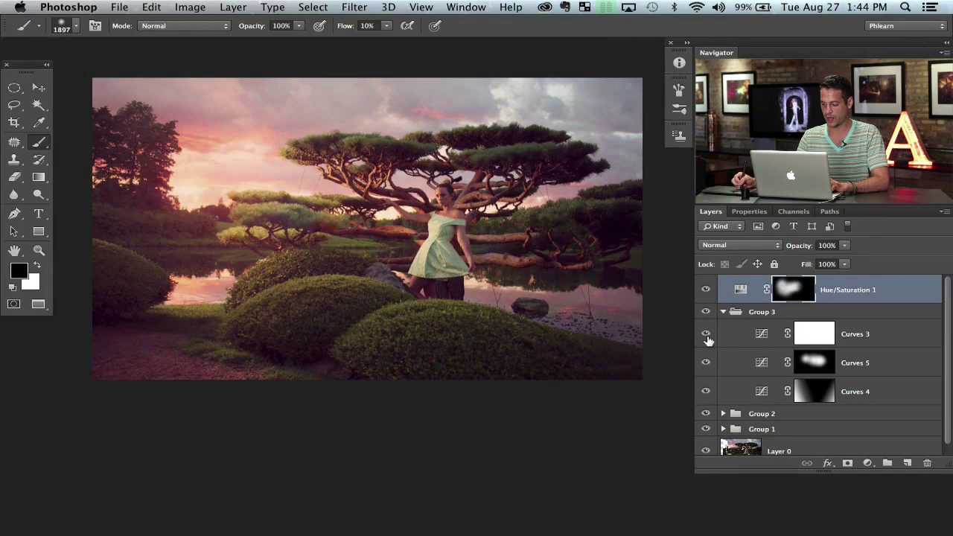
{"action": "left_click", "coordinate": [706, 337]}
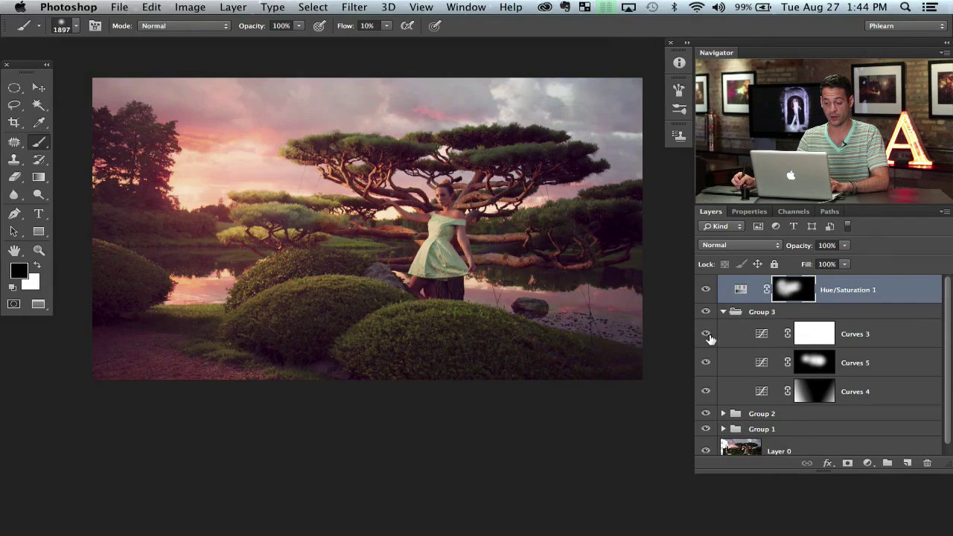
{"action": "left_click", "coordinate": [879, 393]}
{"action": "left_click", "coordinate": [867, 463]}
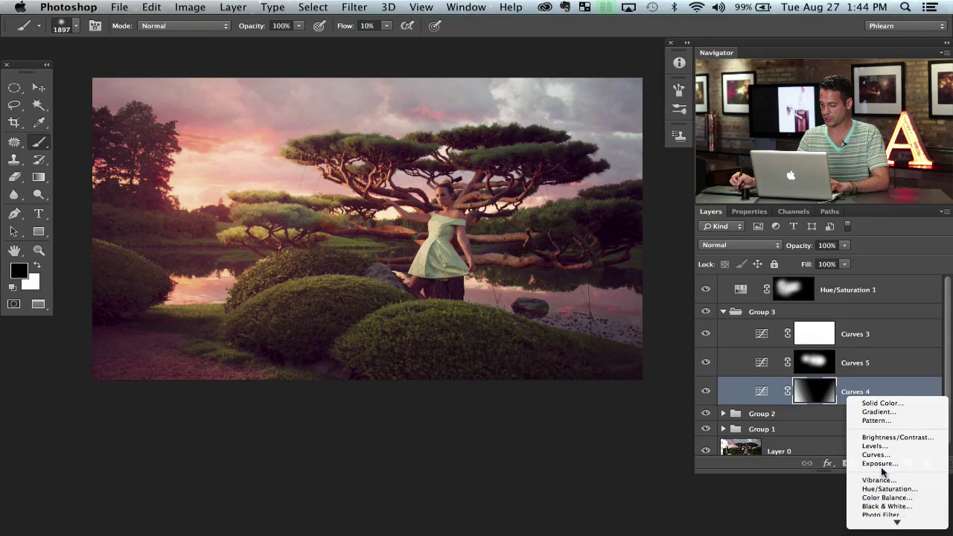
{"action": "left_click", "coordinate": [892, 489]}
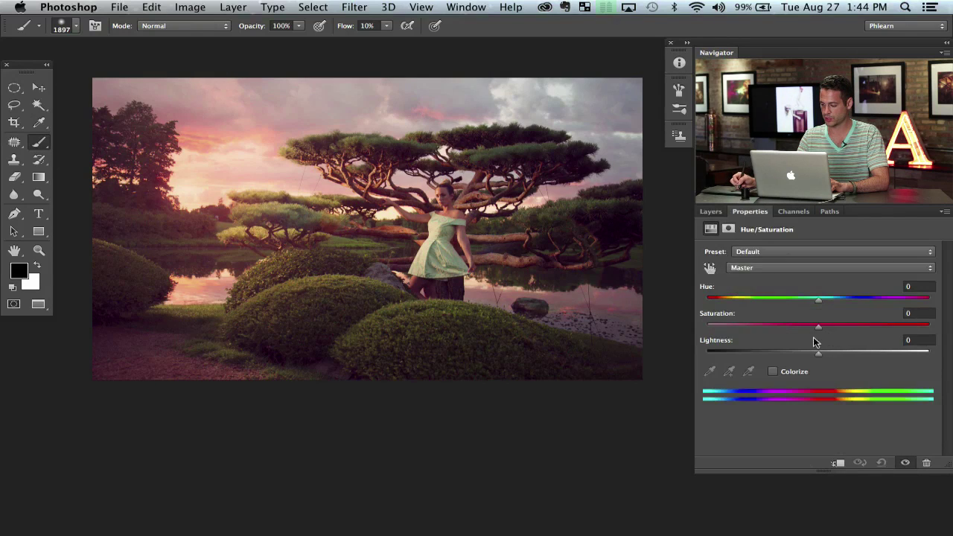
{"action": "left_click_drag", "start_coordinate": [804, 327], "coordinate": [796, 327]}
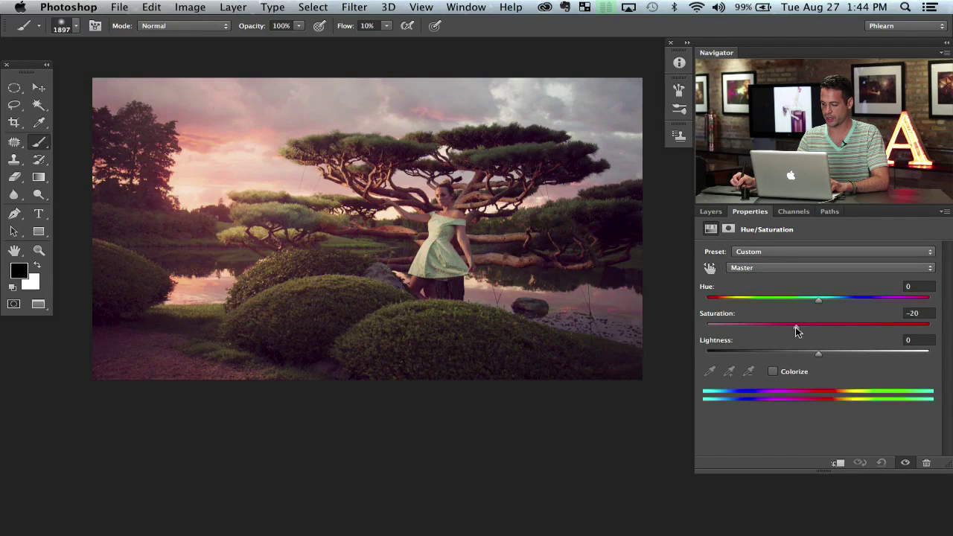
Invert the new Hue/Saturation mask and paint white at 20% flow with a larger brush over the outer areas to desaturate them
{"action": "left_click_drag", "start_coordinate": [404, 366], "coordinate": [446, 365]}
{"action": "key", "text": "x"}
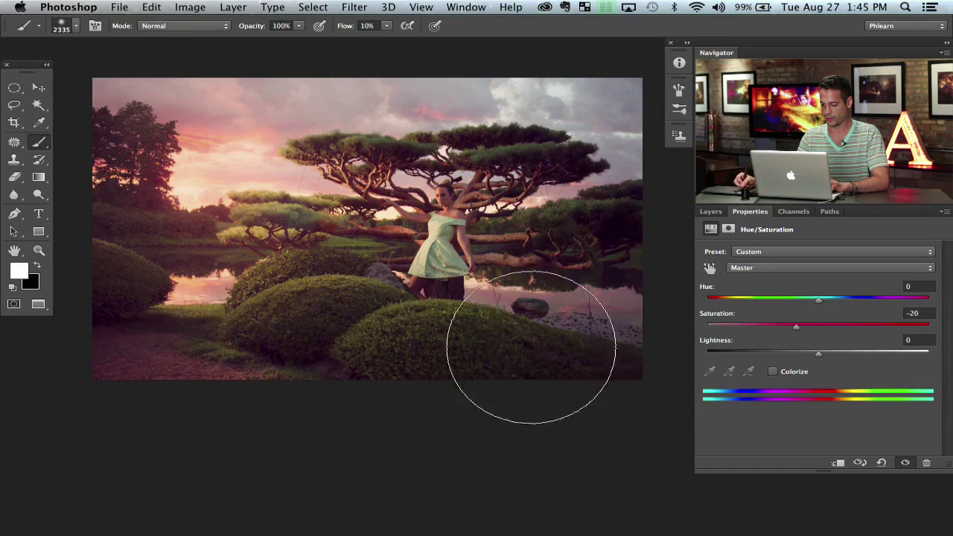
{"action": "key", "text": "shift+2"}
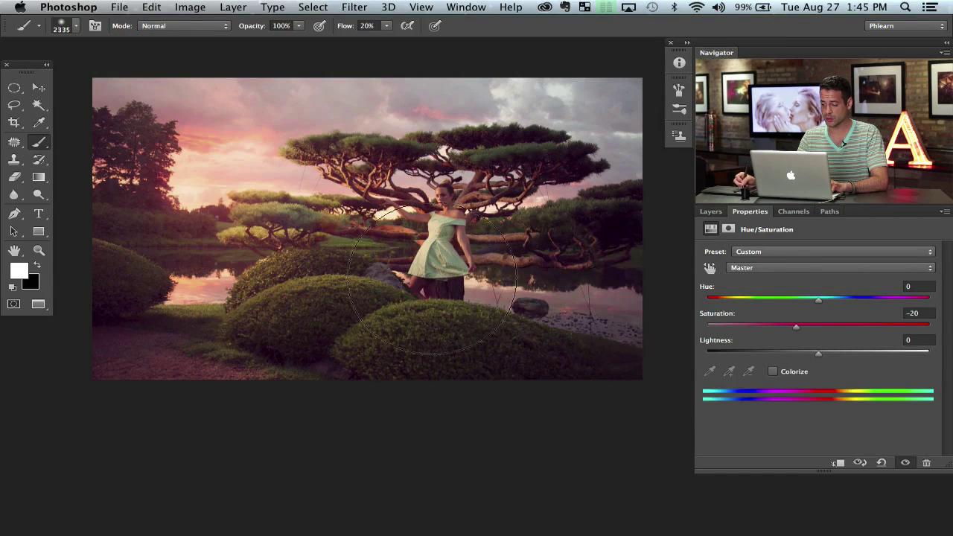
Toggle Hue/Saturation 2's visibility to compare the outer areas with and without the desaturation
{"action": "left_click", "coordinate": [707, 212]}
{"action": "key", "text": "super+Tab"}
{"action": "key", "text": "super+Tab"}
{"action": "left_click", "coordinate": [705, 391]}
{"action": "left_click", "coordinate": [705, 392]}
{"action": "left_click", "coordinate": [706, 393]}
{"action": "left_click", "coordinate": [706, 392]}
{"action": "left_click", "coordinate": [705, 392]}
{"action": "left_click", "coordinate": [706, 392]}
{"action": "left_click", "coordinate": [706, 392]}
{"action": "left_click", "coordinate": [706, 392]}
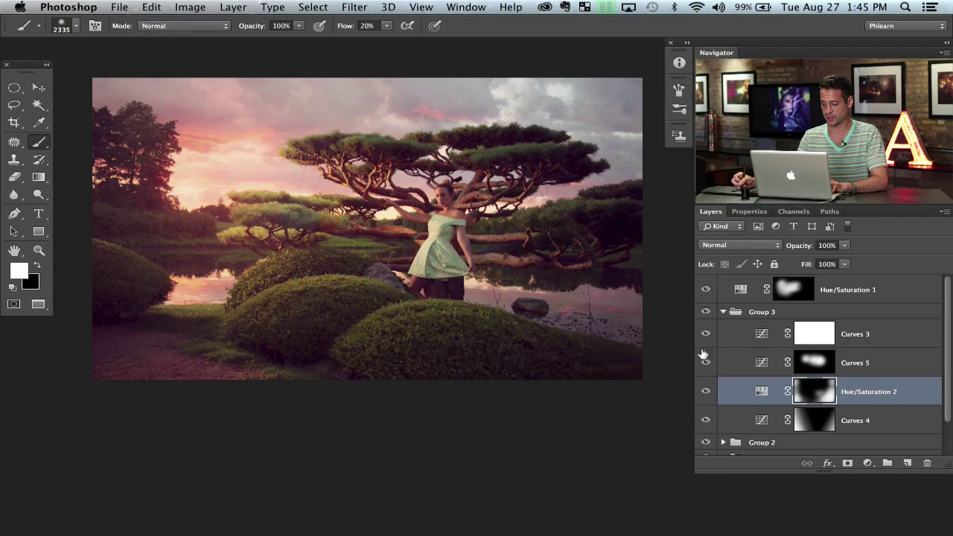
Add a Levels adjustment above Hue/Saturation 1 and set the blue channel's output levels to 6 and 236
{"action": "left_click", "coordinate": [723, 312]}
{"action": "left_click", "coordinate": [864, 292]}
{"action": "left_click", "coordinate": [867, 463]}
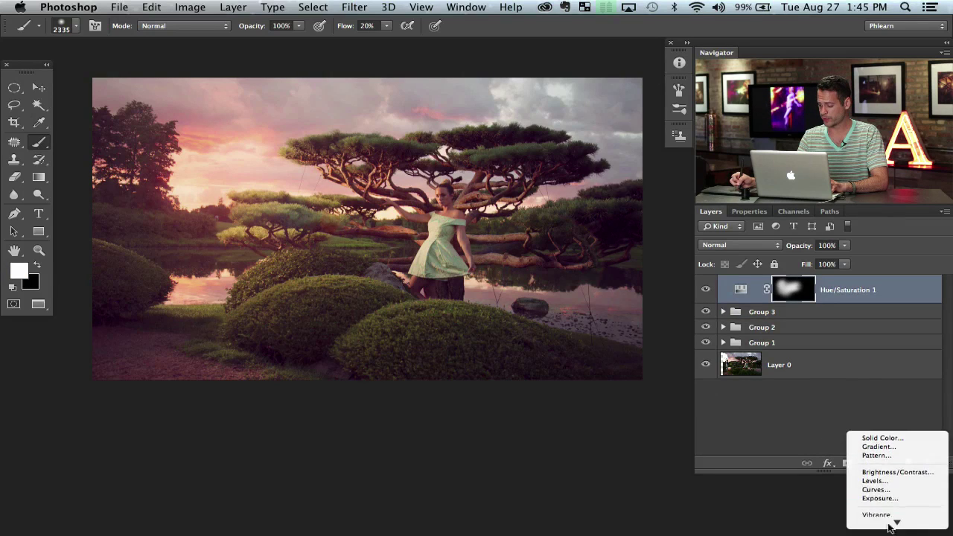
{"action": "left_click", "coordinate": [864, 429]}
{"action": "left_click", "coordinate": [751, 274]}
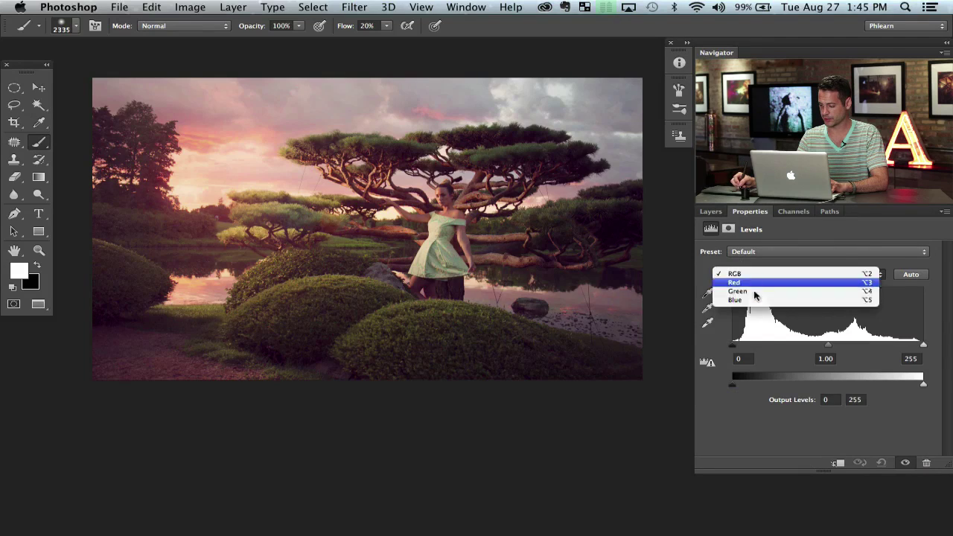
{"action": "left_click", "coordinate": [740, 299]}
{"action": "left_click_drag", "start_coordinate": [733, 384], "coordinate": [737, 384]}
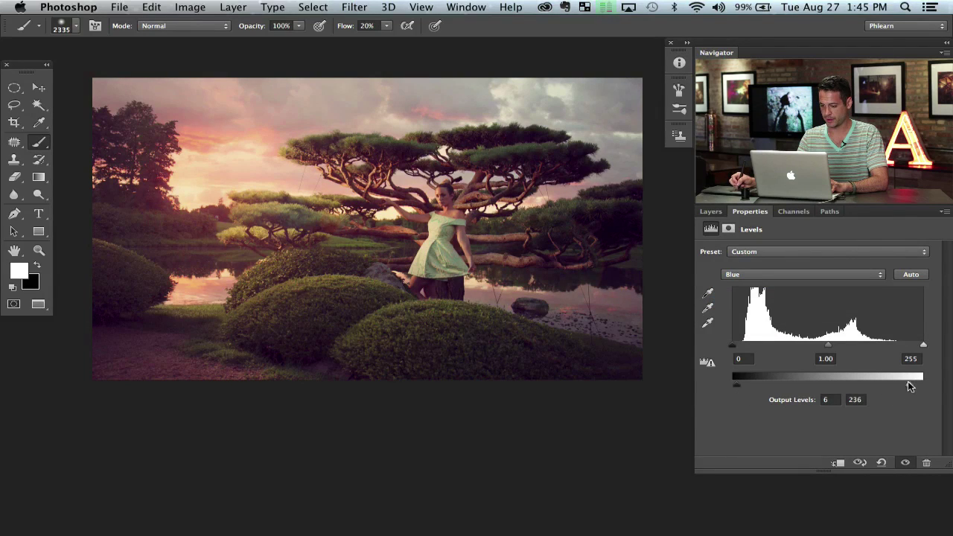
Adjust the red channel's midtones in the Levels adjustment, trying a value of 0.93
{"action": "left_click", "coordinate": [748, 272]}
{"action": "left_click", "coordinate": [745, 253]}
{"action": "left_click_drag", "start_coordinate": [734, 385], "coordinate": [734, 385]}
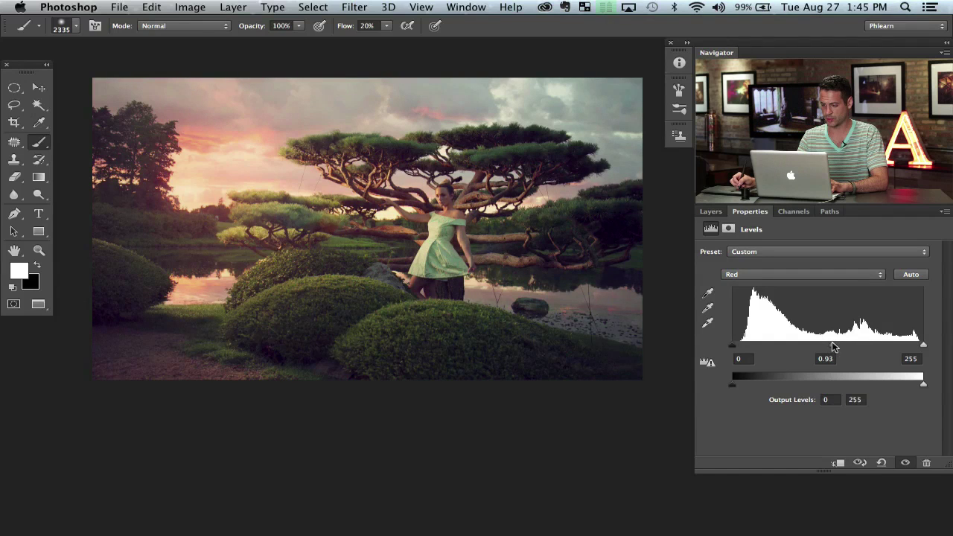
Try a 1.05 midtone on the Levels green channel, reset it to 1.00 and try a white output level of 238
{"action": "left_click", "coordinate": [737, 273]}
{"action": "left_click", "coordinate": [745, 280]}
{"action": "left_click_drag", "start_coordinate": [834, 346], "coordinate": [825, 347]}
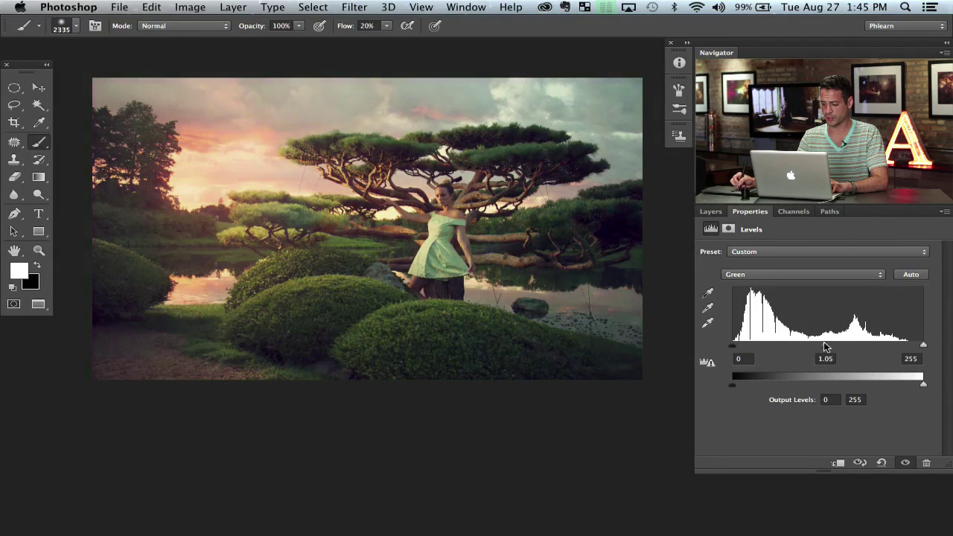
{"action": "left_click_drag", "start_coordinate": [915, 386], "coordinate": [918, 384]}
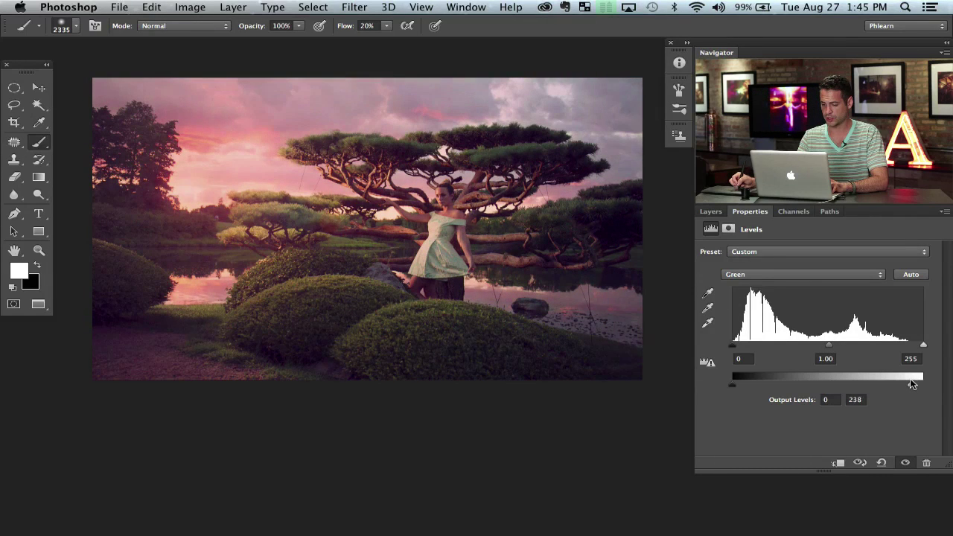
Group Levels 1 with Hue/Saturation 1 above Group 3 and toggle the new group's visibility to compare the colour changes
{"action": "left_click", "coordinate": [710, 211]}
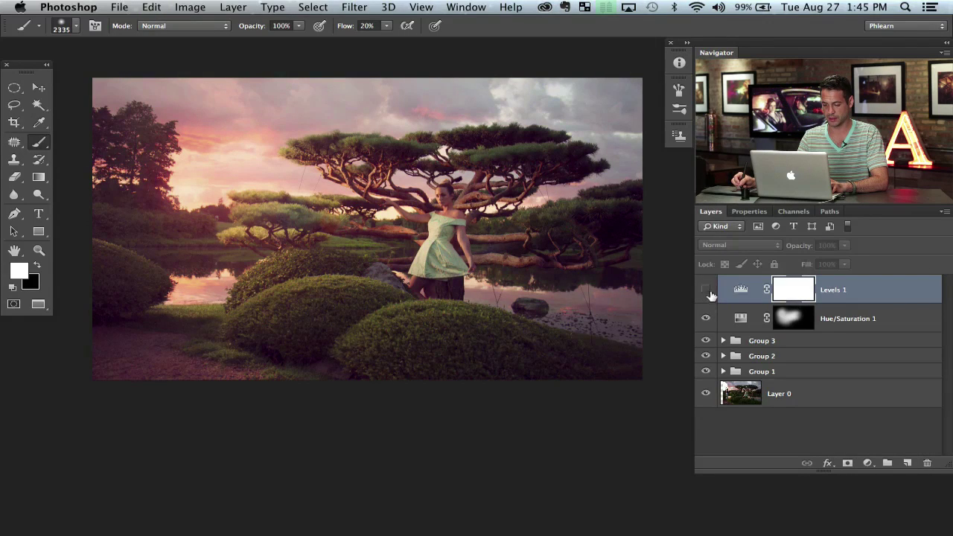
{"action": "left_click", "coordinate": [852, 318], "text": "shift"}
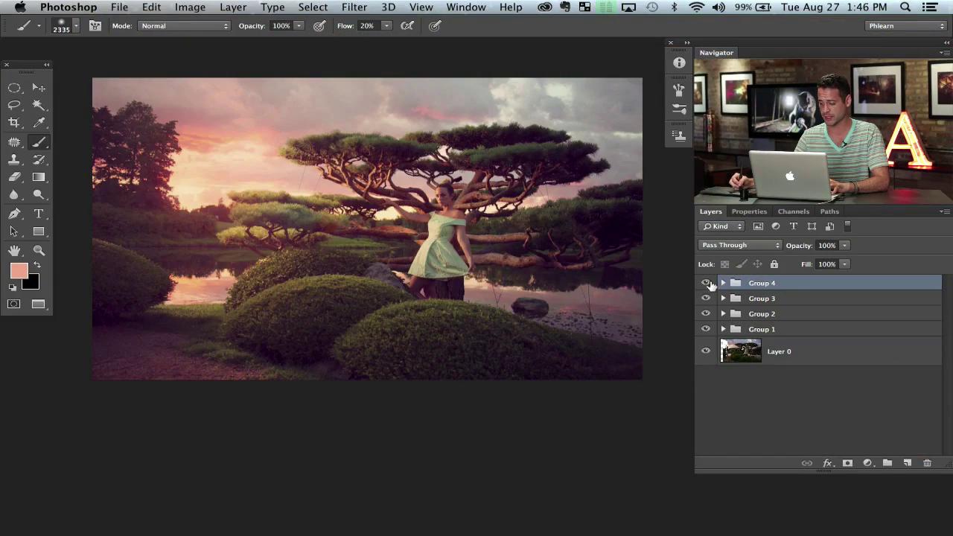
{"action": "left_click", "coordinate": [705, 283]}
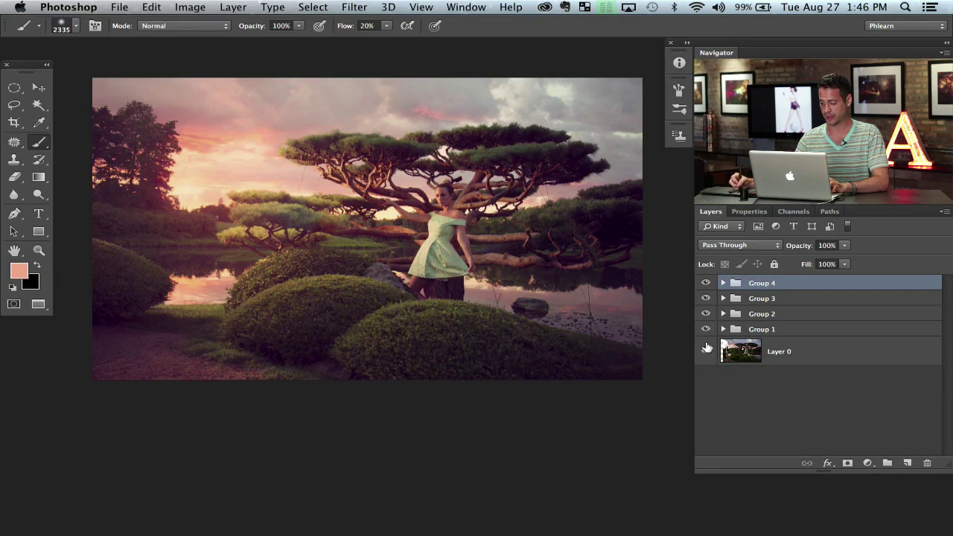
Compare the original photo with the finished composite at closer view by repeatedly isolating Layer 0 and restoring all groups
{"action": "key", "text": "super+plus"}
{"action": "left_click_drag", "start_coordinate": [492, 317], "coordinate": [497, 374]}
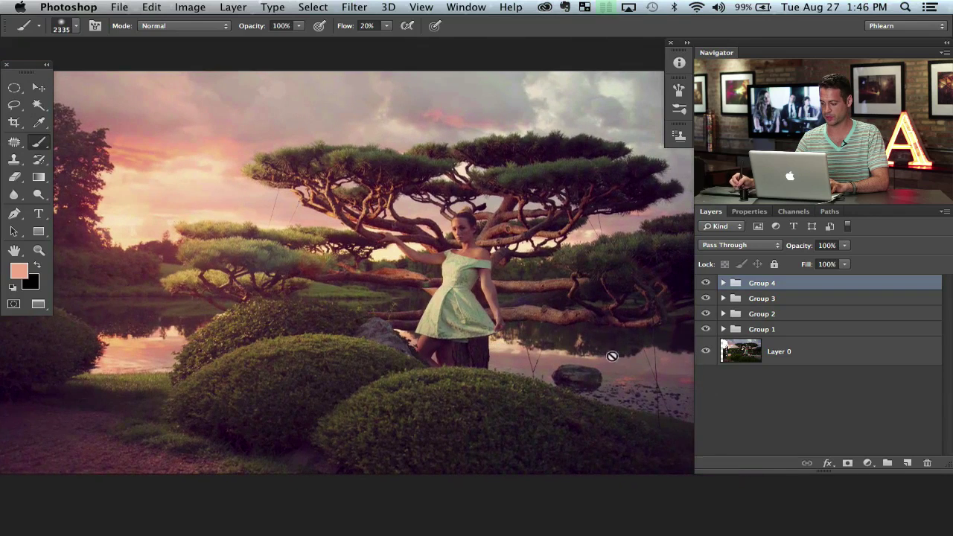
{"action": "left_click", "coordinate": [706, 352], "text": "alt"}
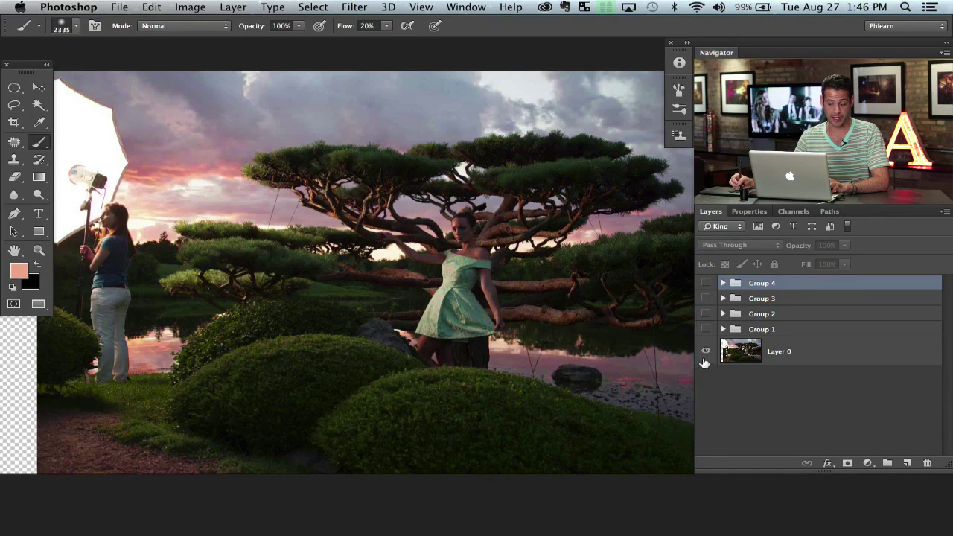
{"action": "left_click", "coordinate": [707, 352], "text": "alt"}
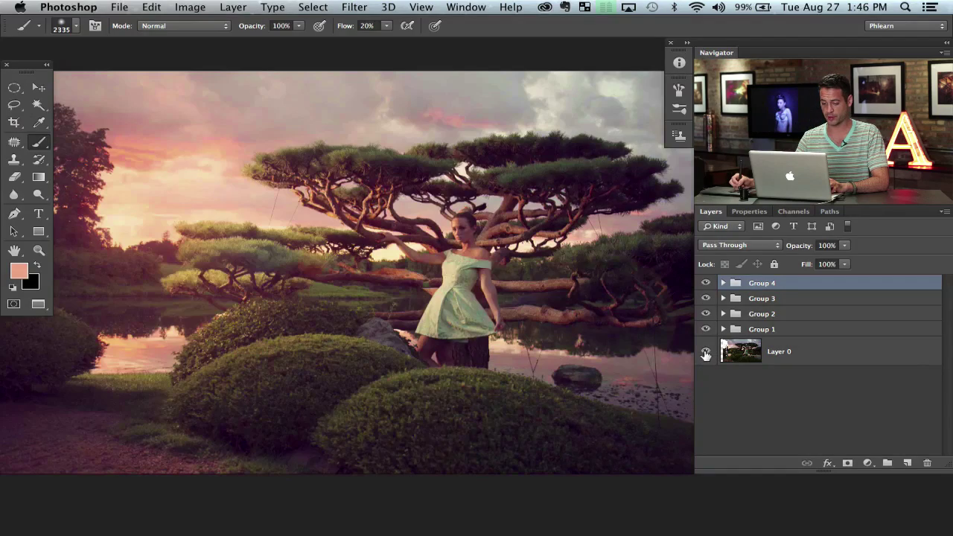
{"action": "left_click", "coordinate": [706, 351], "text": "alt"}
{"action": "left_click", "coordinate": [706, 351], "text": "alt"}
{"action": "left_click", "coordinate": [705, 352], "text": "alt"}
{"action": "left_click", "coordinate": [705, 352], "text": "alt"}
{"action": "left_click", "coordinate": [704, 353], "text": "alt"}
{"action": "left_click", "coordinate": [705, 352], "text": "alt"}
{"action": "left_click", "coordinate": [705, 353], "text": "alt"}
{"action": "left_click", "coordinate": [705, 353], "text": "alt"}
{"action": "left_click", "coordinate": [705, 354], "text": "alt"}
{"action": "left_click", "coordinate": [706, 353], "text": "alt"}
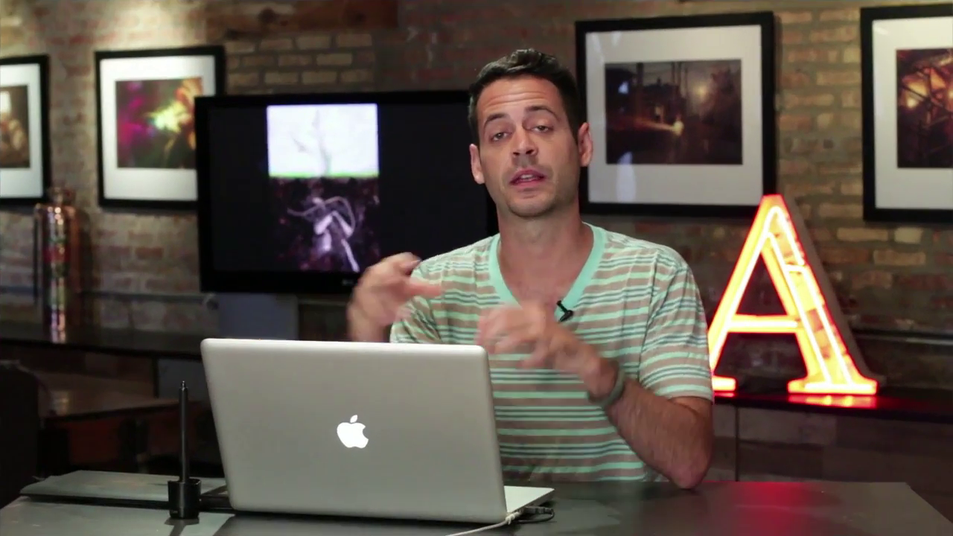